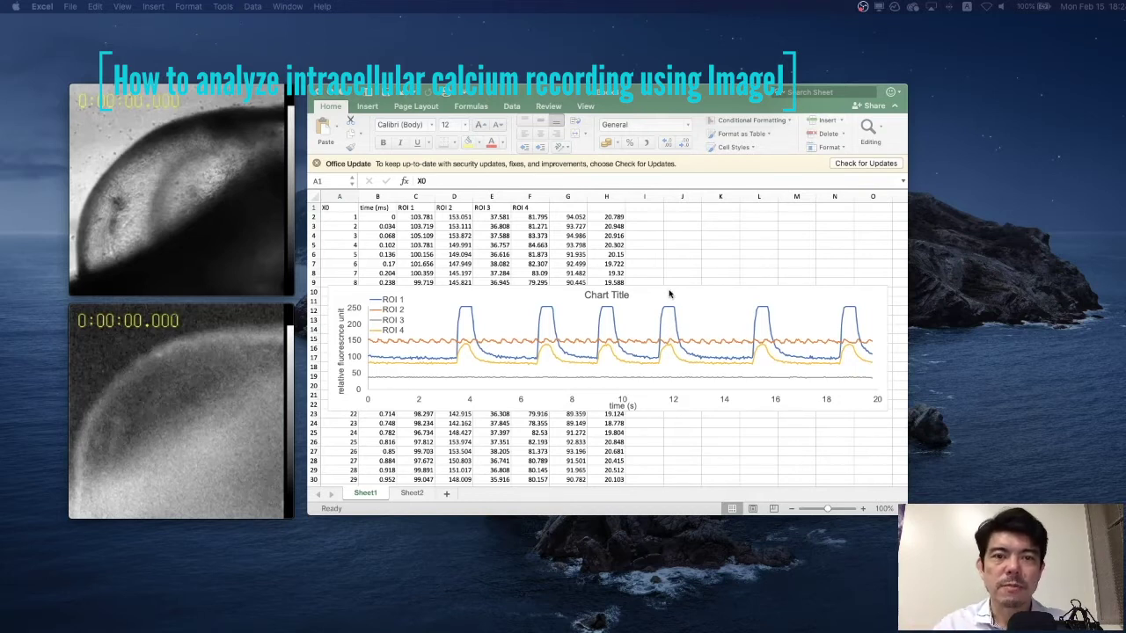
- Bring the fluorescence.mp4 QuickTime window forward and play the video through to its end
{"action": "mouse_move", "coordinate": [183, 384]}
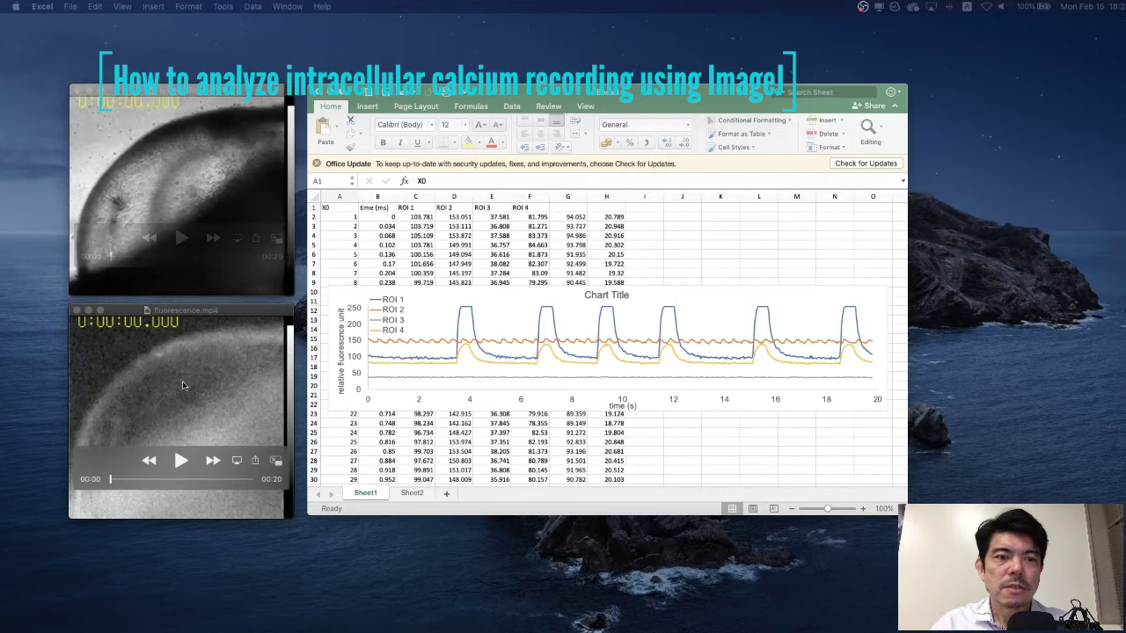
{"action": "left_click", "coordinate": [227, 310]}
{"action": "left_click", "coordinate": [180, 462]}
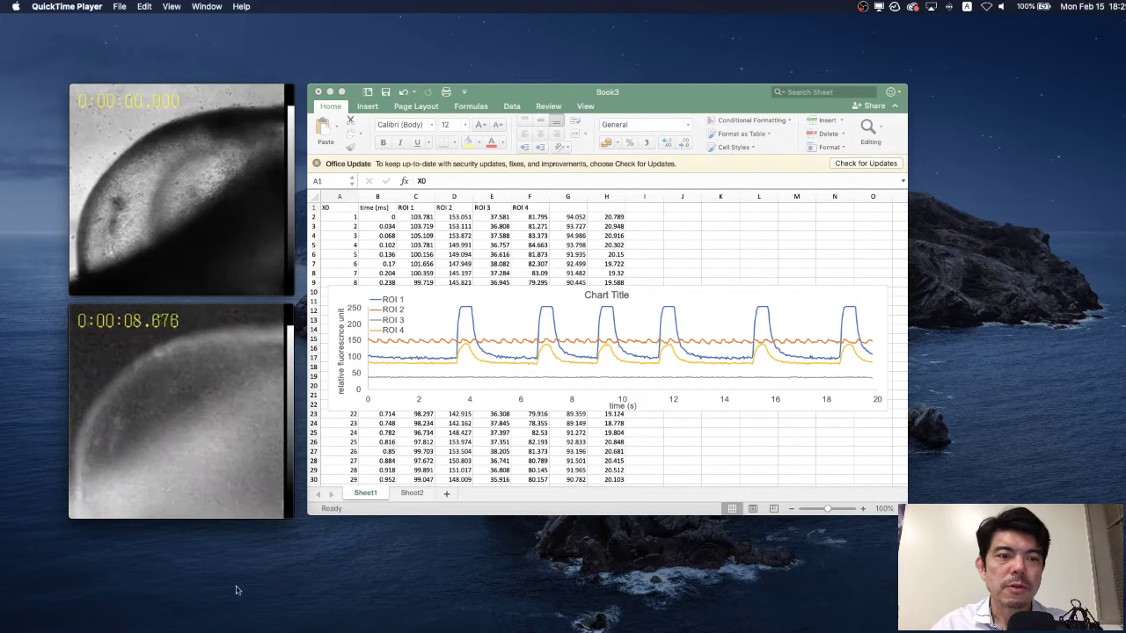
{"action": "mouse_move", "coordinate": [216, 390]}
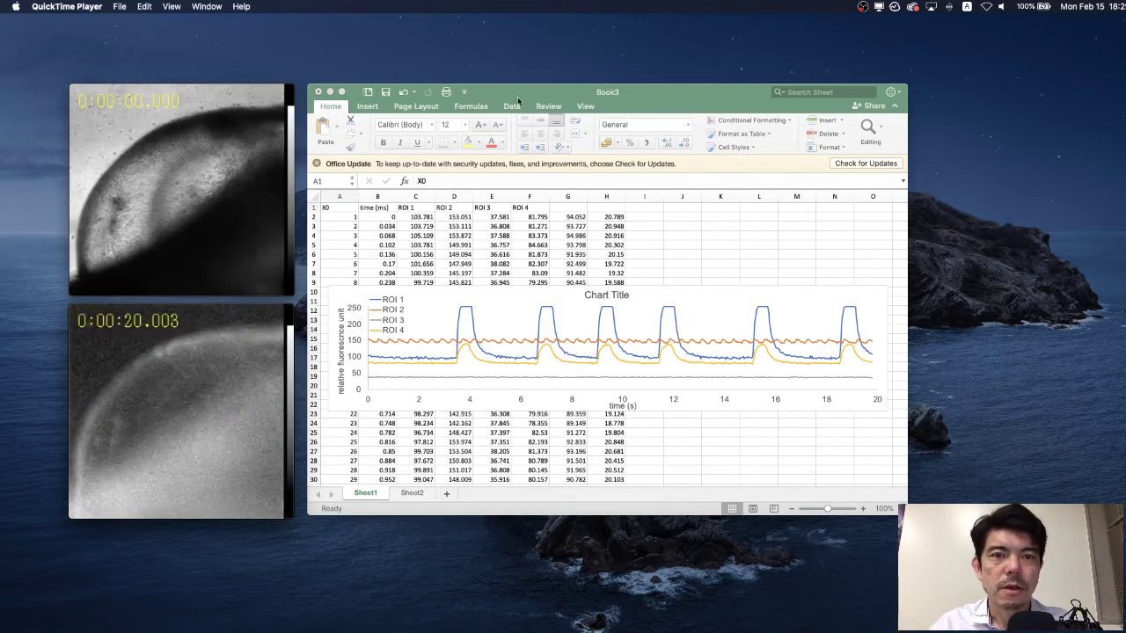
- Play the brightfield.mp4 clip in the top QuickTime window to about 17 s
{"action": "mouse_move", "coordinate": [172, 82]}
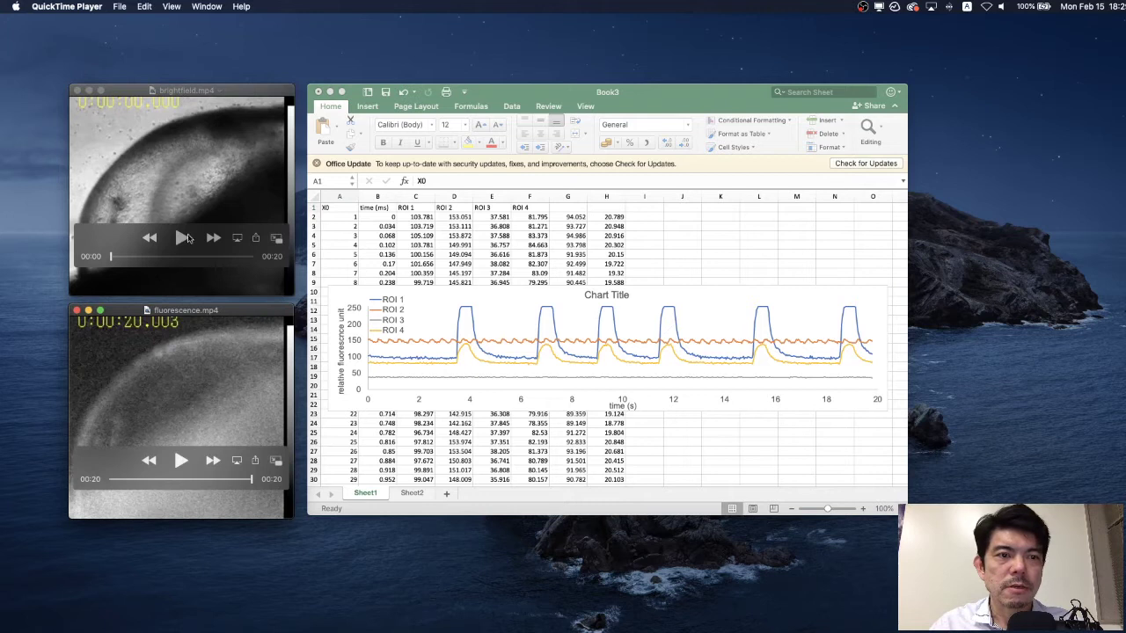
{"action": "left_click", "coordinate": [180, 241]}
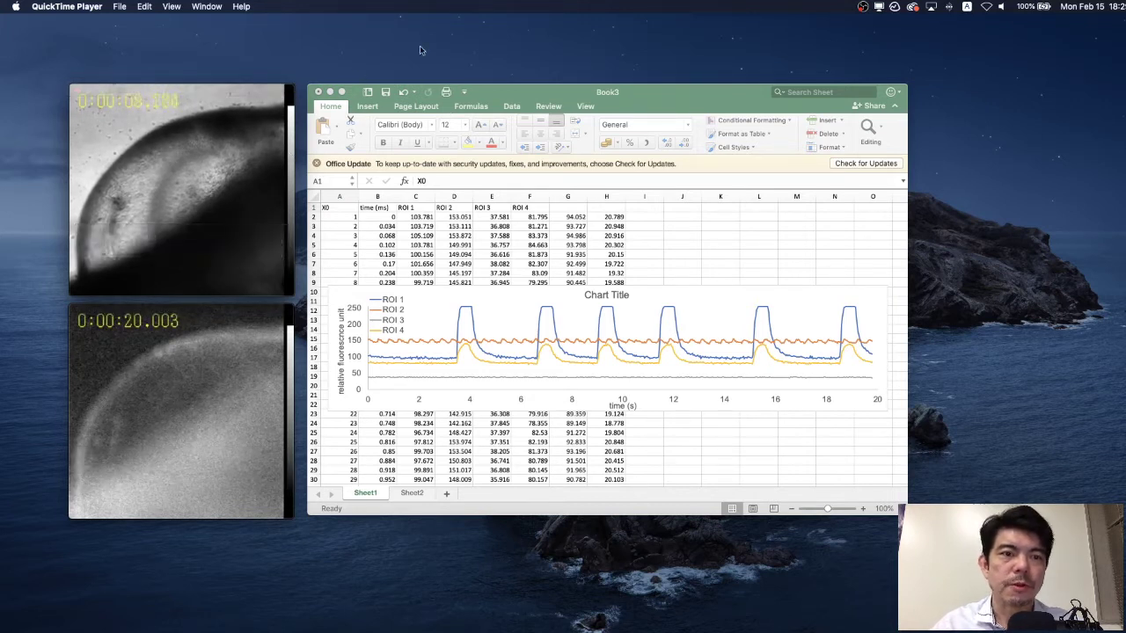
{"action": "mouse_move", "coordinate": [171, 163]}
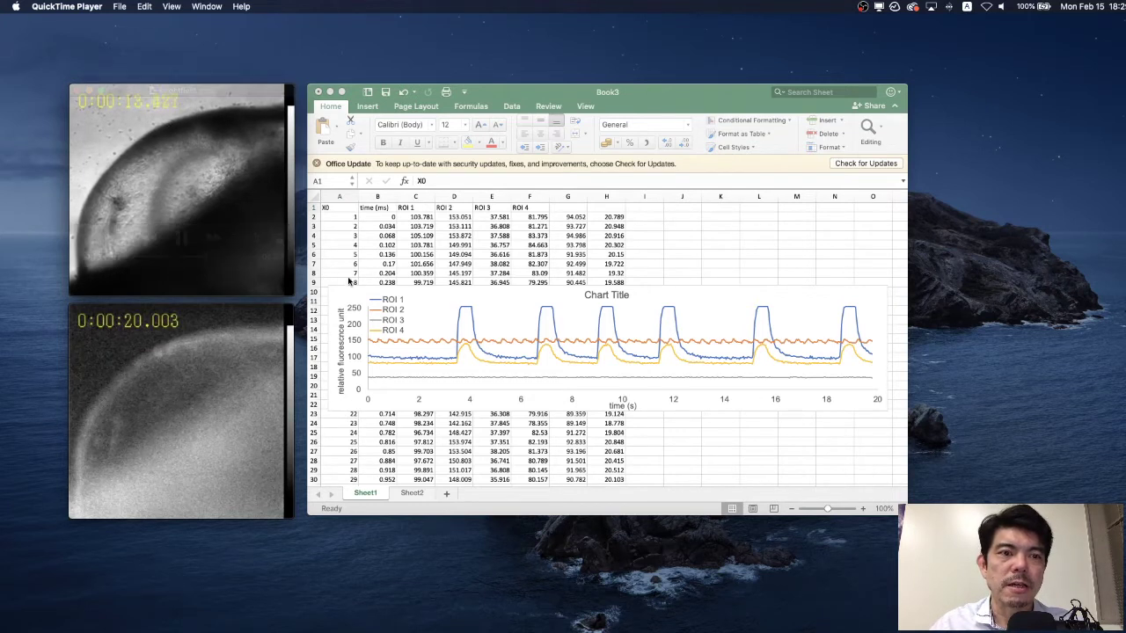
{"action": "mouse_move", "coordinate": [215, 338]}
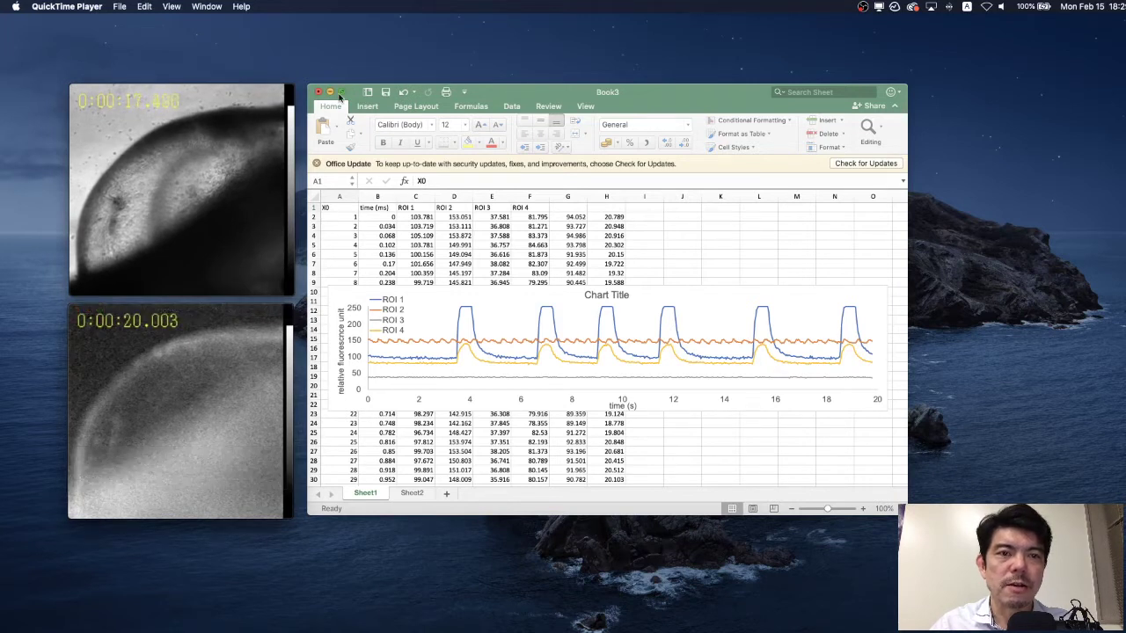
- Cancel closing the Book3 workbook and minimize it instead, keeping it open
{"action": "left_click", "coordinate": [477, 111]}
{"action": "left_click", "coordinate": [319, 91]}
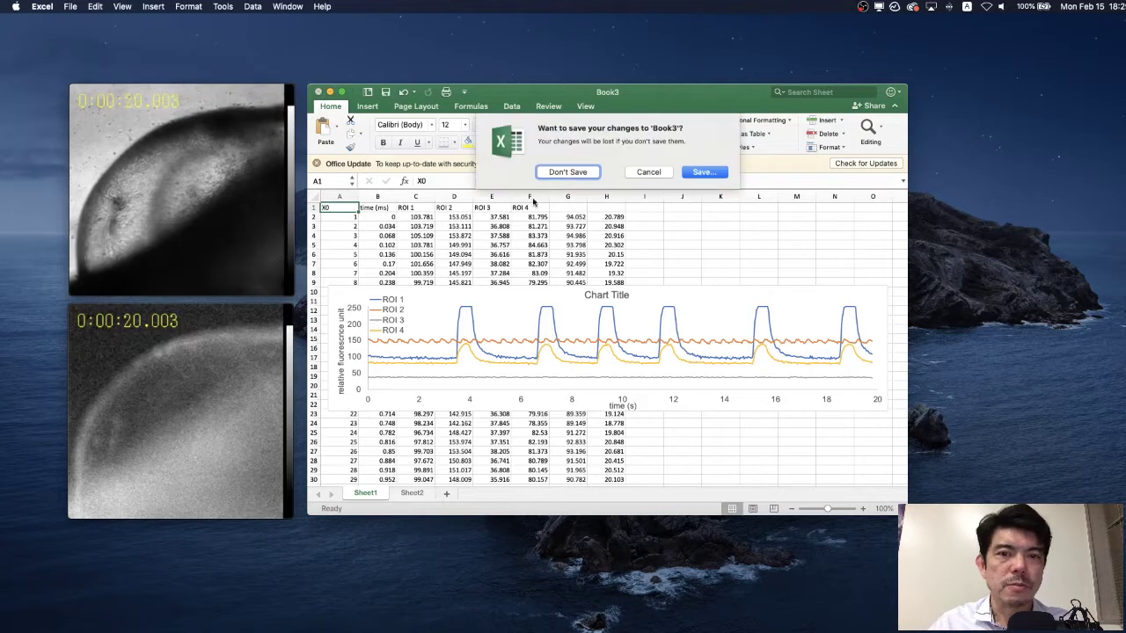
{"action": "left_click", "coordinate": [648, 173]}
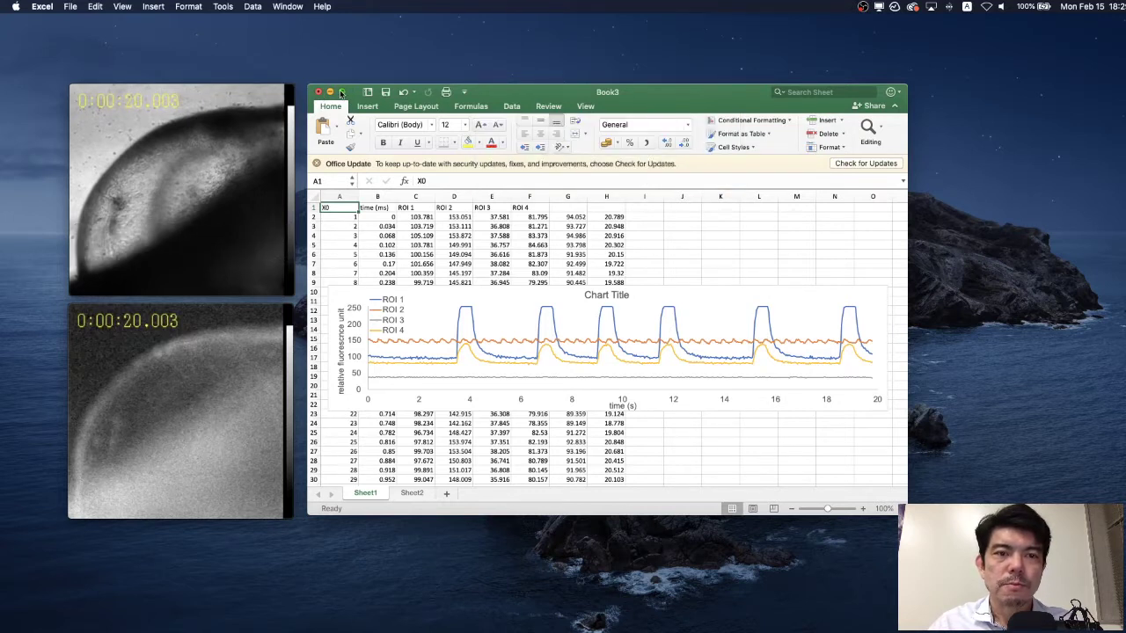
{"action": "left_click", "coordinate": [329, 93]}
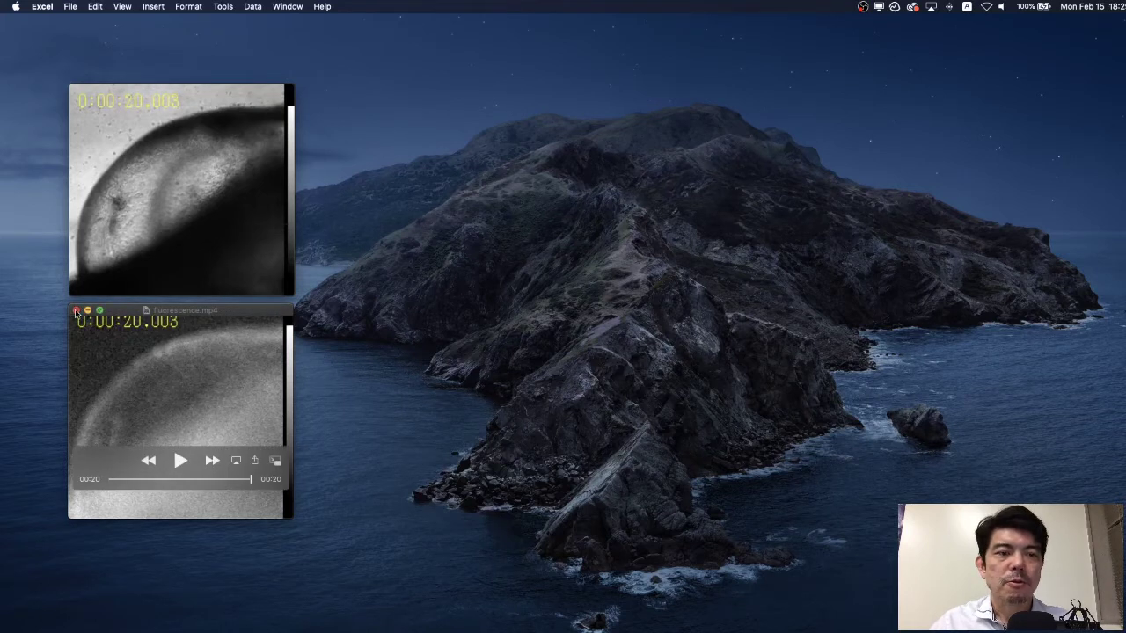
- Close the fluorescence and brightfield QuickTime video windows
{"action": "left_click", "coordinate": [75, 311]}
{"action": "left_click", "coordinate": [76, 92]}
{"action": "mouse_move", "coordinate": [3, 496]}
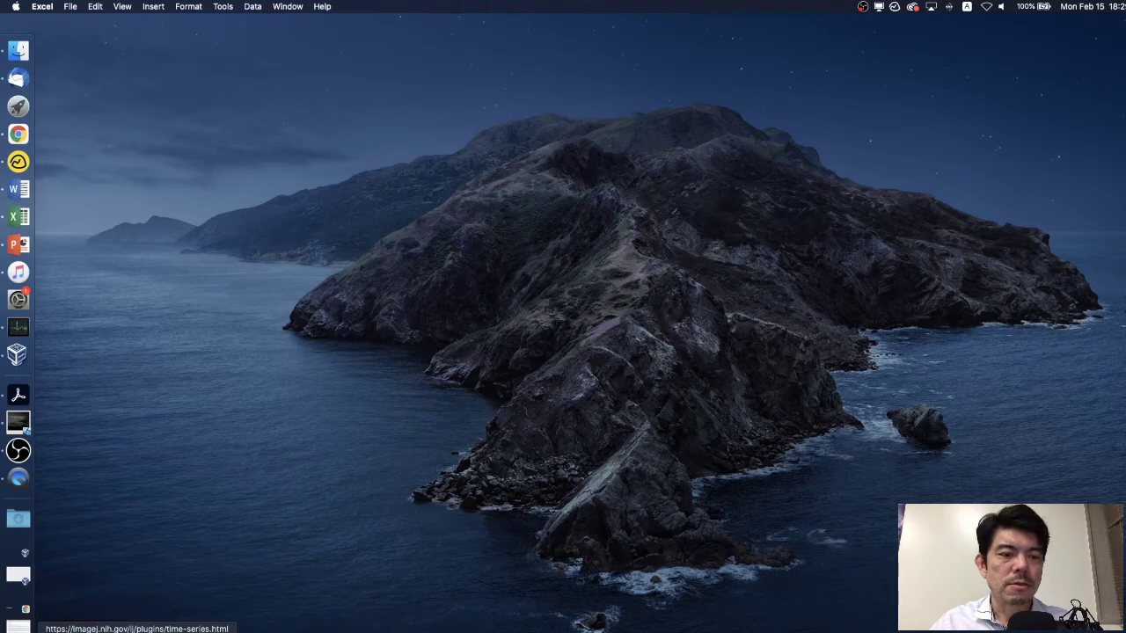
- Search 'fiji time series analyzer' in a new Chrome tab and open the ImageJ plugin page
{"action": "left_click", "coordinate": [17, 625]}
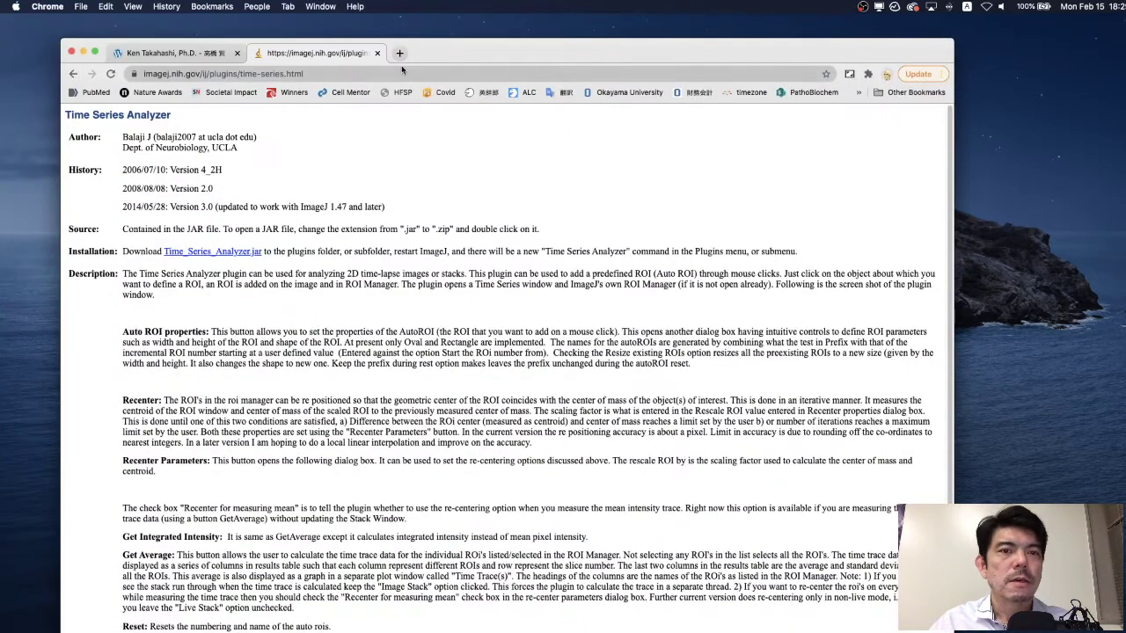
{"action": "left_click", "coordinate": [377, 54]}
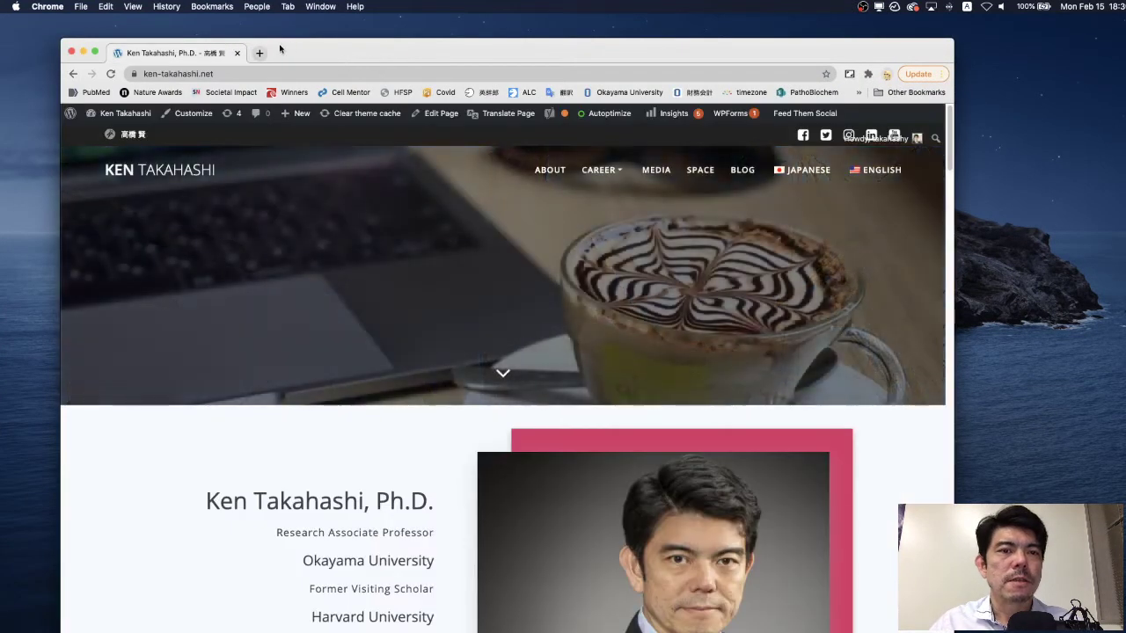
{"action": "left_click", "coordinate": [259, 54]}
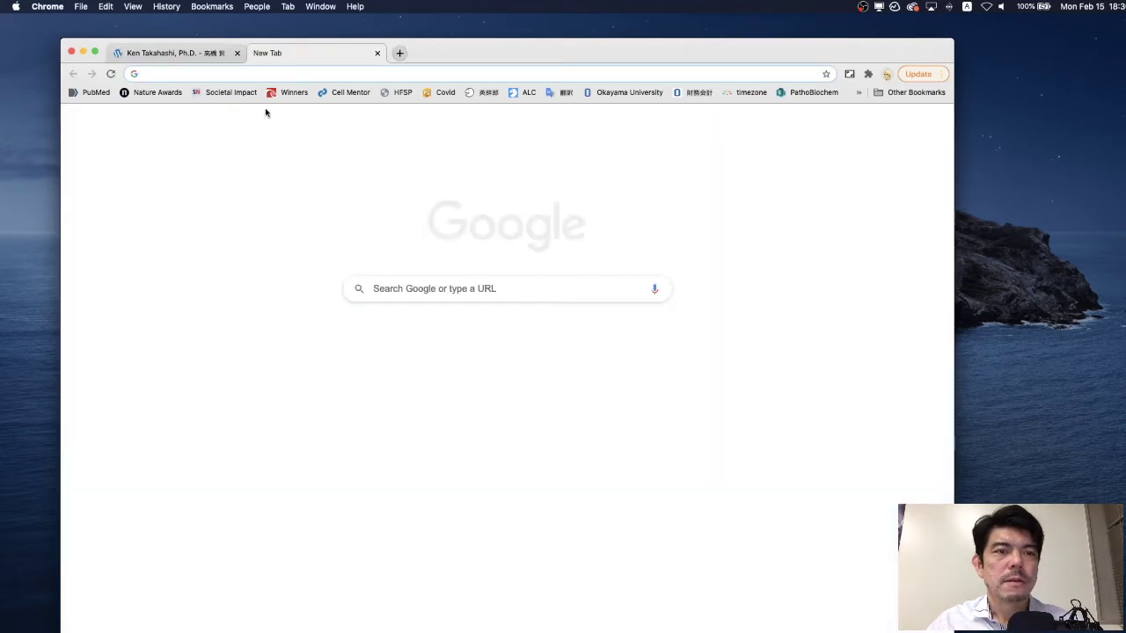
{"action": "type", "text": "fiji time series analyzer"}
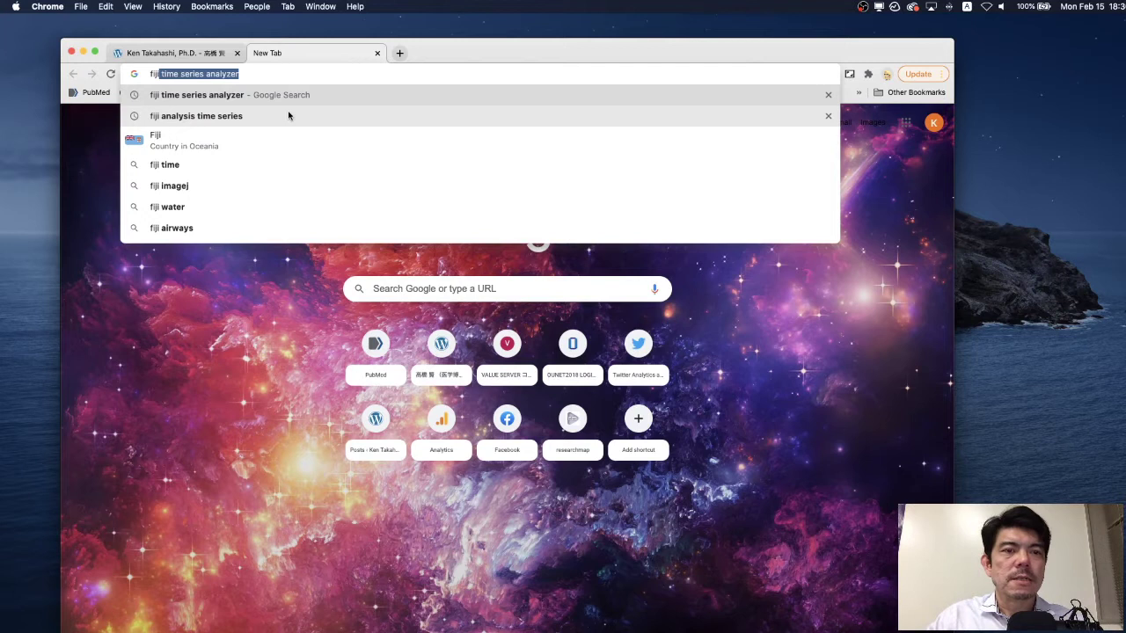
{"action": "key", "text": "Return"}
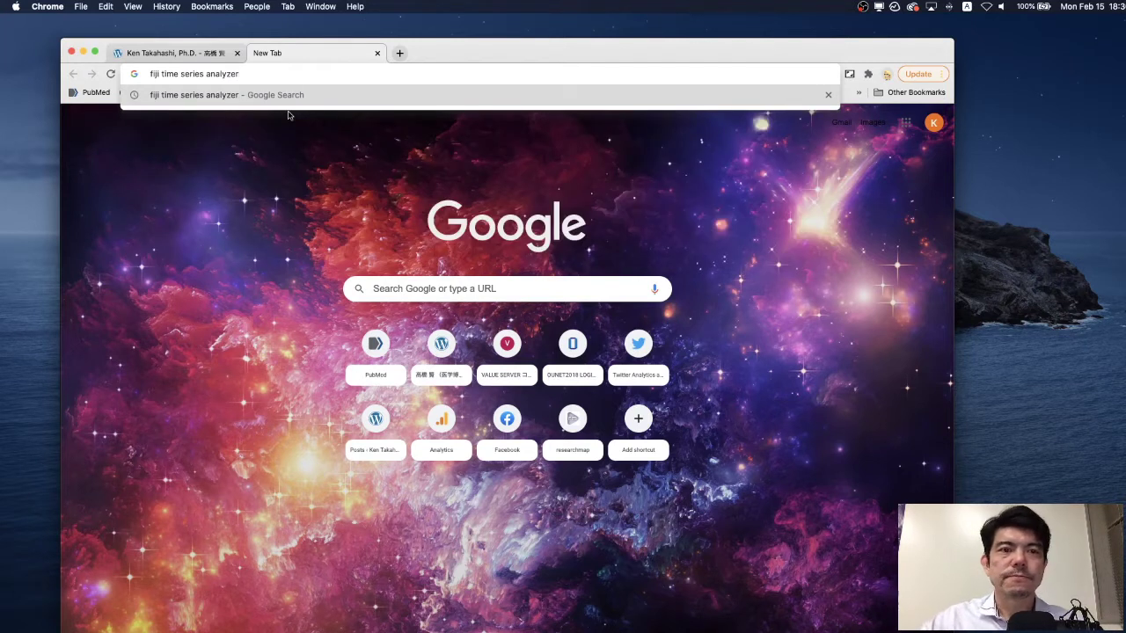
{"action": "key", "text": "Return"}
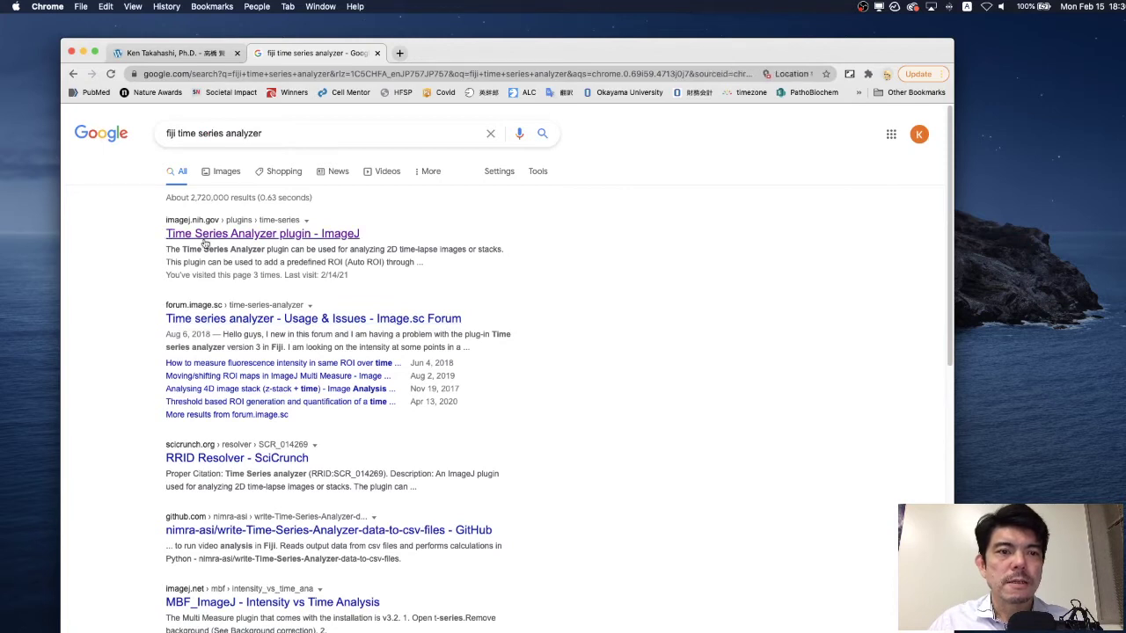
{"action": "left_click", "coordinate": [302, 236]}
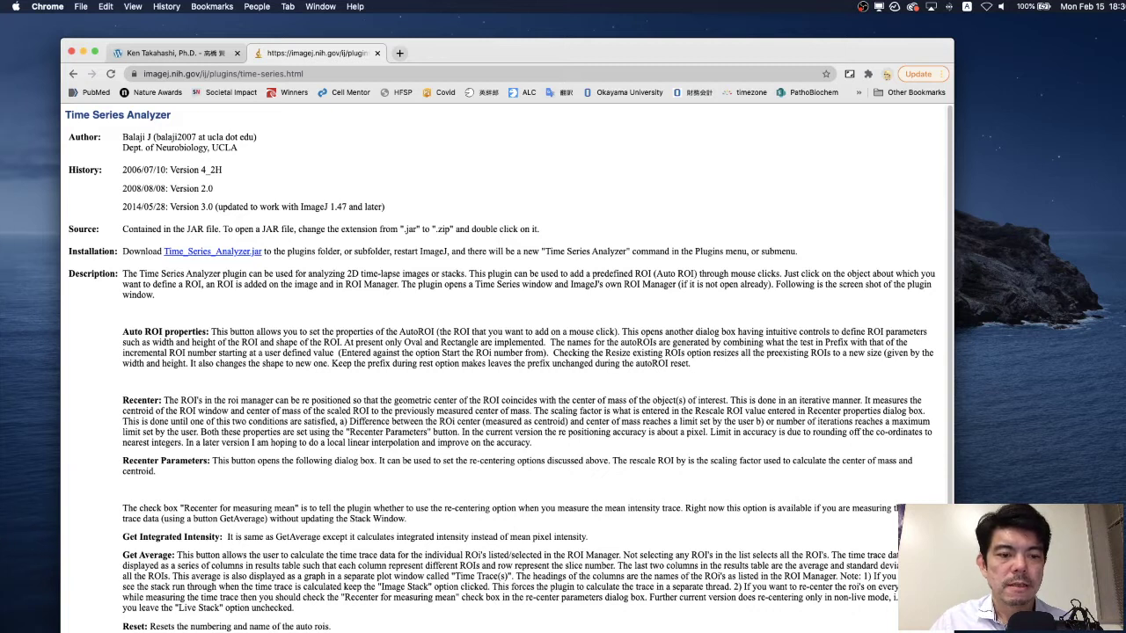
- Dismiss the unidentified-developer warning and open the Downloads folder showing Time_Series_Analyzer.jar
{"action": "left_click", "coordinate": [691, 276]}
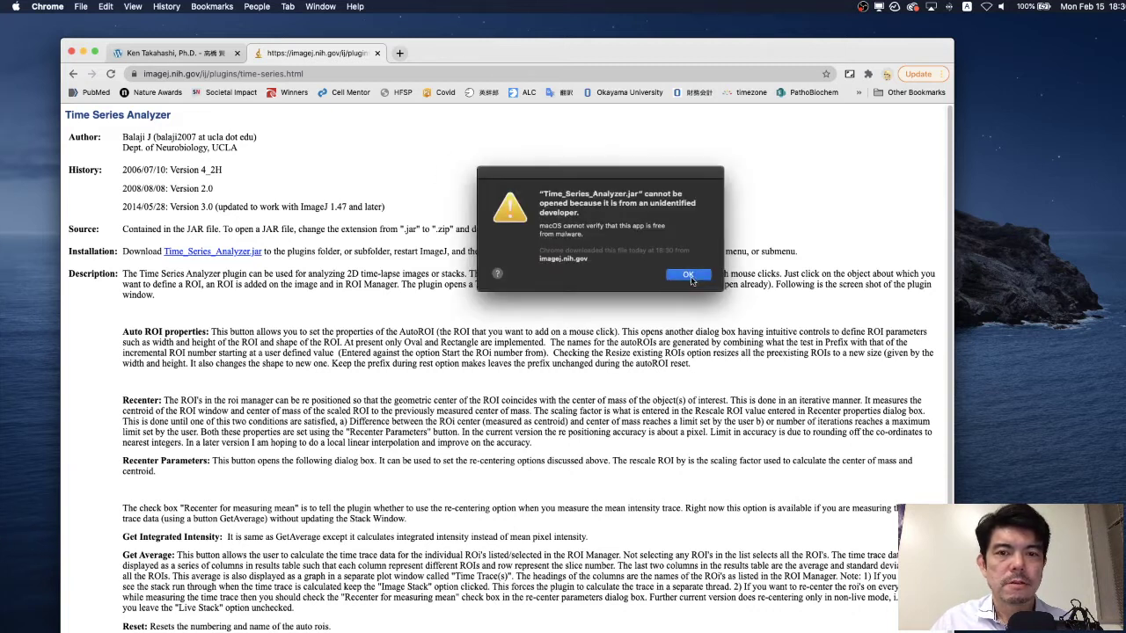
{"action": "mouse_move", "coordinate": [2, 502]}
{"action": "left_click", "coordinate": [19, 528]}
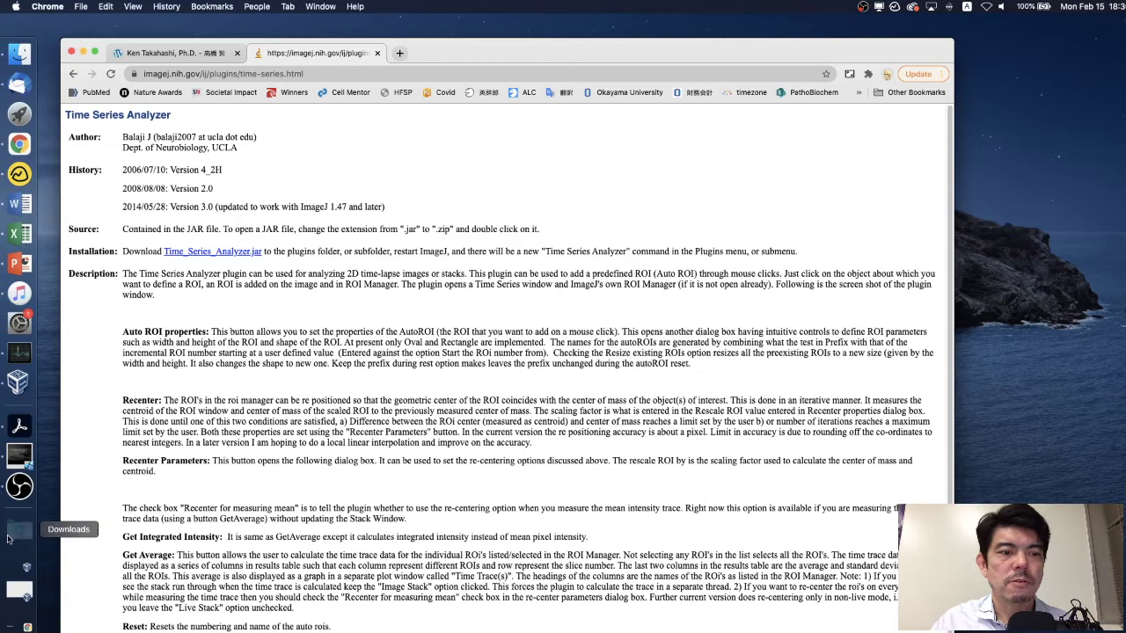
{"action": "left_click", "coordinate": [161, 537]}
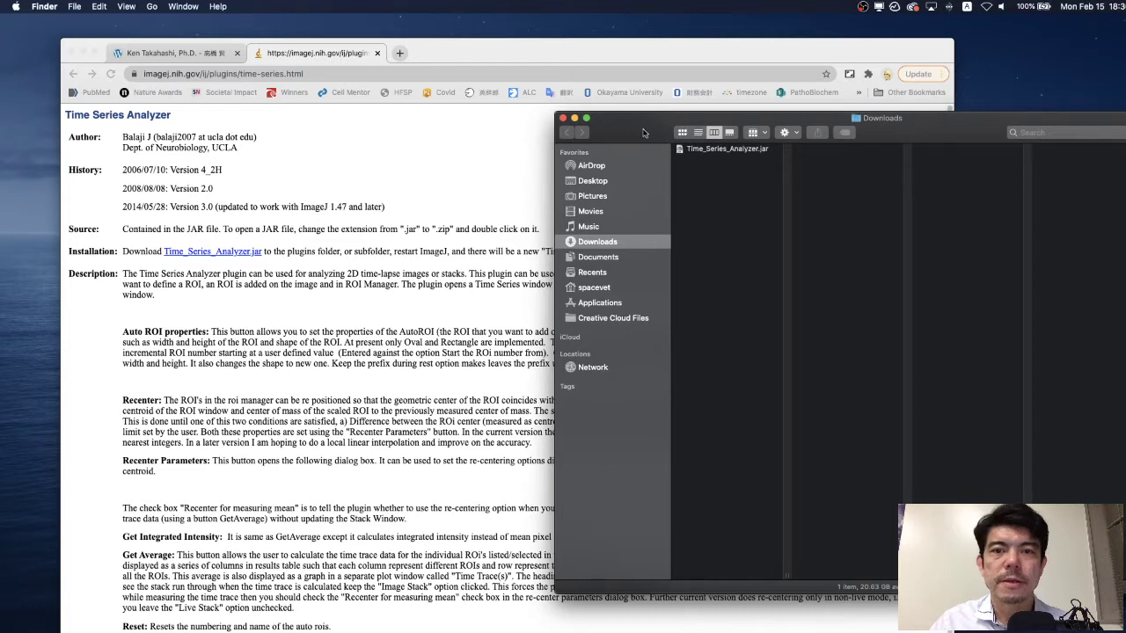
- Open the Fiji application's package contents and select its plugins folder
{"action": "left_click_drag", "start_coordinate": [643, 132], "coordinate": [532, 237]}
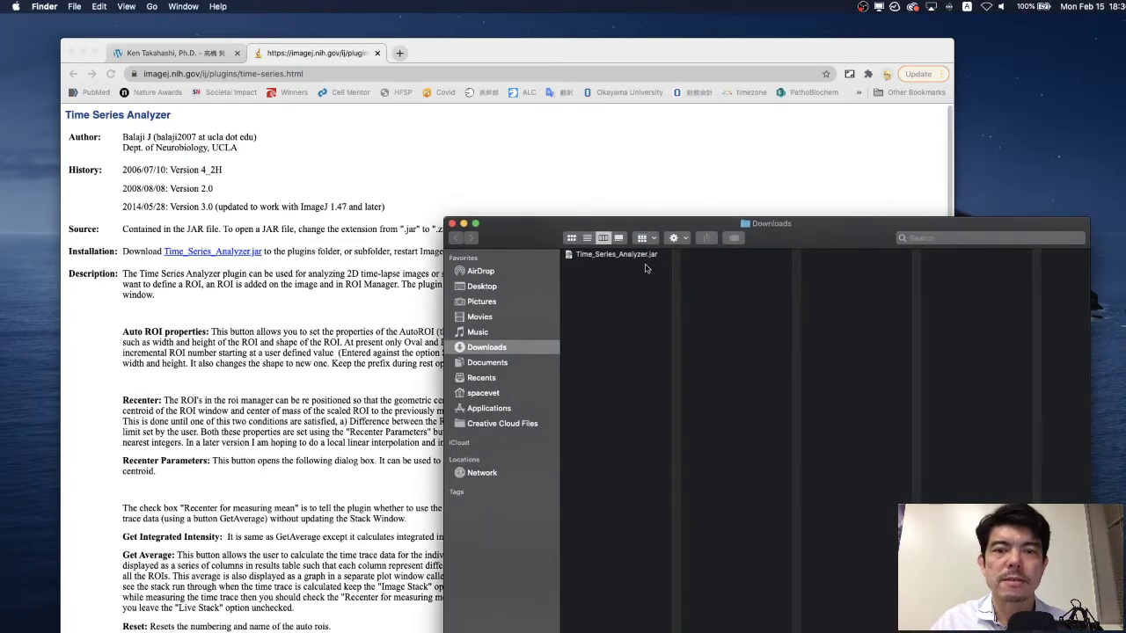
{"action": "mouse_move", "coordinate": [26, 607]}
{"action": "left_click", "coordinate": [21, 591]}
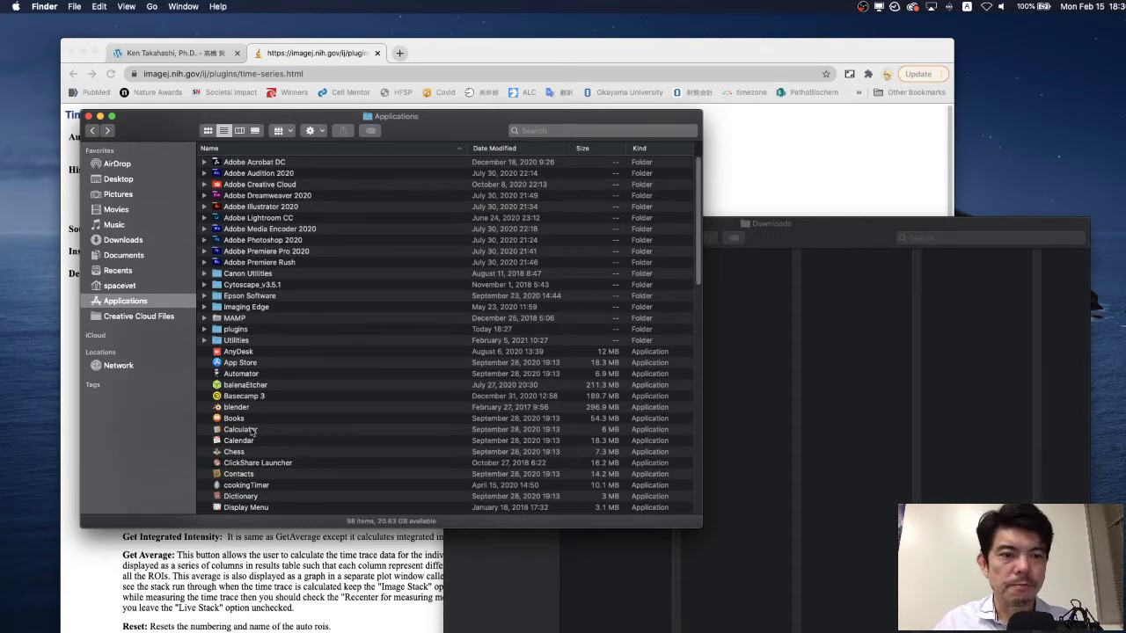
{"action": "scroll", "coordinate": [254, 402], "scroll_direction": "down", "scroll_amount": 3}
{"action": "left_click", "coordinate": [232, 484]}
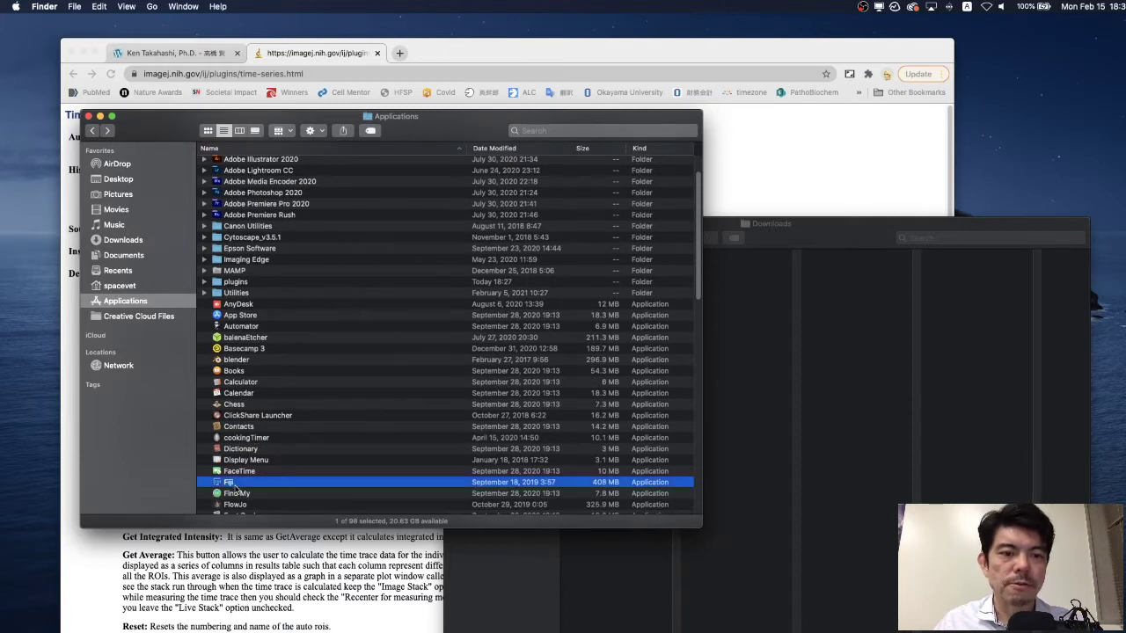
{"action": "scroll", "coordinate": [244, 476], "scroll_direction": "down", "scroll_amount": 1}
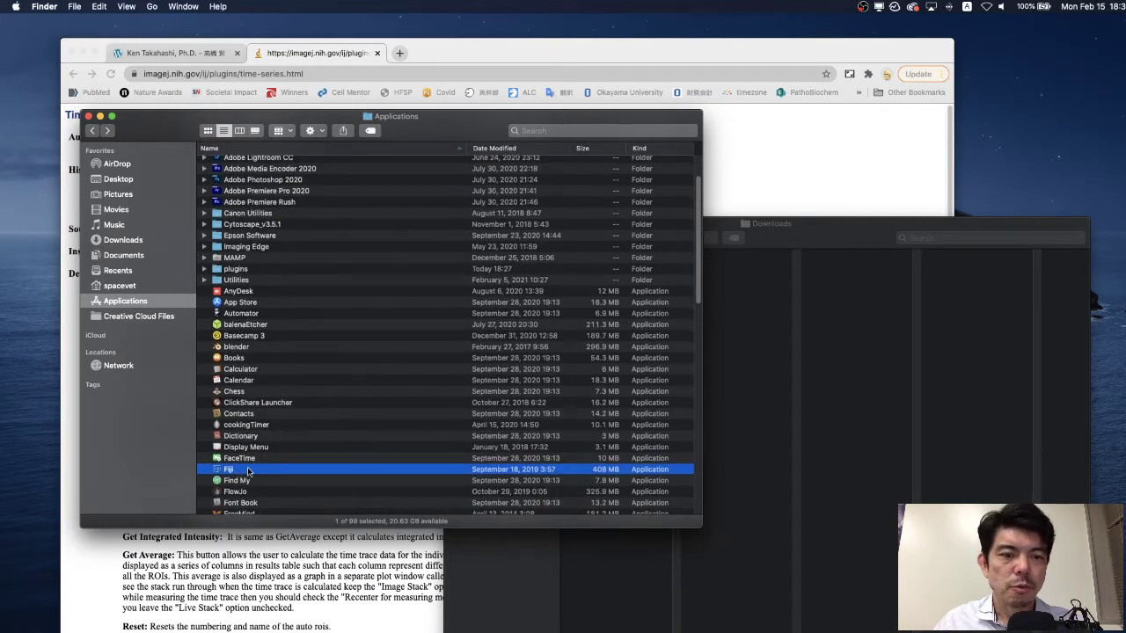
{"action": "right_click", "coordinate": [248, 472]}
{"action": "left_click", "coordinate": [295, 486]}
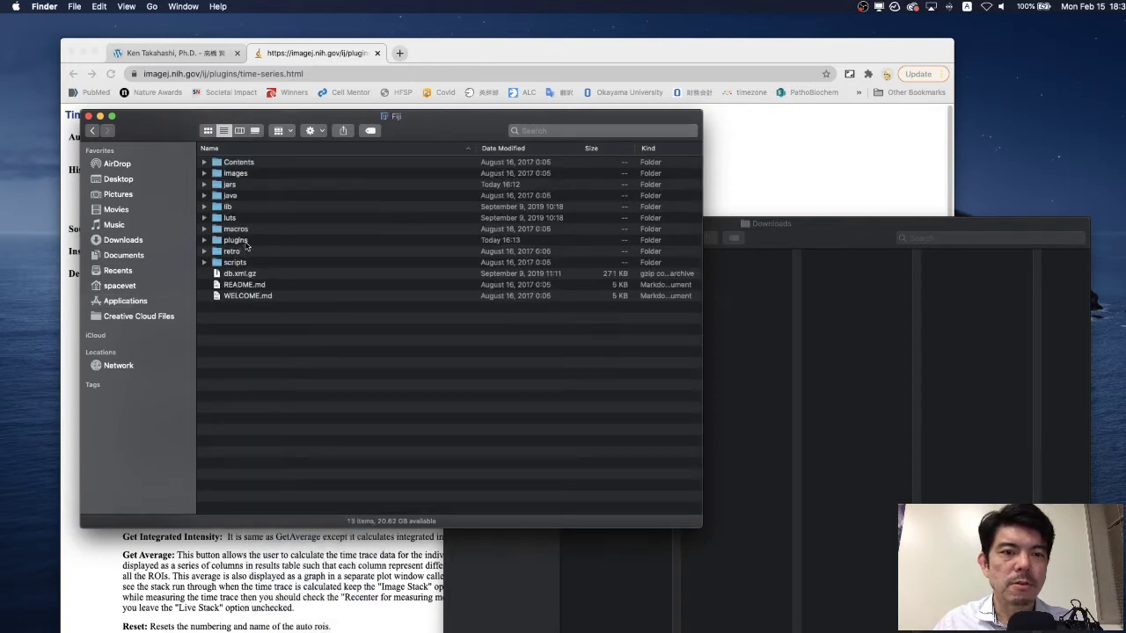
{"action": "left_click", "coordinate": [246, 245]}
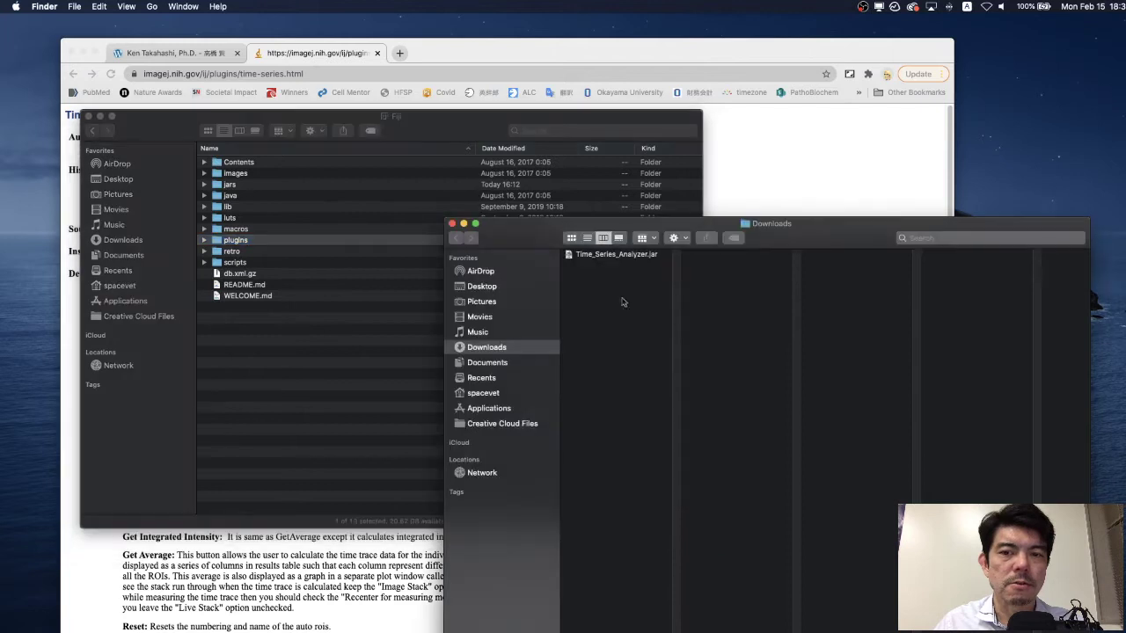
- Move Time_Series_Analyzer.jar into Fiji's plugins folder, replacing the older copy, and confirm it's listed
{"action": "left_click", "coordinate": [606, 257]}
{"action": "left_click_drag", "start_coordinate": [628, 257], "coordinate": [239, 242]}
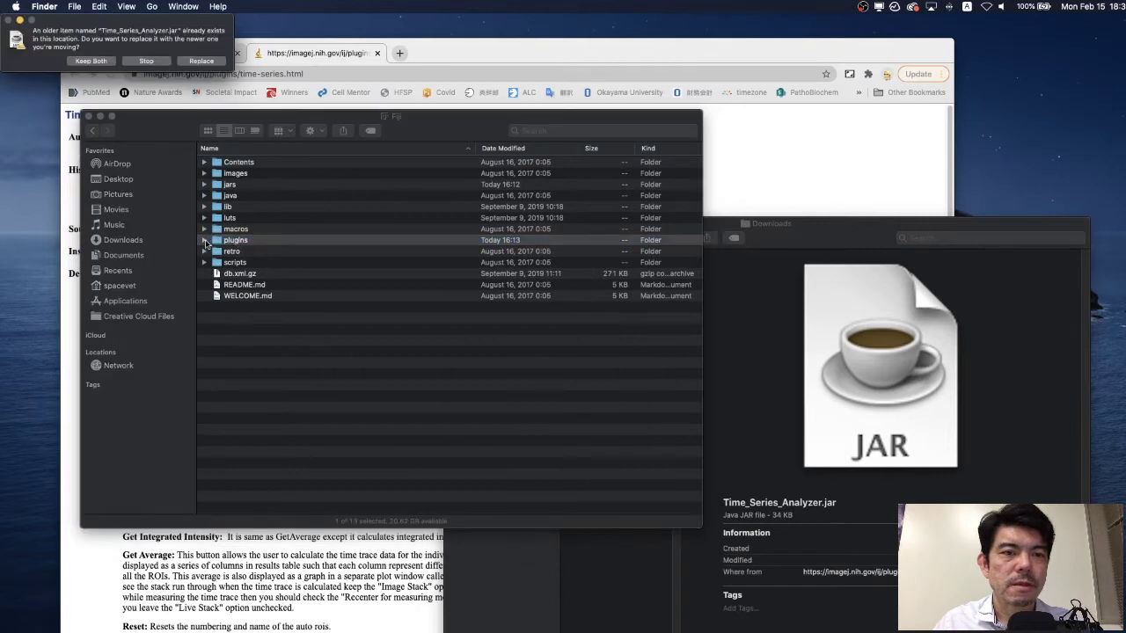
{"action": "left_click", "coordinate": [203, 61]}
{"action": "left_click", "coordinate": [215, 245]}
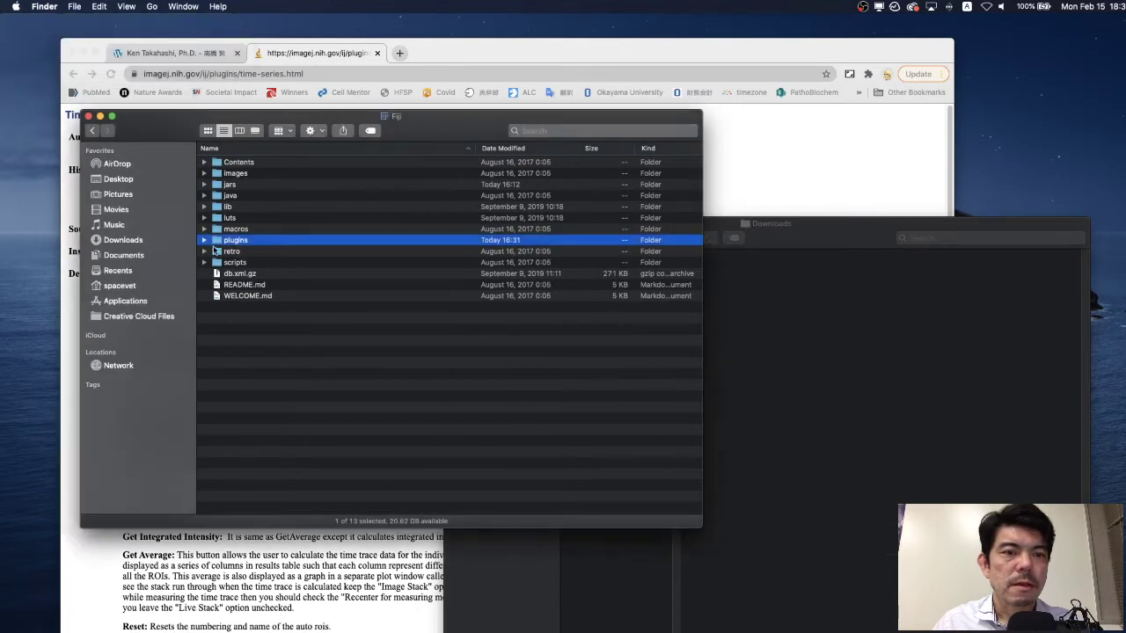
{"action": "left_click", "coordinate": [203, 241]}
{"action": "scroll", "coordinate": [341, 337], "scroll_direction": "down", "scroll_amount": 20}
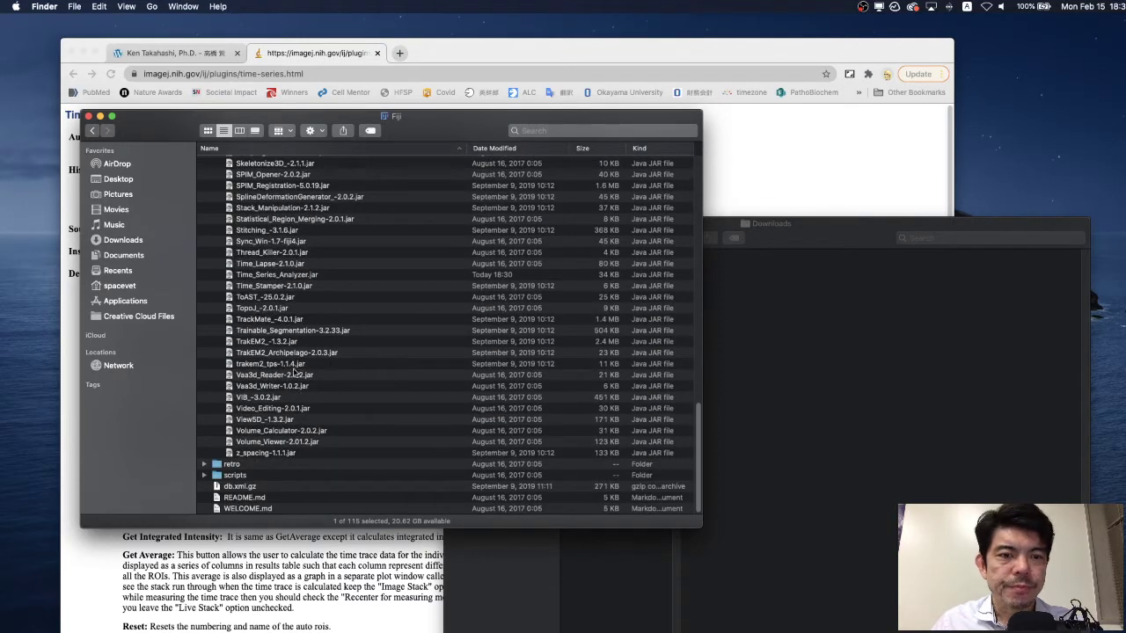
{"action": "left_click", "coordinate": [282, 275]}
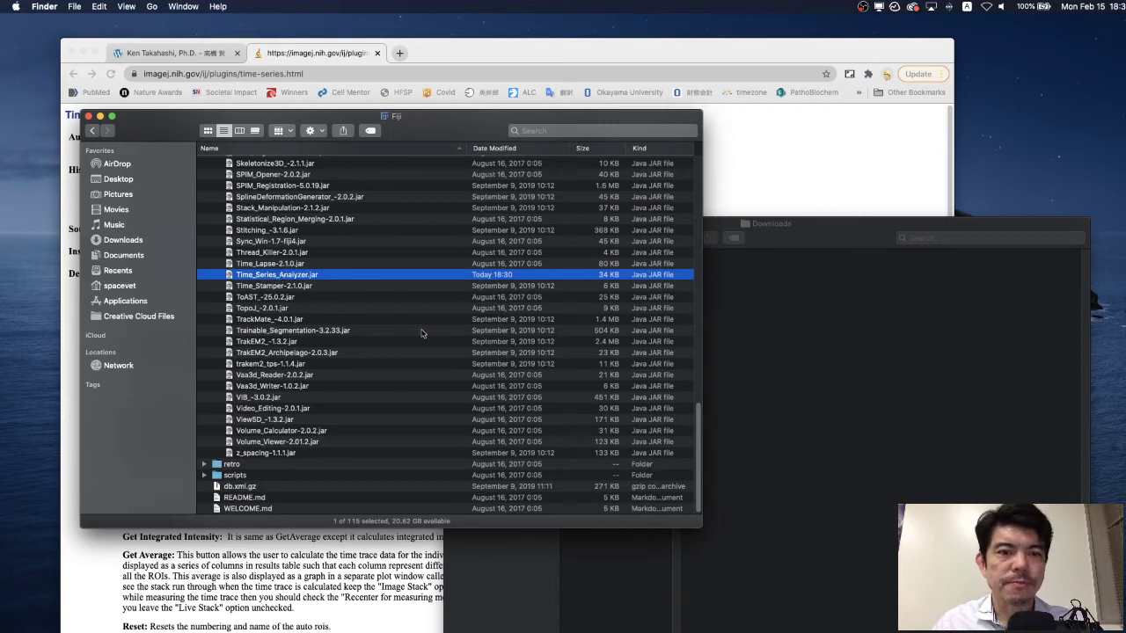
- Minimize the Fiji plugins, Downloads and Chrome windows to clear the desktop
{"action": "left_click", "coordinate": [99, 117]}
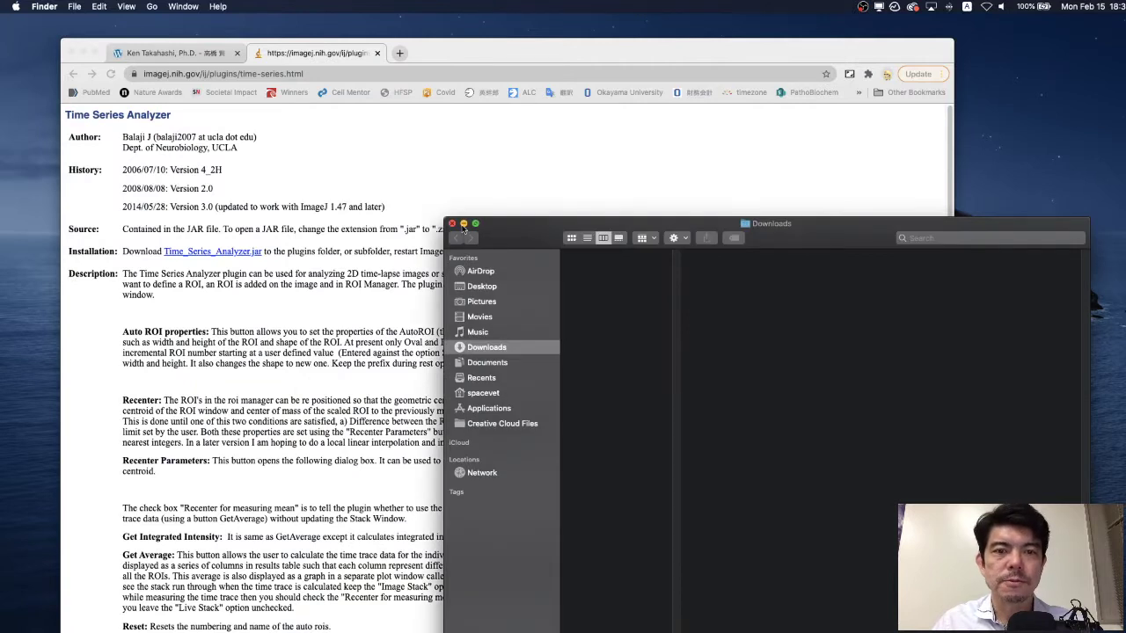
{"action": "left_click", "coordinate": [463, 223]}
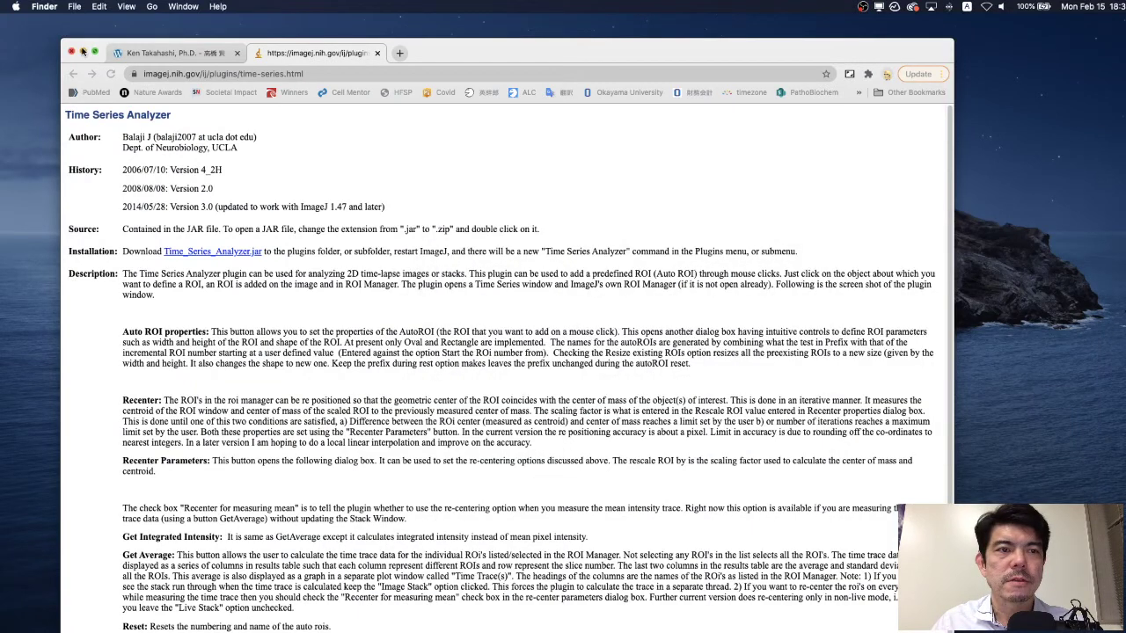
{"action": "left_click", "coordinate": [83, 53]}
- Launch Fiji from the Science apps group in Launchpad
{"action": "mouse_move", "coordinate": [3, 123]}
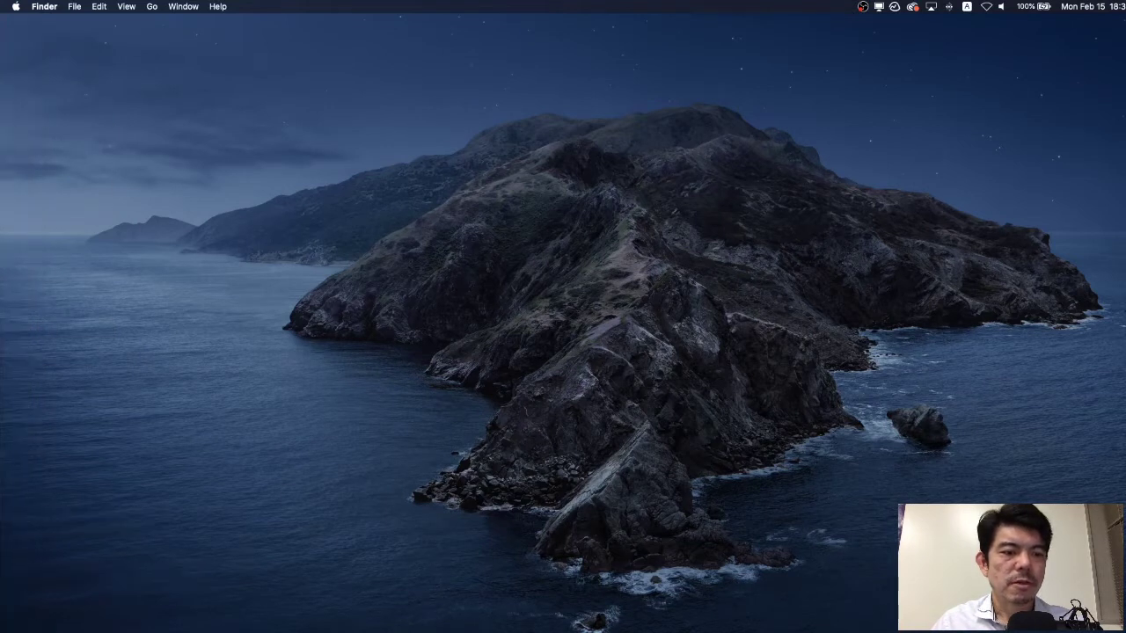
{"action": "mouse_move", "coordinate": [2, 264]}
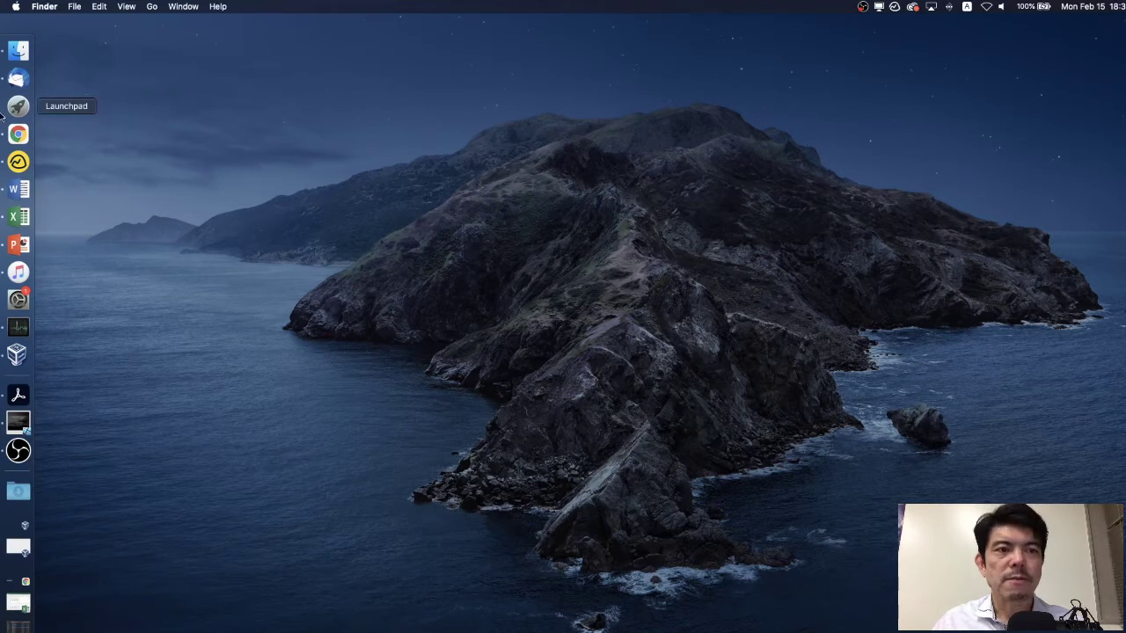
{"action": "left_click", "coordinate": [14, 107]}
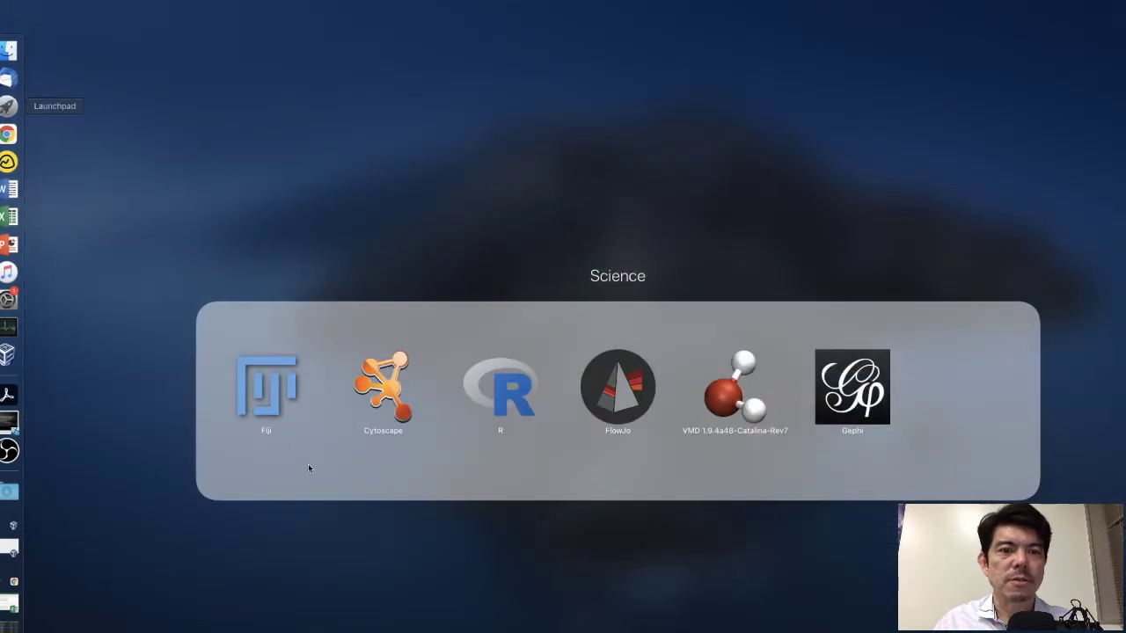
{"action": "left_click", "coordinate": [260, 390]}
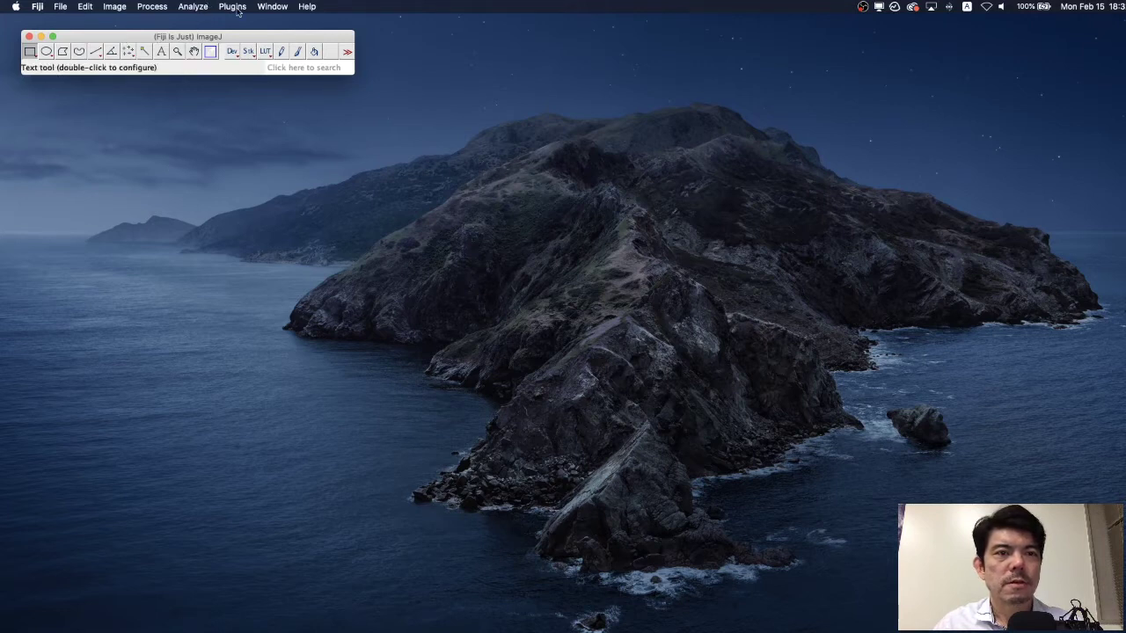
- Browse Fiji's Analyze and Plugins menus to find Time Series Analyzer
{"action": "left_click", "coordinate": [192, 6]}
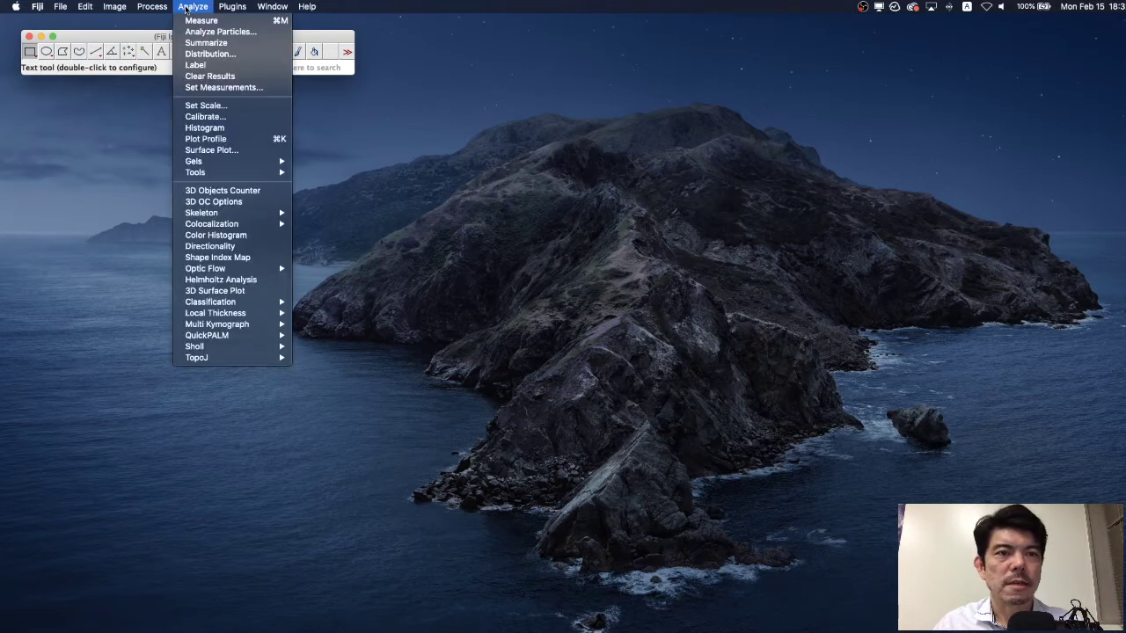
{"action": "mouse_move", "coordinate": [191, 273]}
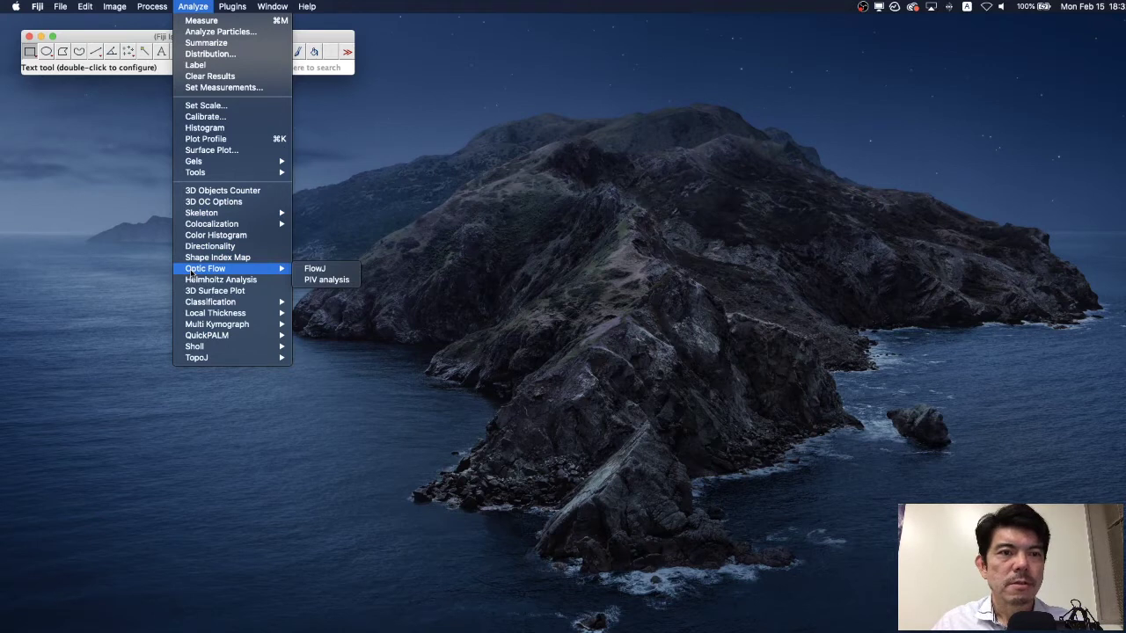
{"action": "mouse_move", "coordinate": [240, 9]}
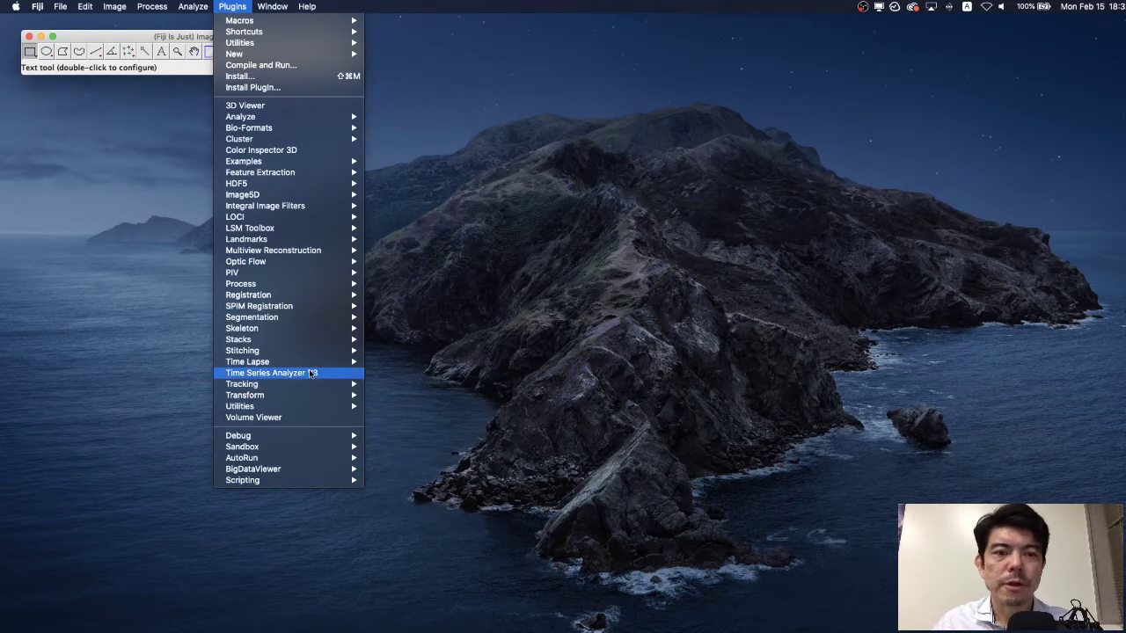
- Import fluorescence.avi from the mov folder through File > Import > AVI
{"action": "mouse_move", "coordinate": [114, 6]}
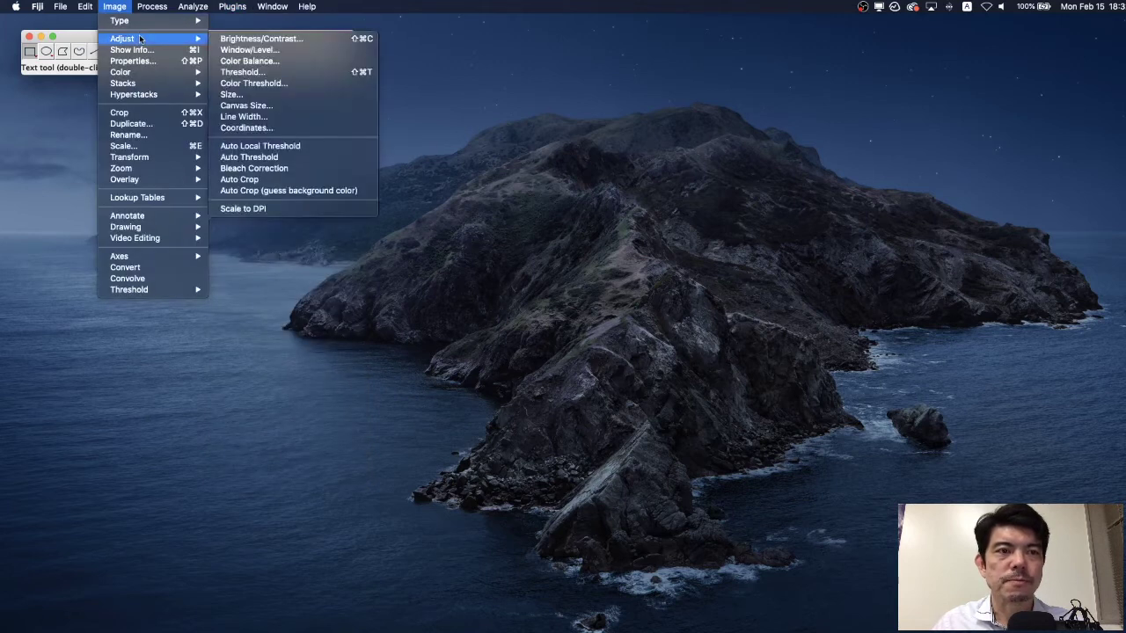
{"action": "left_click", "coordinate": [72, 38]}
{"action": "left_click", "coordinate": [59, 6]}
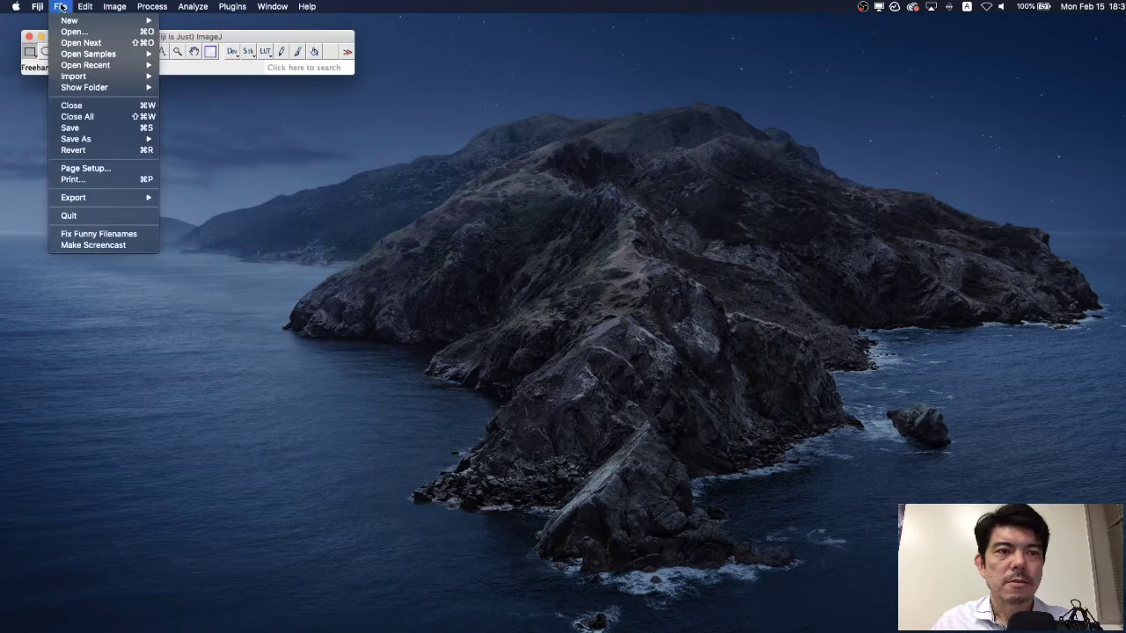
{"action": "mouse_move", "coordinate": [69, 76]}
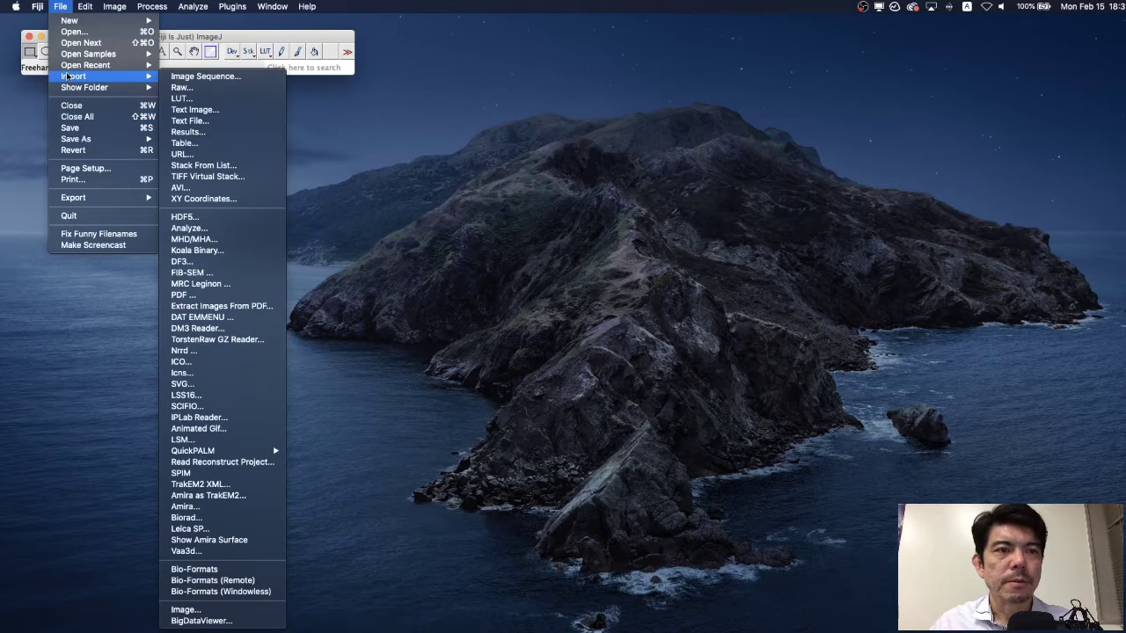
{"action": "mouse_move", "coordinate": [73, 54]}
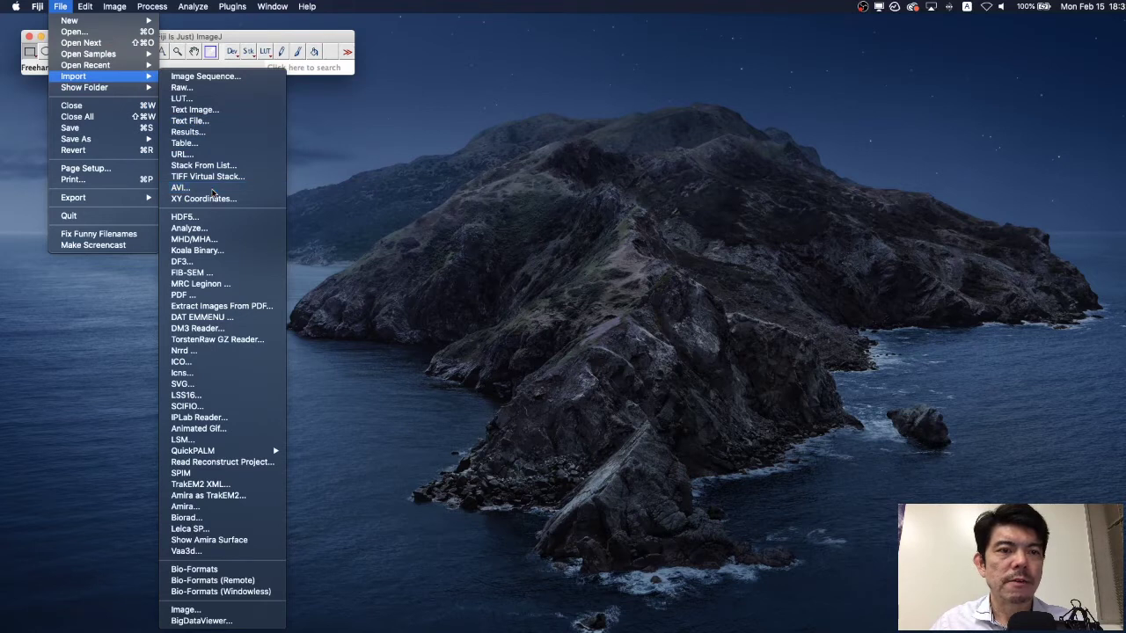
{"action": "key", "text": "Escape"}
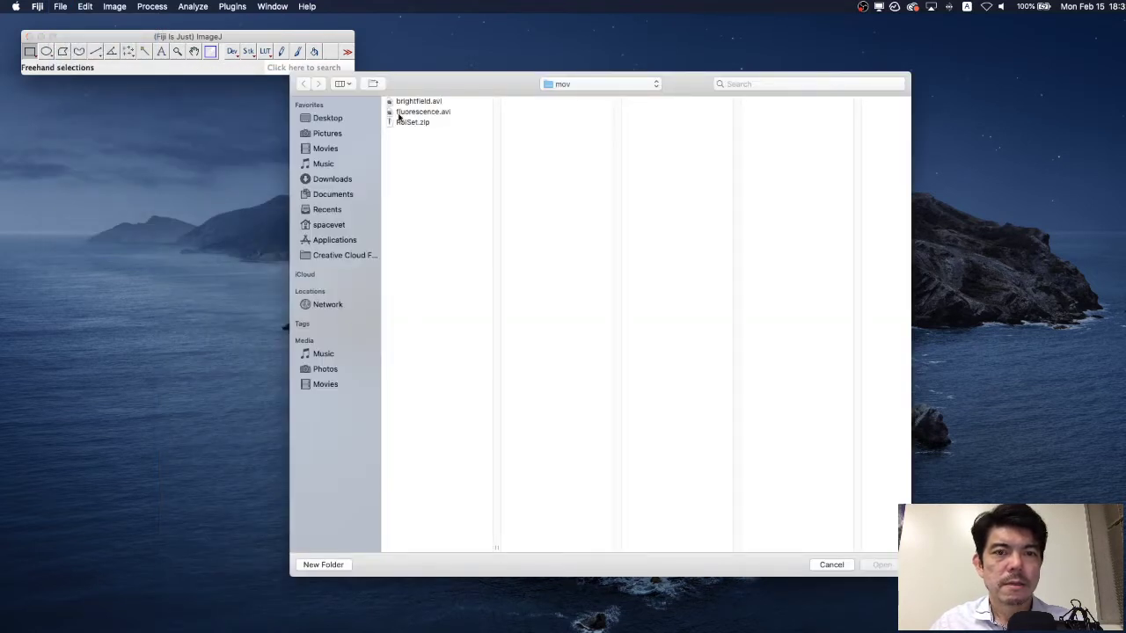
{"action": "left_click", "coordinate": [415, 113]}
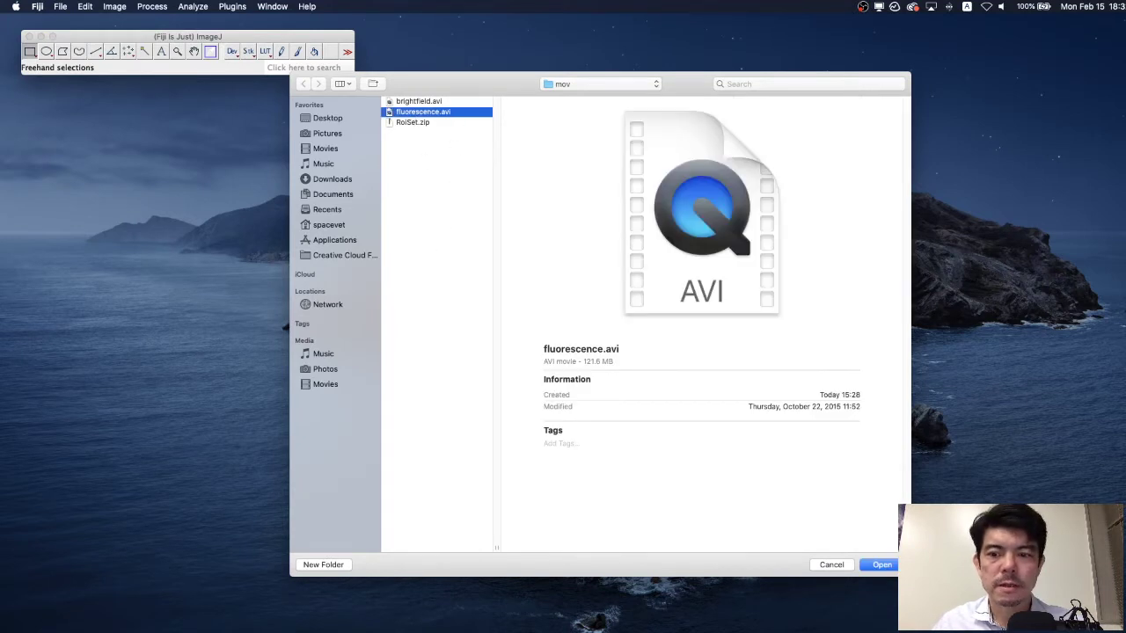
{"action": "left_click", "coordinate": [883, 564]}
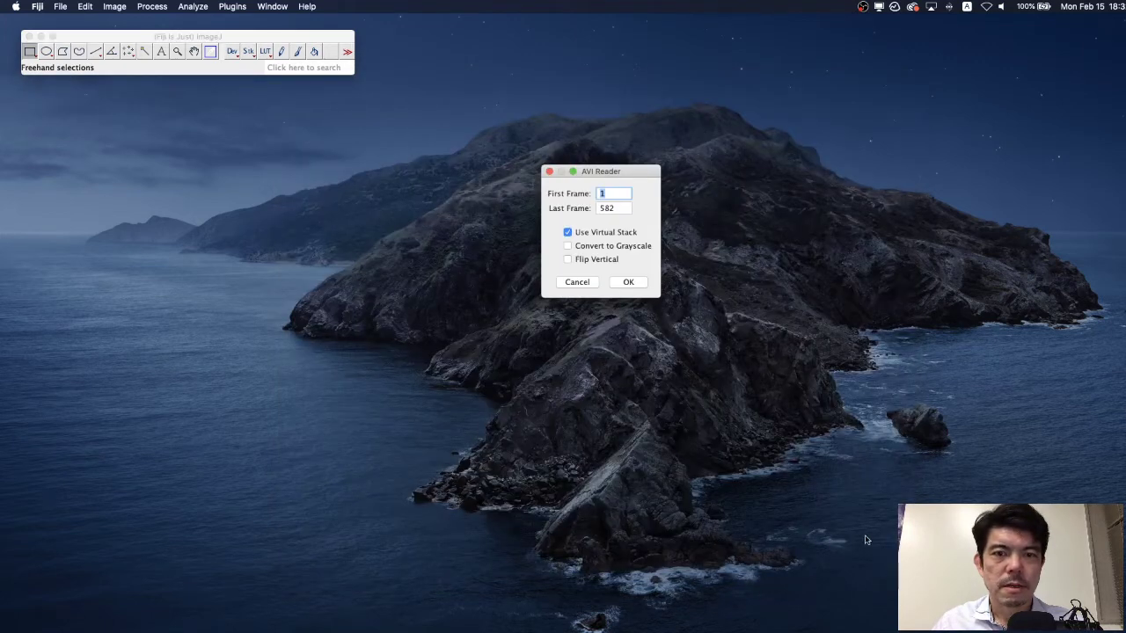
- Load fluorescence.avi as a virtual stack with Convert to Grayscale ticked
{"action": "left_click_drag", "start_coordinate": [604, 177], "coordinate": [428, 186]}
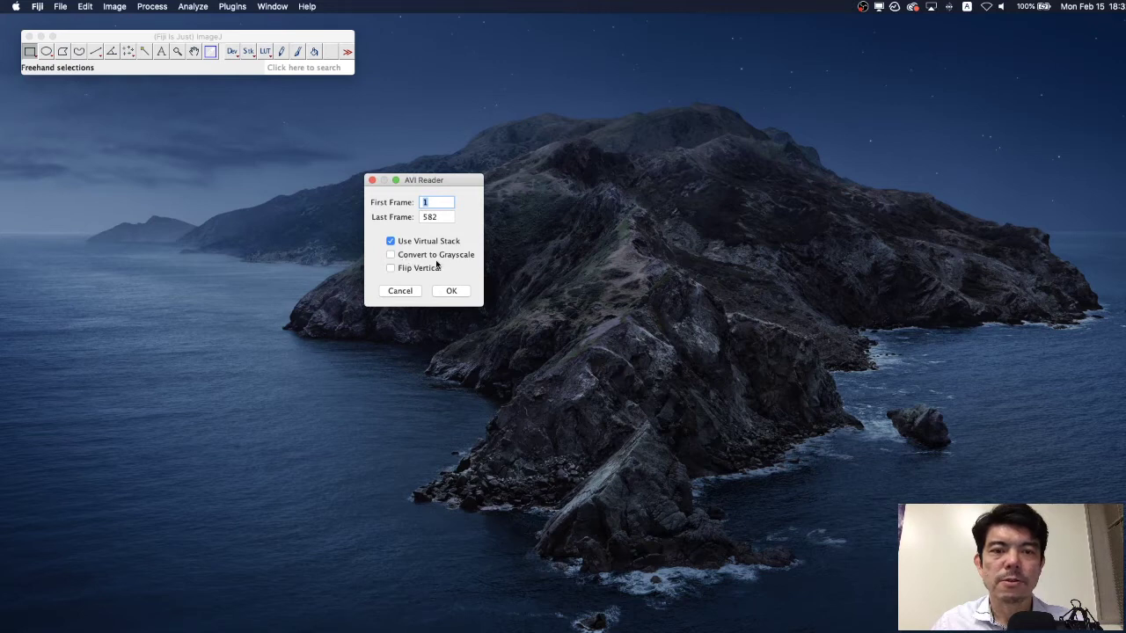
{"action": "left_click", "coordinate": [392, 255]}
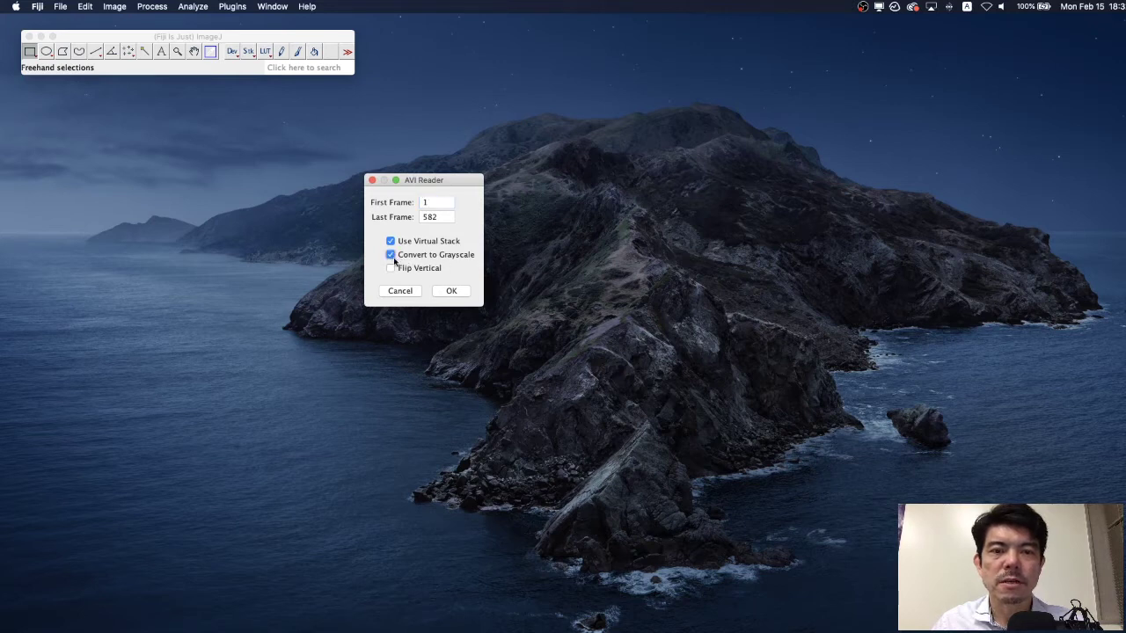
{"action": "left_click", "coordinate": [446, 291]}
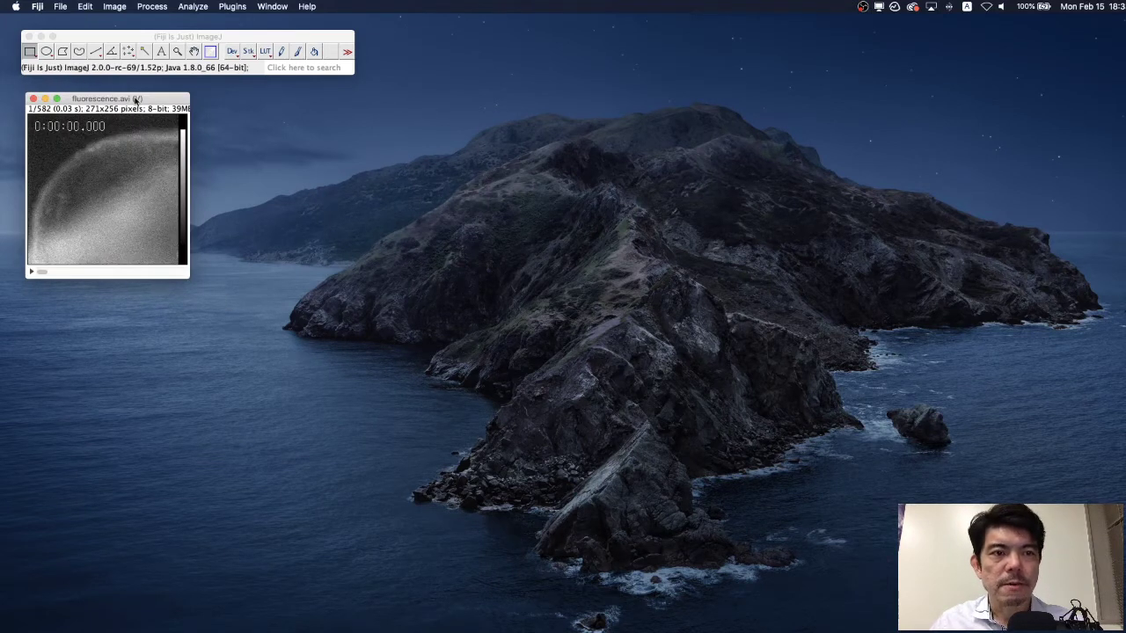
- Play the fluorescence movie and pause it at frame 169
{"action": "left_click_drag", "start_coordinate": [136, 100], "coordinate": [212, 99]}
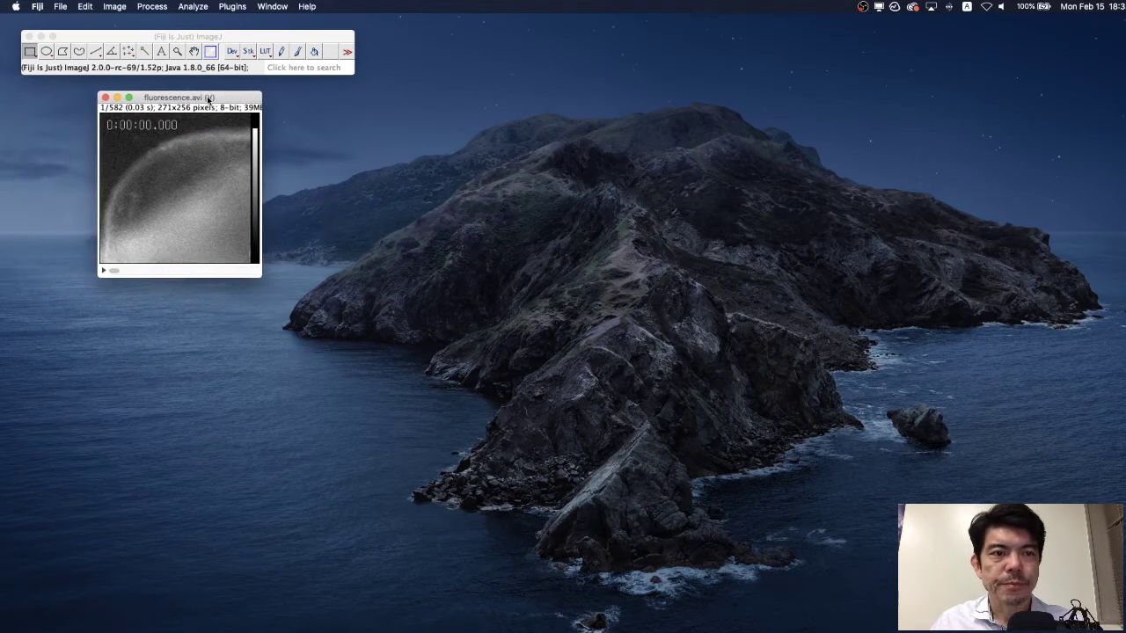
{"action": "left_click", "coordinate": [106, 271]}
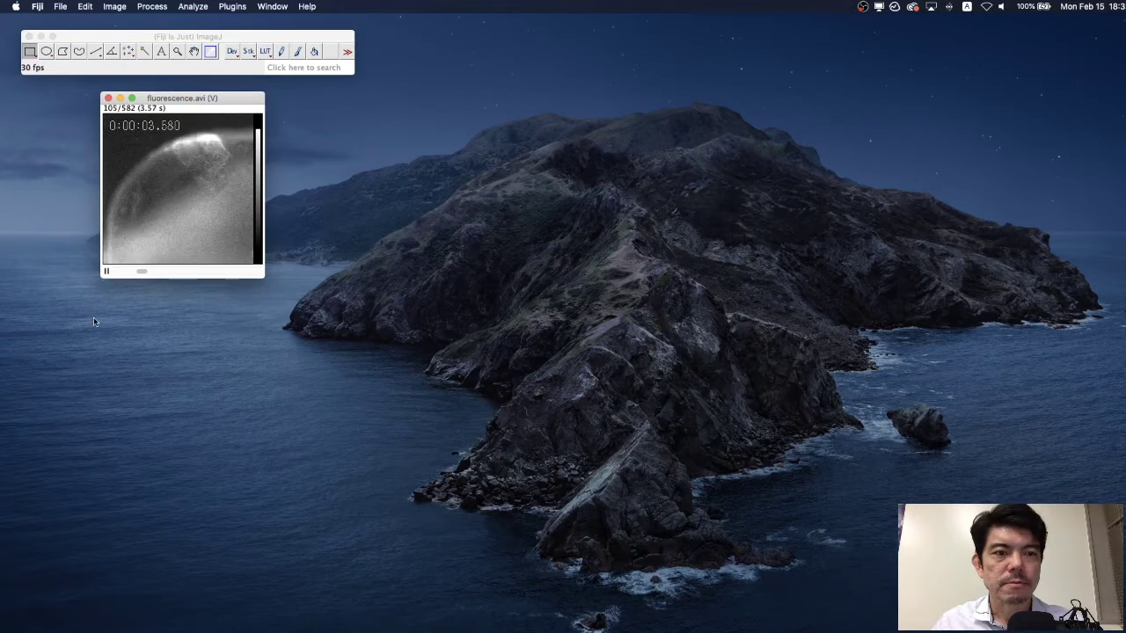
{"action": "left_click", "coordinate": [106, 273]}
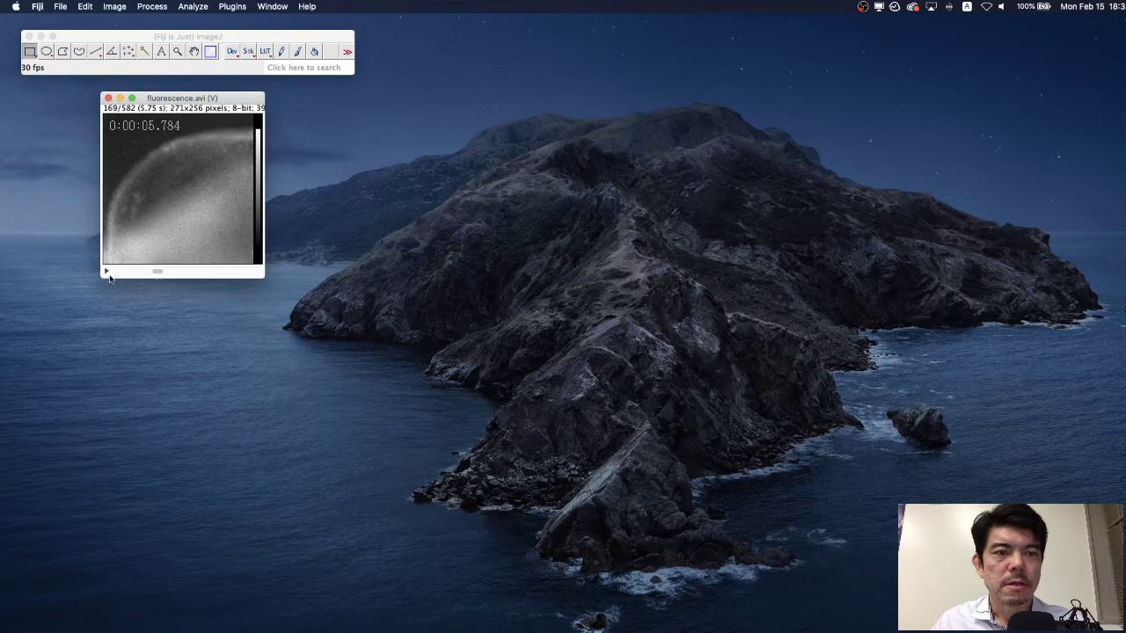
- Zoom the movie in to 300% with the magnifier tool
{"action": "left_click", "coordinate": [177, 51]}
{"action": "left_click", "coordinate": [178, 195]}
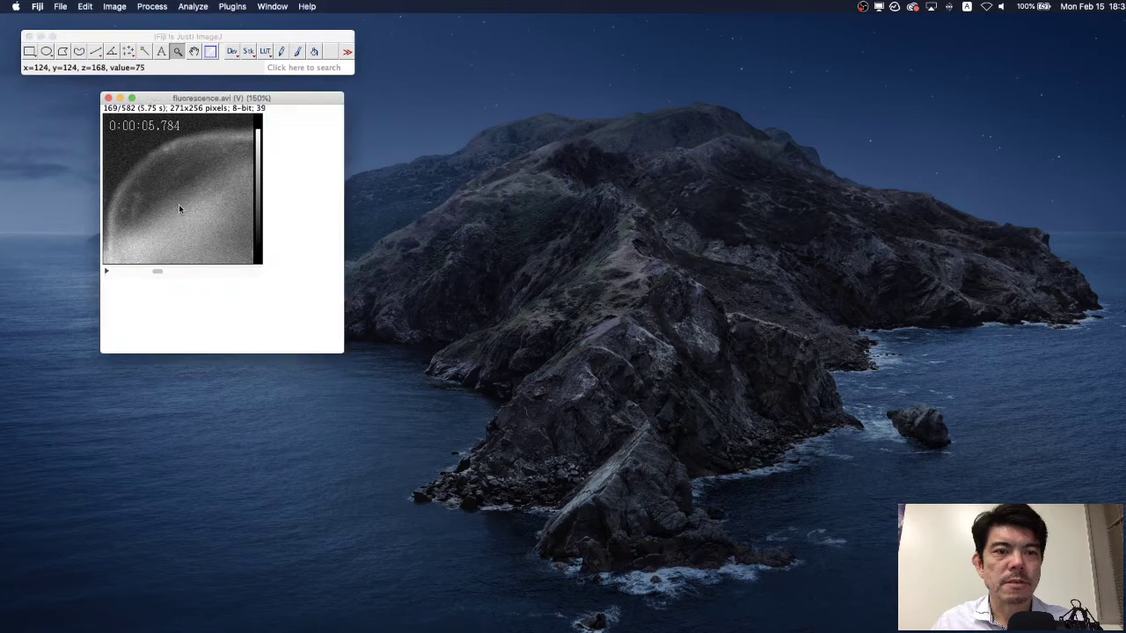
{"action": "left_click", "coordinate": [179, 204]}
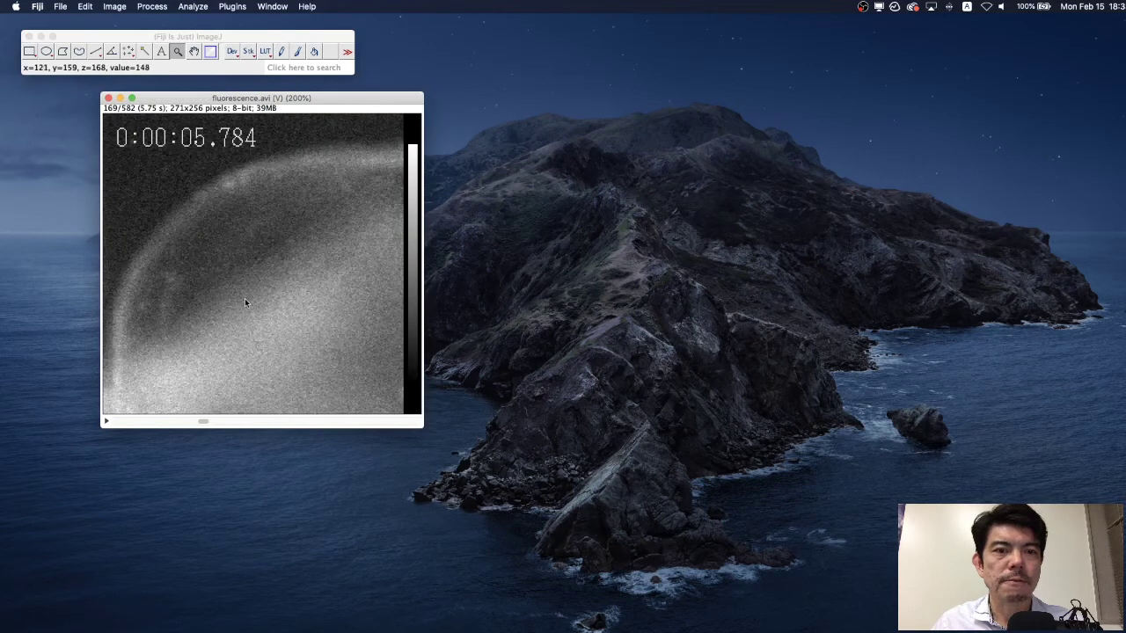
{"action": "left_click_drag", "start_coordinate": [319, 102], "coordinate": [263, 106]}
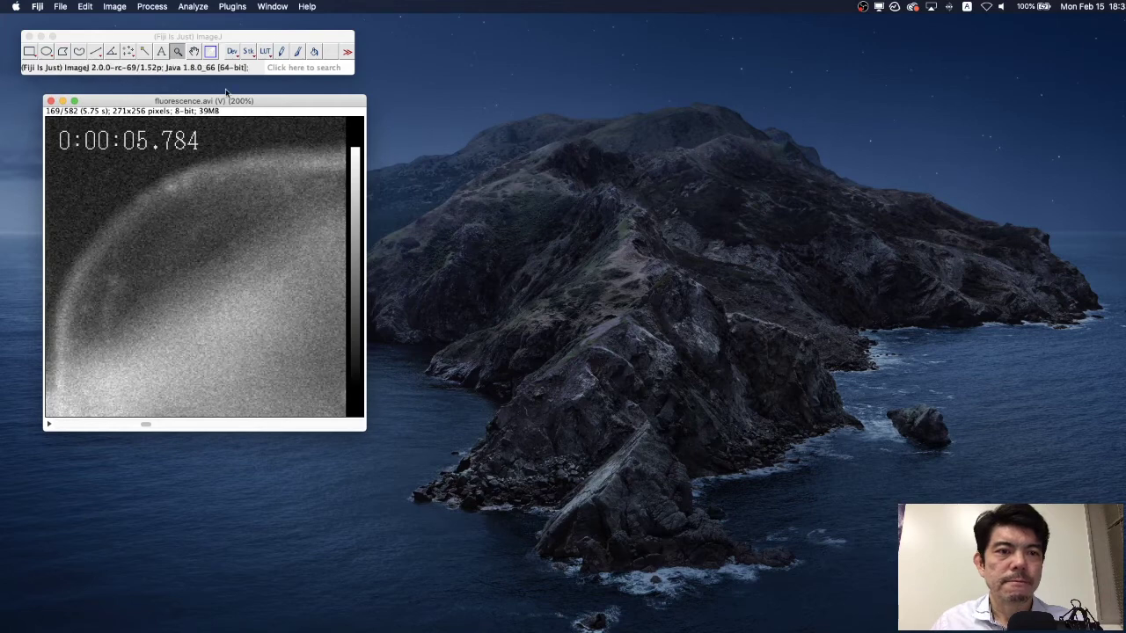
{"action": "left_click", "coordinate": [240, 229]}
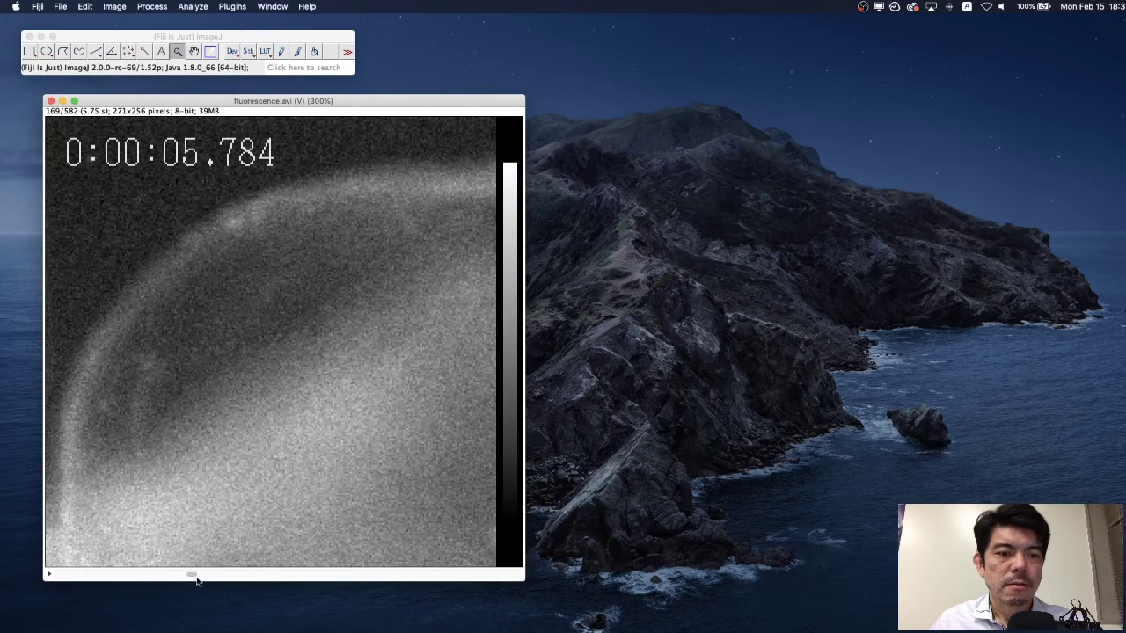
- Scrub the frame slider to frame 205, where the bright burst appears
{"action": "left_click_drag", "start_coordinate": [190, 575], "coordinate": [219, 578]}
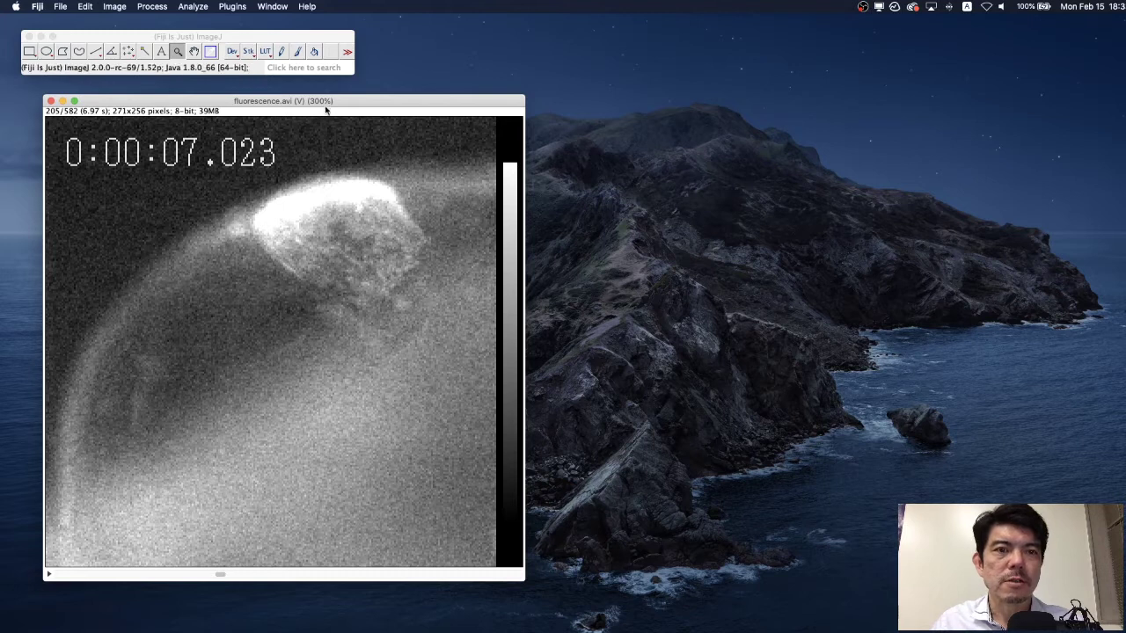
{"action": "left_click_drag", "start_coordinate": [361, 103], "coordinate": [348, 109]}
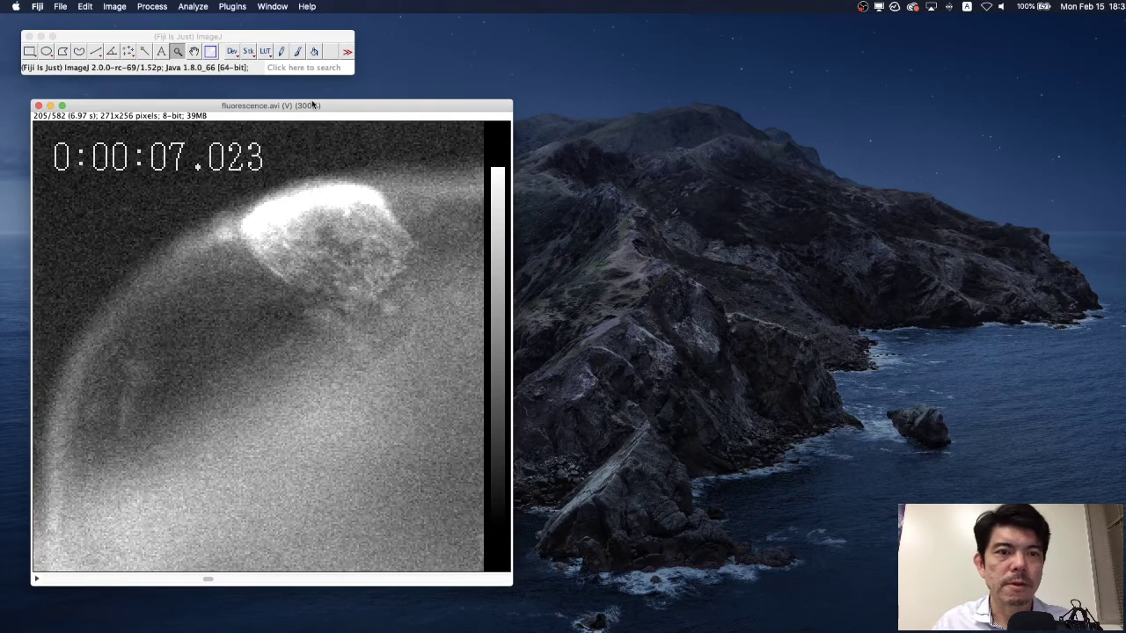
{"action": "left_click", "coordinate": [235, 38]}
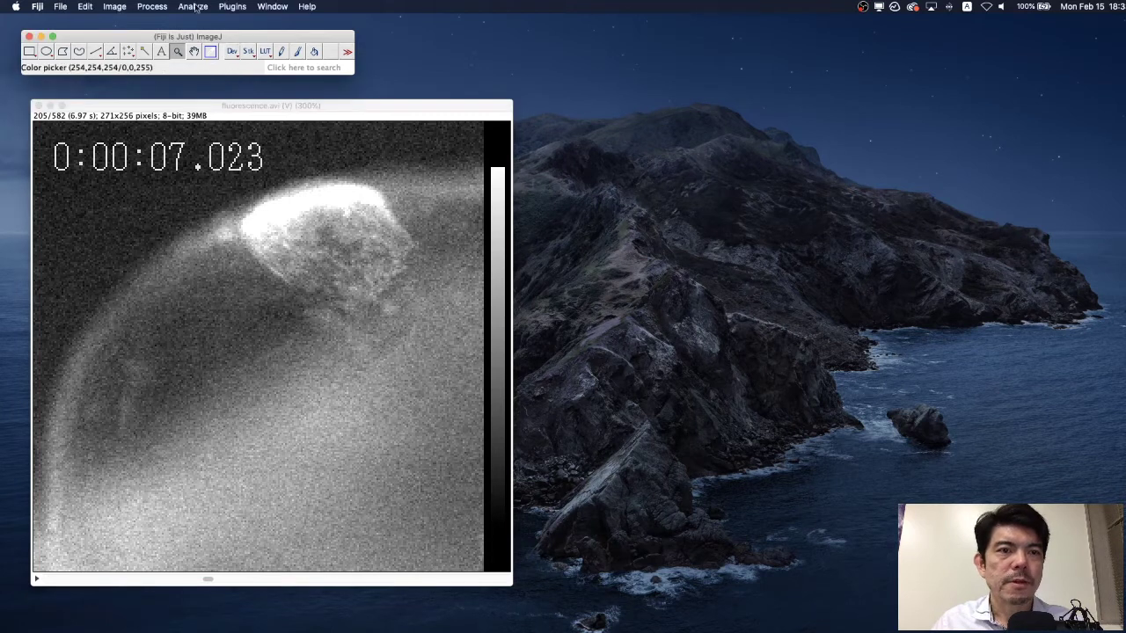
- Open Analyze > Tools > ROI Manager and place it next to the fluorescence image
{"action": "left_click", "coordinate": [194, 7]}
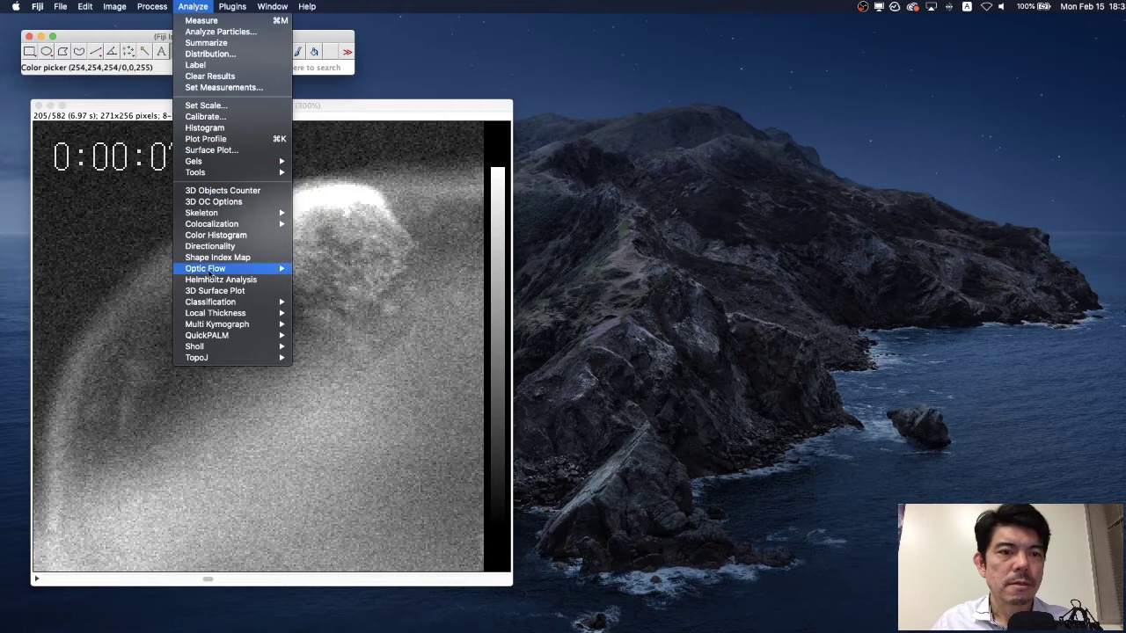
{"action": "mouse_move", "coordinate": [209, 174]}
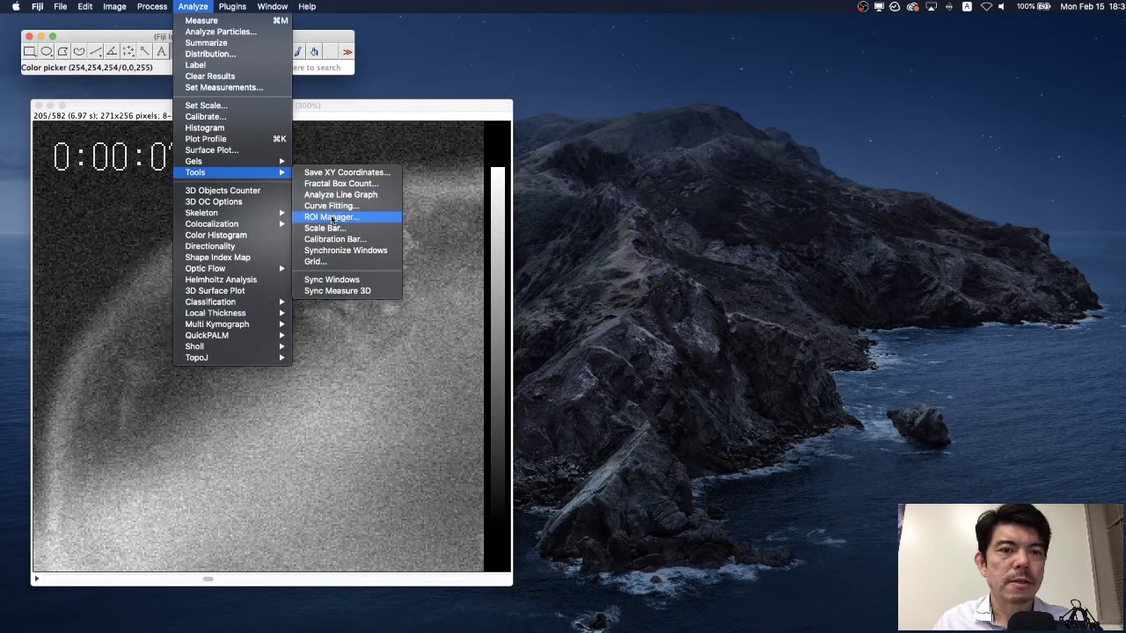
{"action": "left_click", "coordinate": [333, 217]}
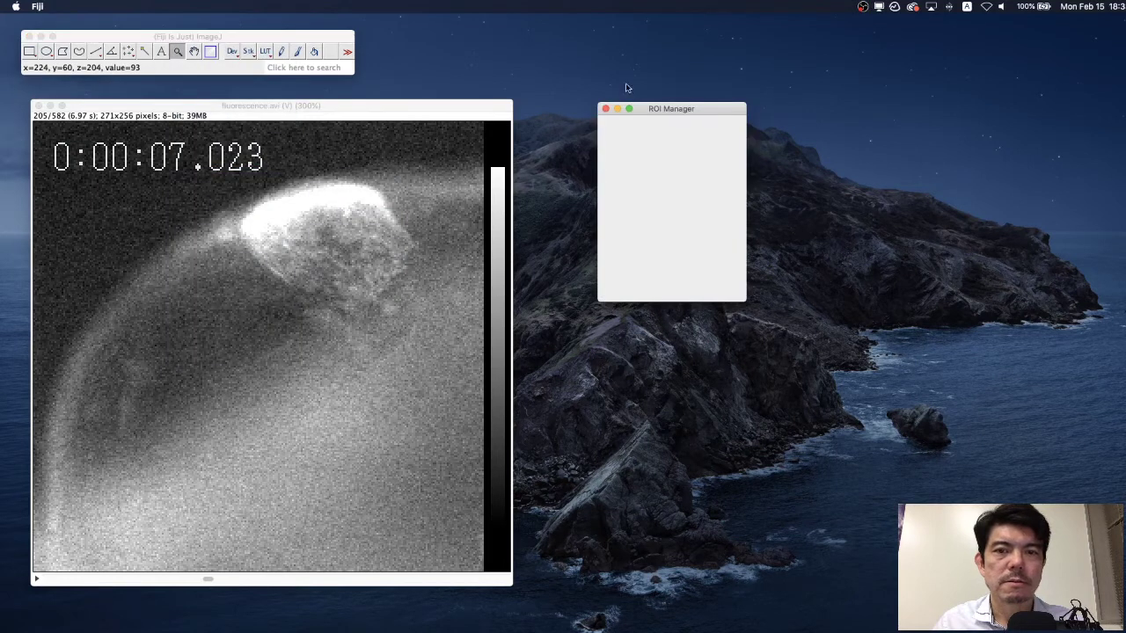
{"action": "left_click_drag", "start_coordinate": [661, 110], "coordinate": [589, 109]}
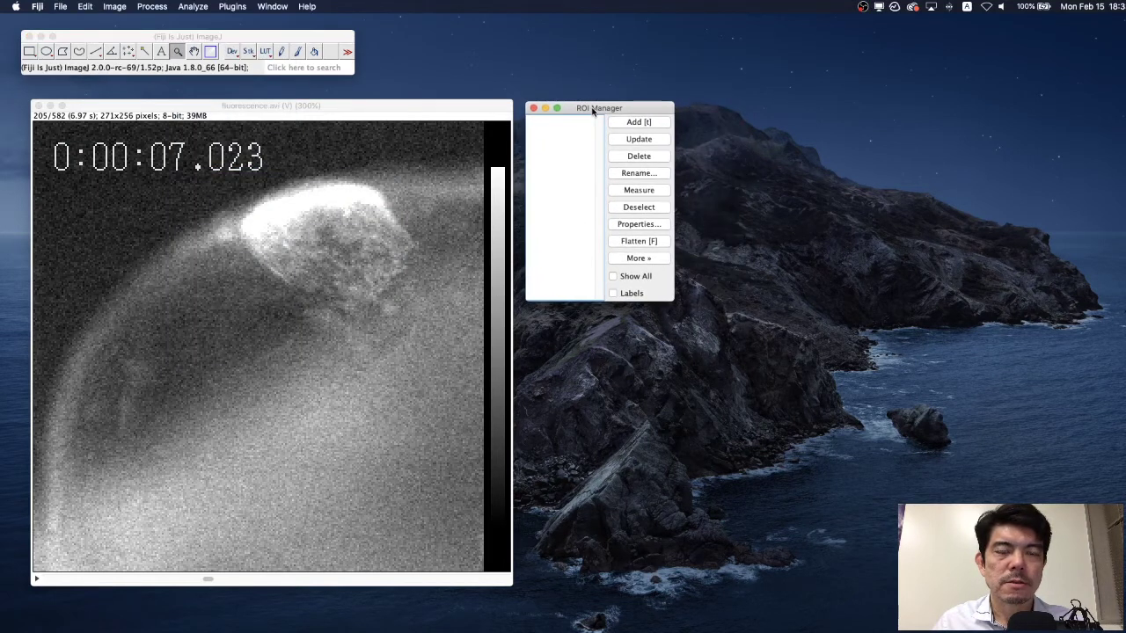
- Draw two oval ROIs on the bright cell, at its top and its right edge, adding each to ROI Manager
{"action": "left_click", "coordinate": [197, 39]}
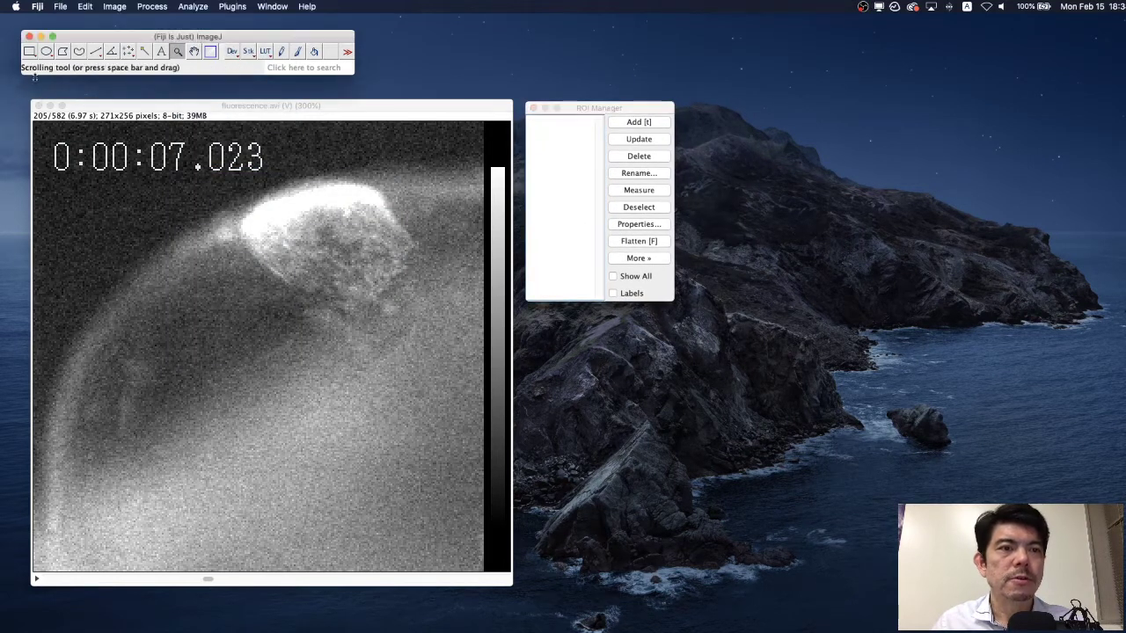
{"action": "left_click", "coordinate": [47, 52]}
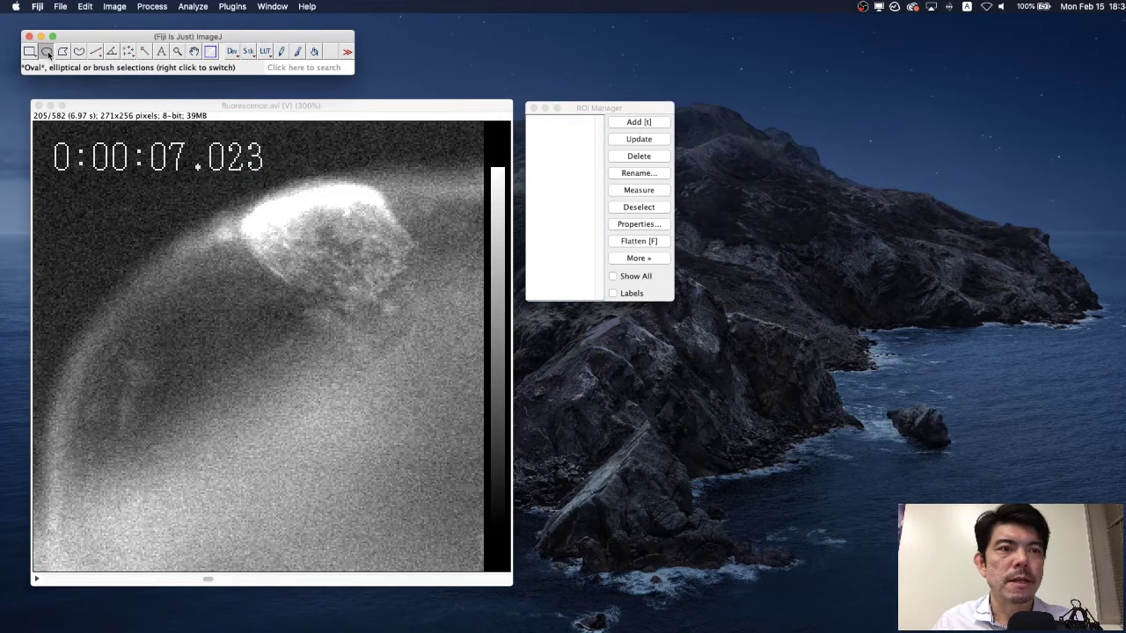
{"action": "left_click", "coordinate": [181, 105]}
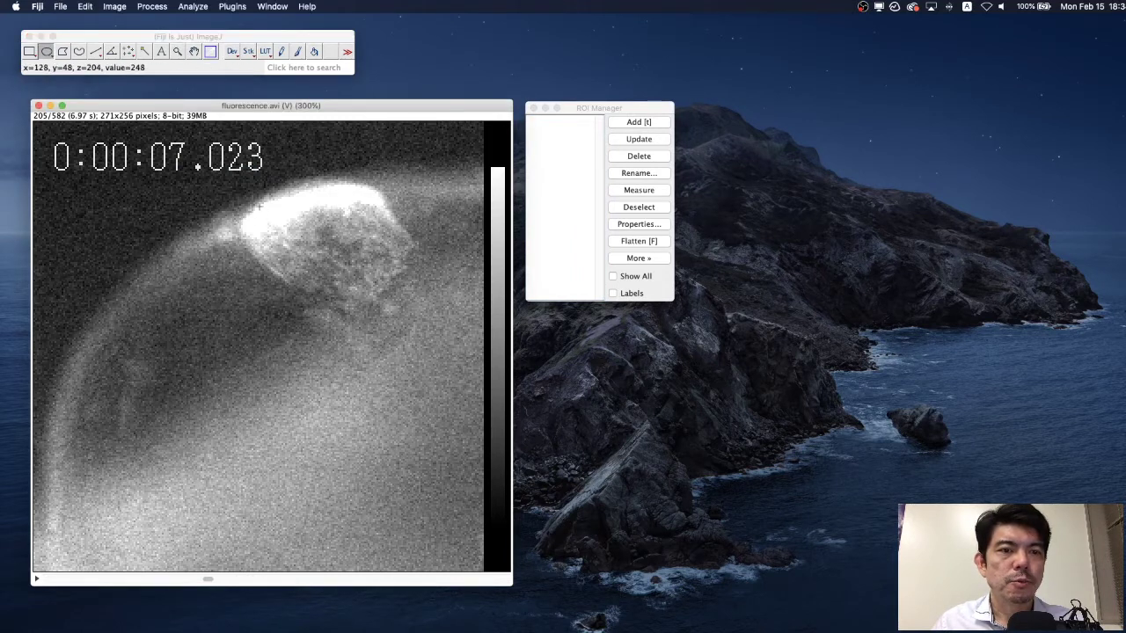
{"action": "left_click_drag", "start_coordinate": [267, 205], "coordinate": [287, 224]}
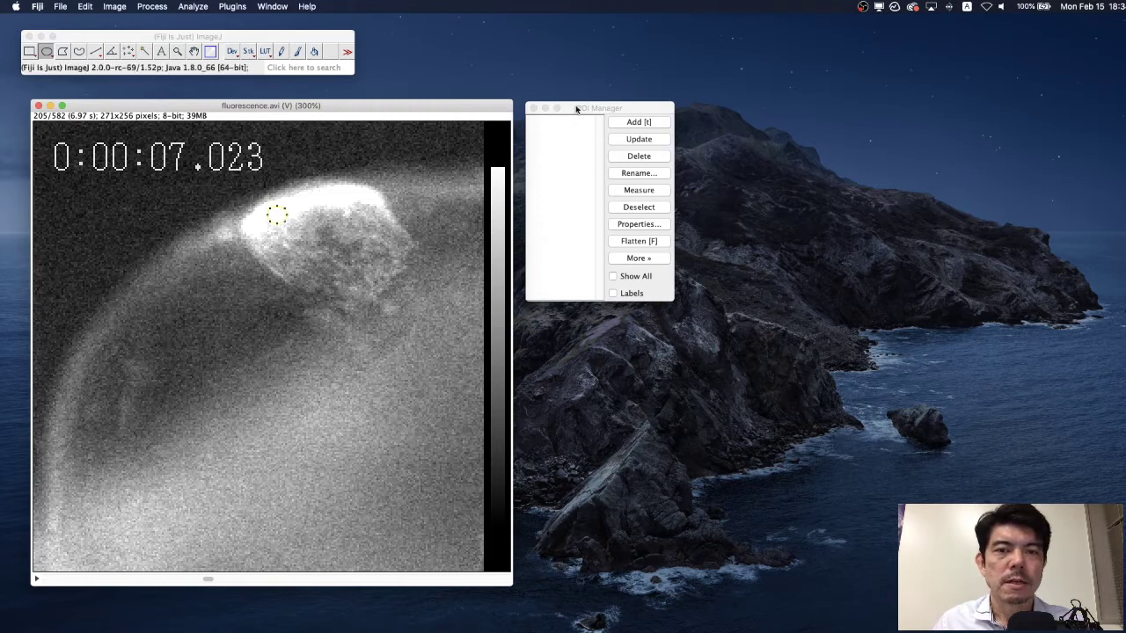
{"action": "left_click", "coordinate": [576, 109]}
{"action": "left_click", "coordinate": [628, 125]}
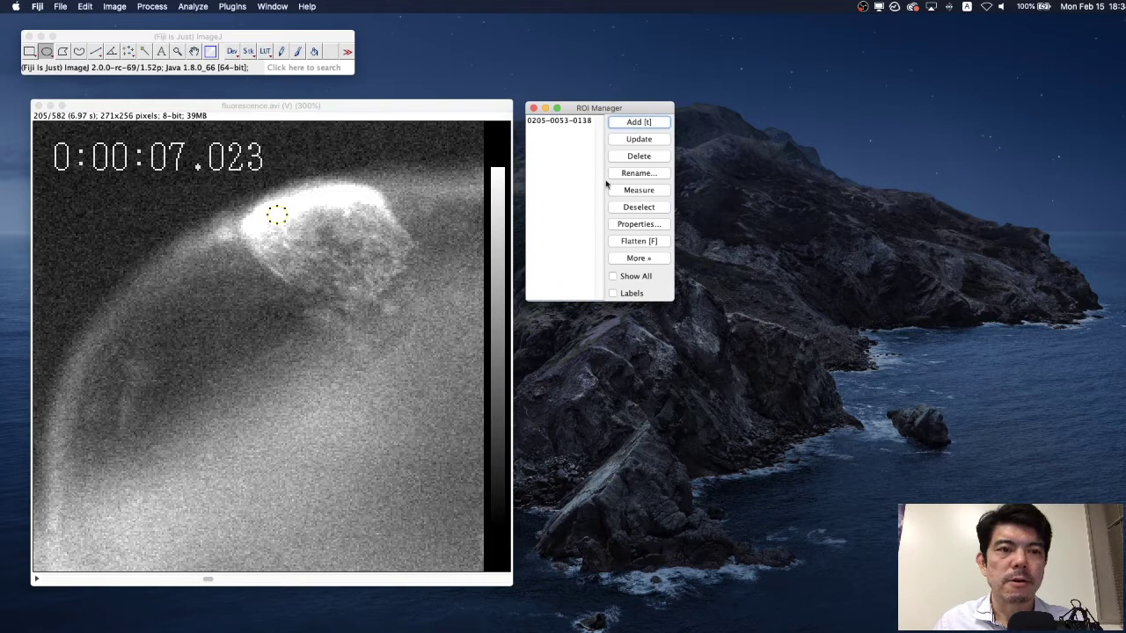
{"action": "left_click", "coordinate": [345, 107]}
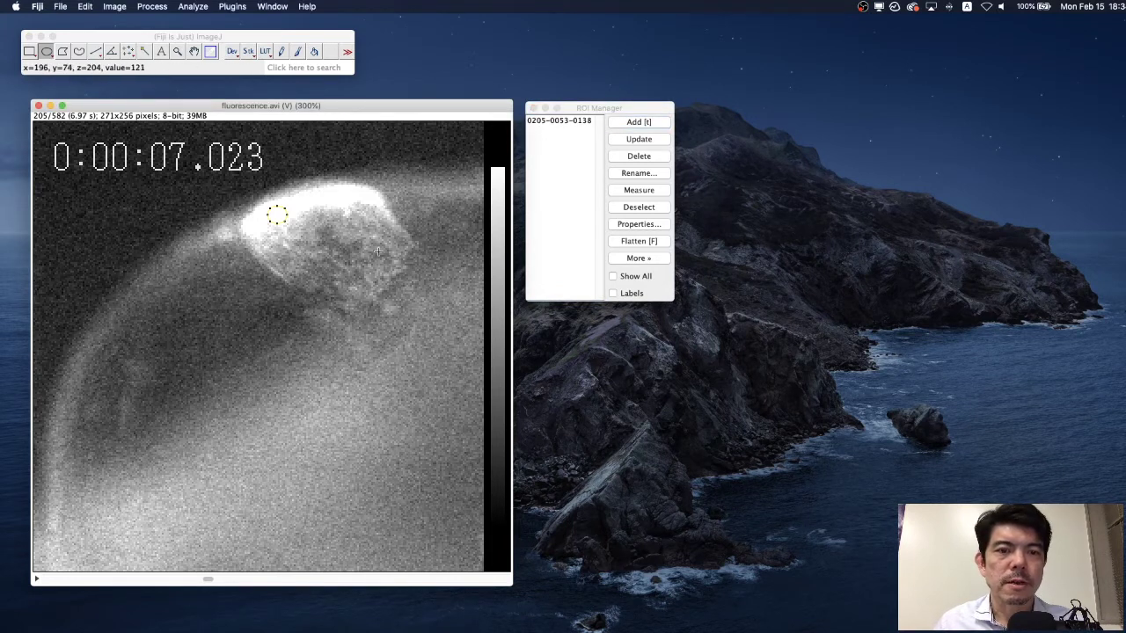
{"action": "left_click_drag", "start_coordinate": [384, 233], "coordinate": [407, 255]}
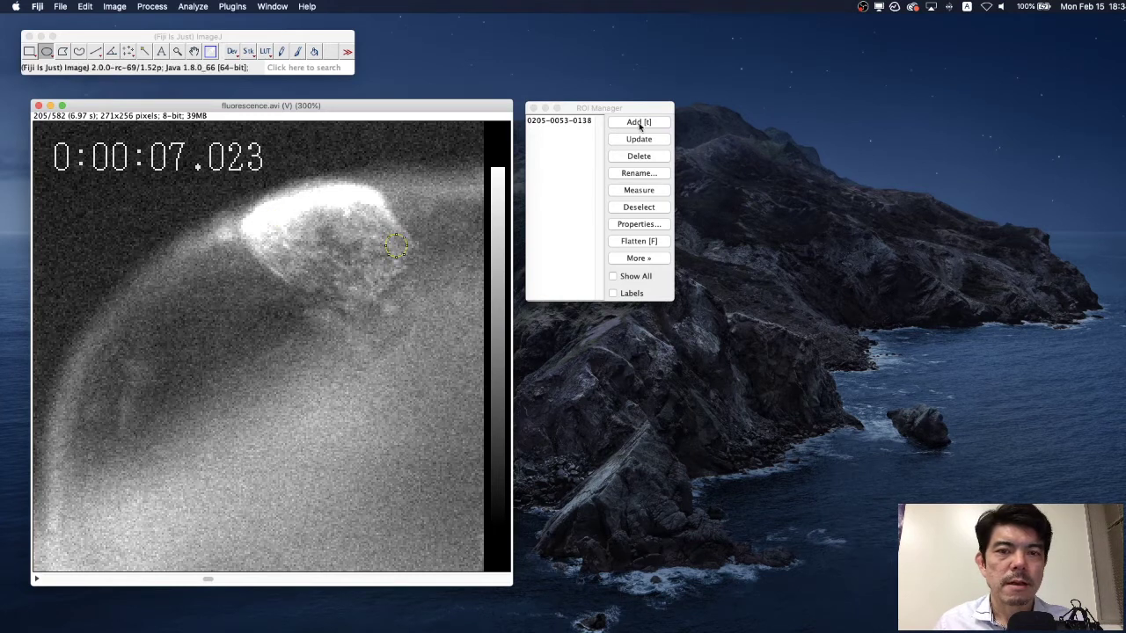
{"action": "left_click", "coordinate": [640, 121]}
{"action": "left_click", "coordinate": [639, 121]}
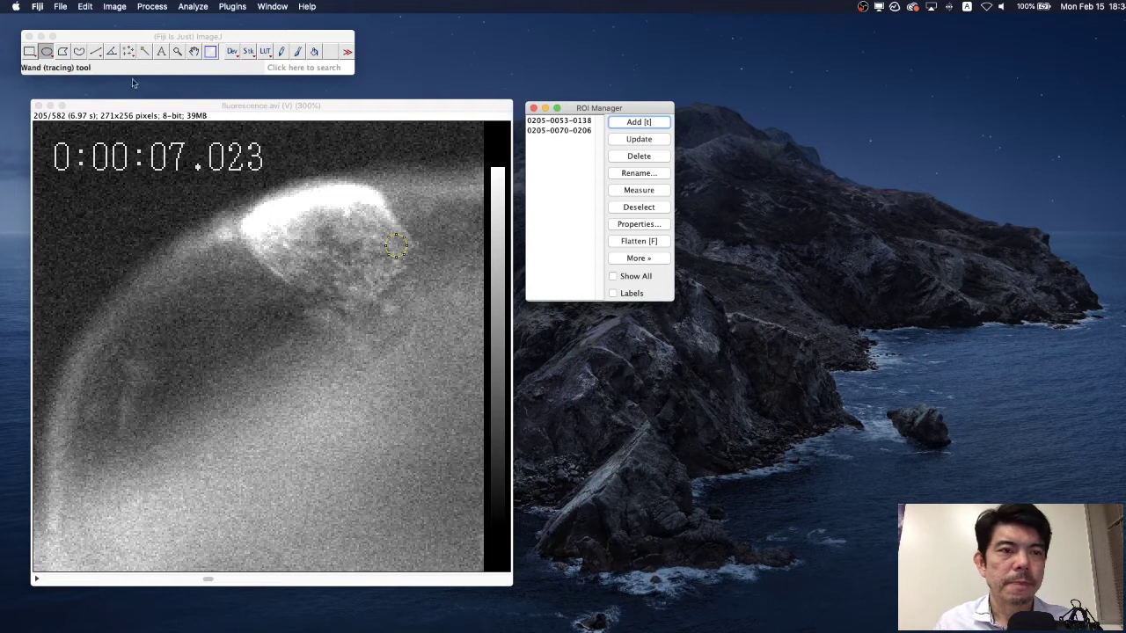
- Draw two rectangular ROIs, a thin strip at the lower-left edge and a dark background square, adding each
{"action": "left_click", "coordinate": [124, 109]}
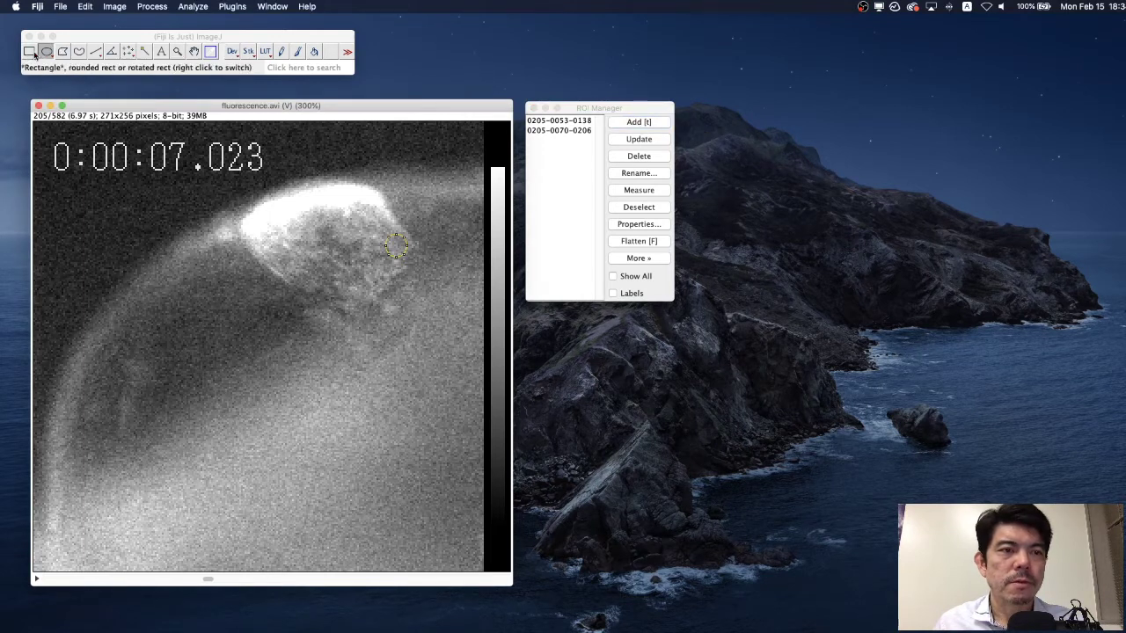
{"action": "left_click", "coordinate": [27, 69]}
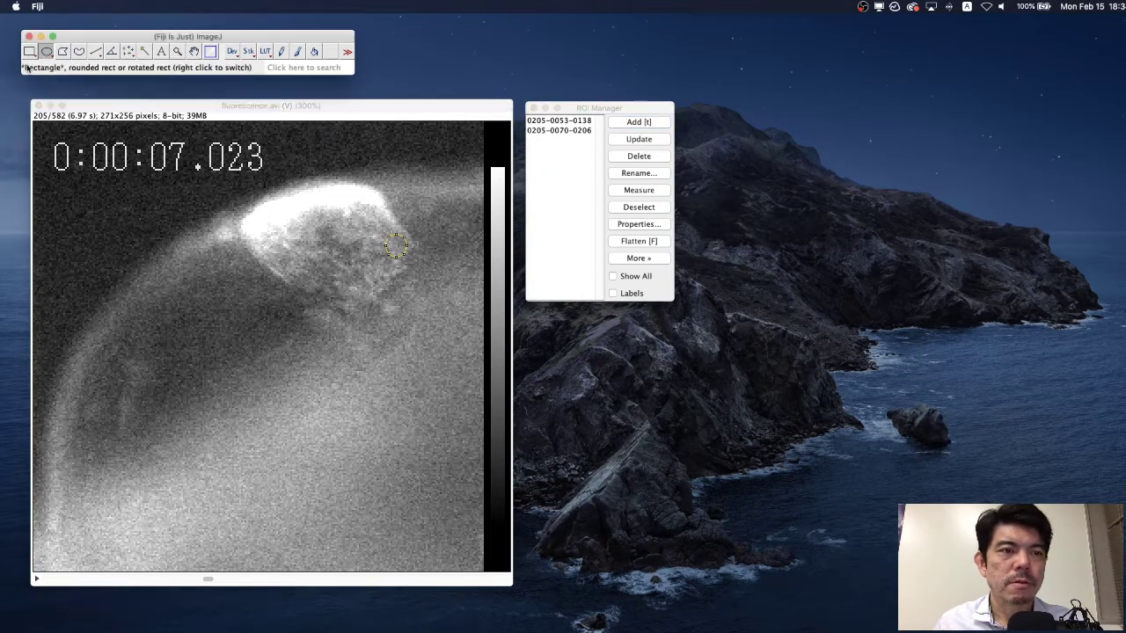
{"action": "left_click", "coordinate": [64, 484]}
{"action": "left_click_drag", "start_coordinate": [50, 474], "coordinate": [57, 514]}
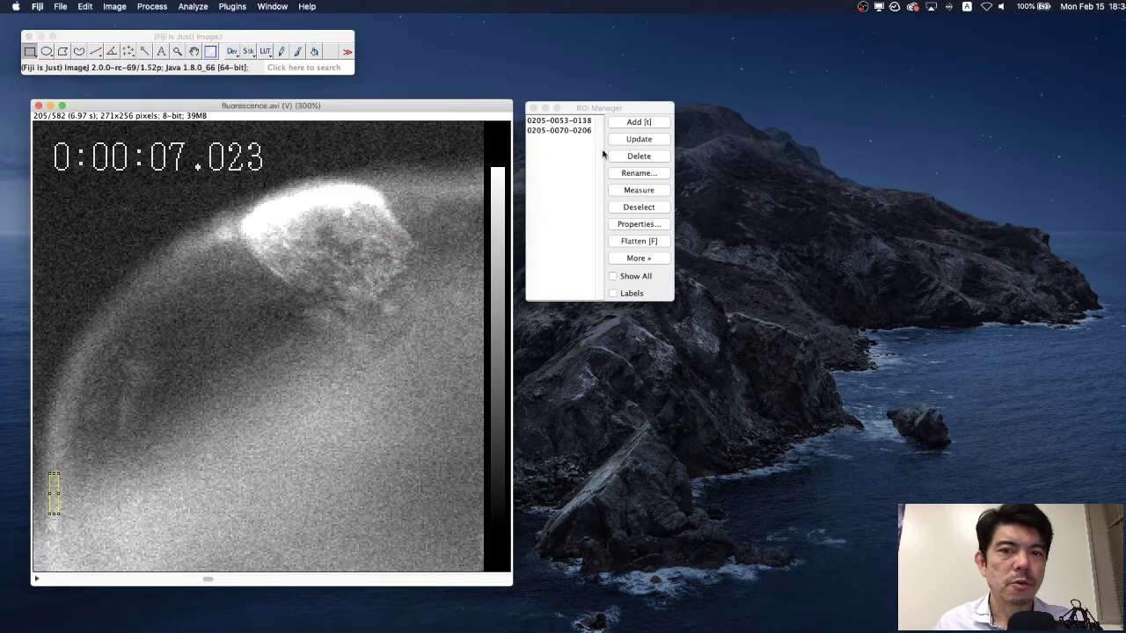
{"action": "left_click", "coordinate": [639, 122]}
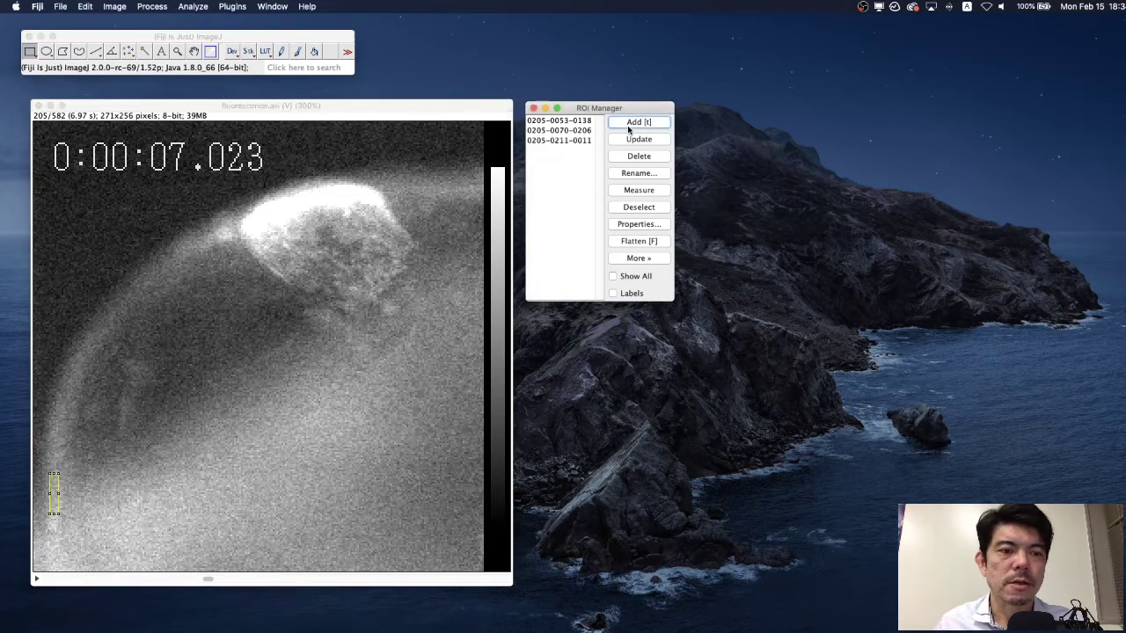
{"action": "left_click", "coordinate": [378, 110]}
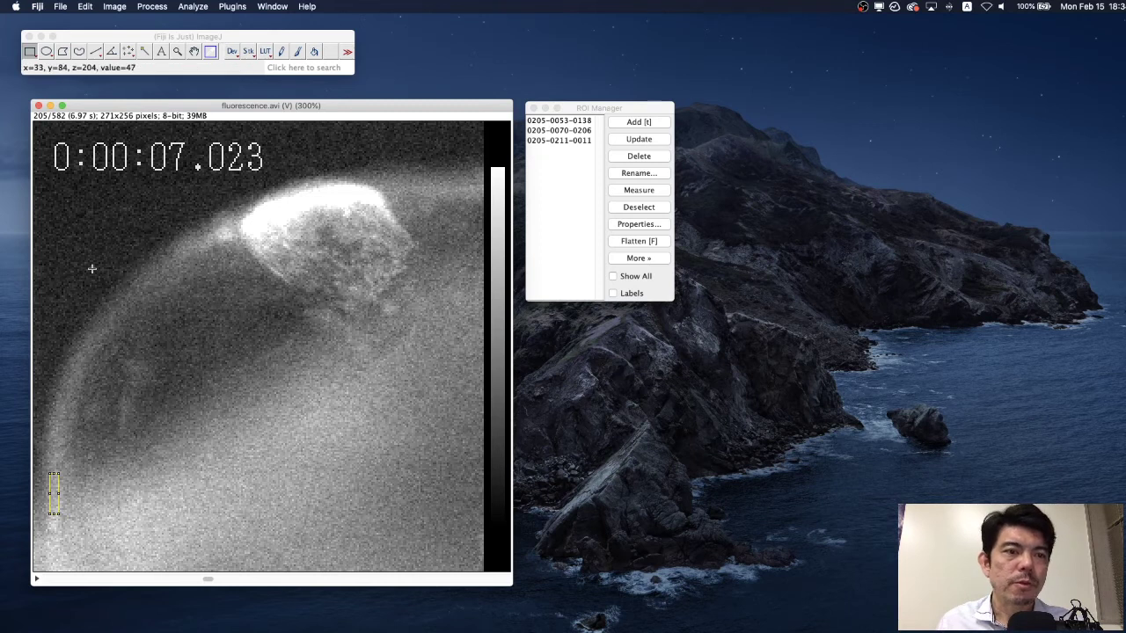
{"action": "left_click_drag", "start_coordinate": [93, 210], "coordinate": [129, 244]}
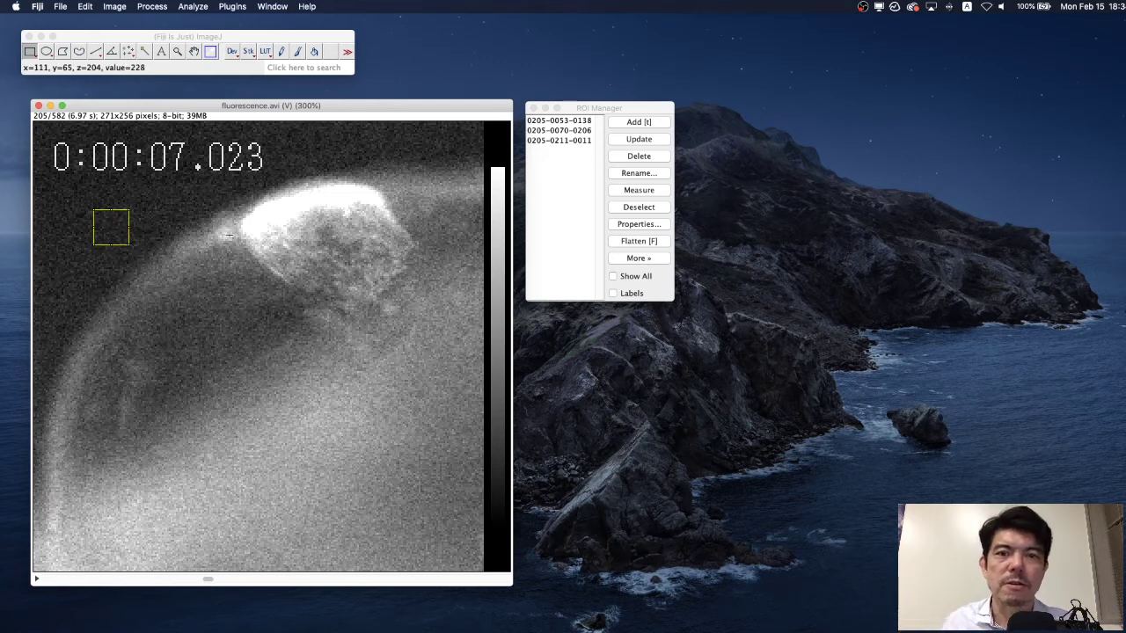
{"action": "left_click", "coordinate": [630, 117]}
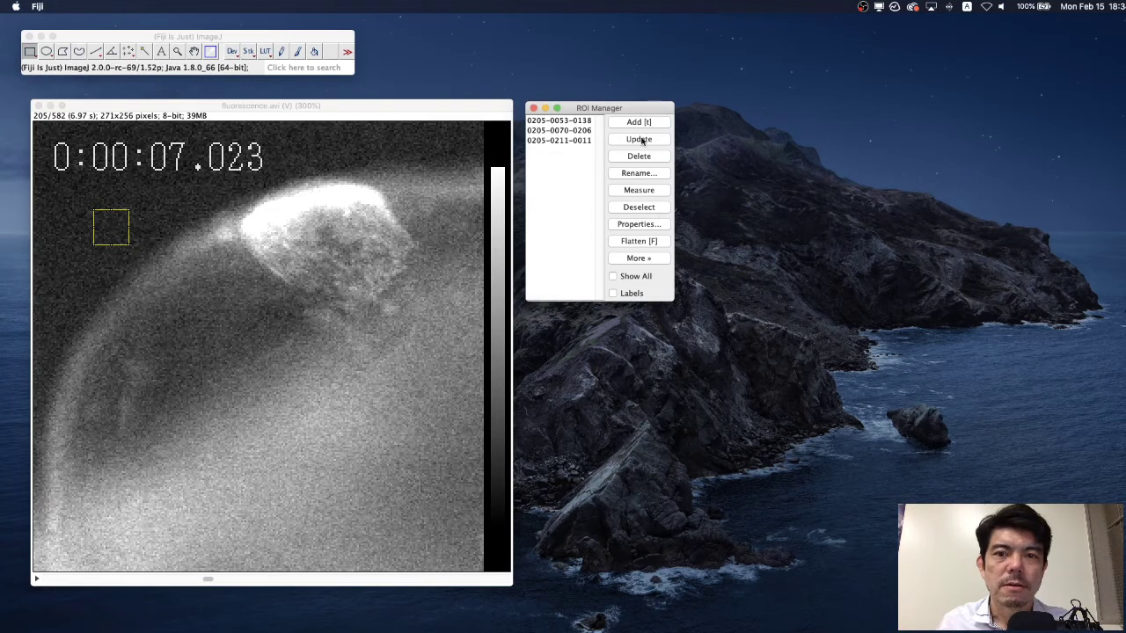
{"action": "left_click", "coordinate": [638, 122]}
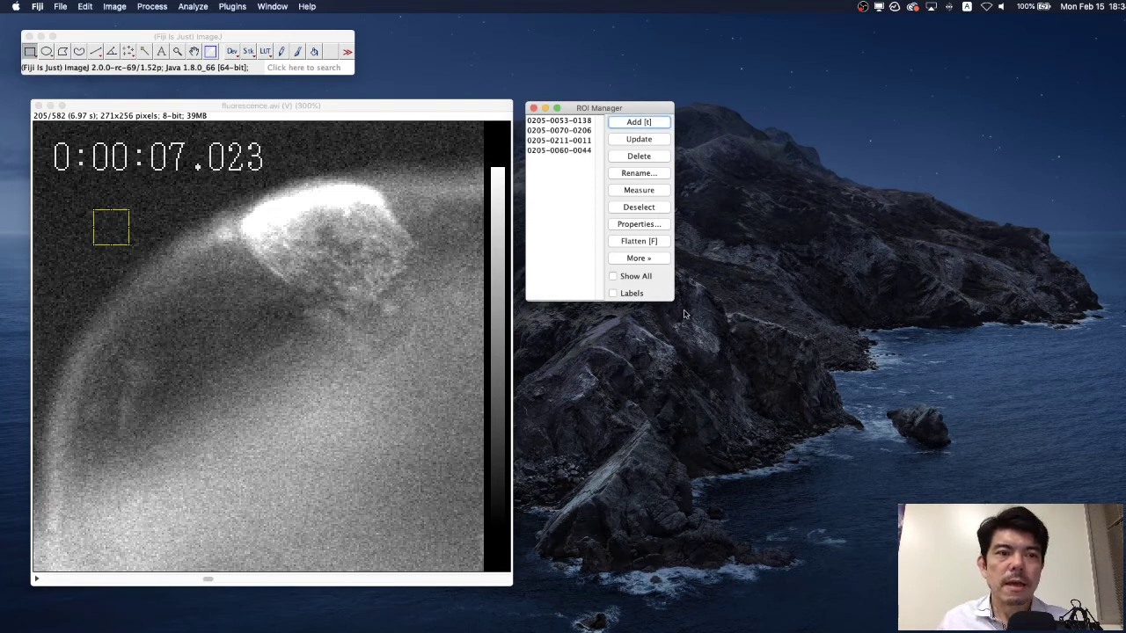
- Show all saved regions on the image with number labels
{"action": "left_click", "coordinate": [613, 277]}
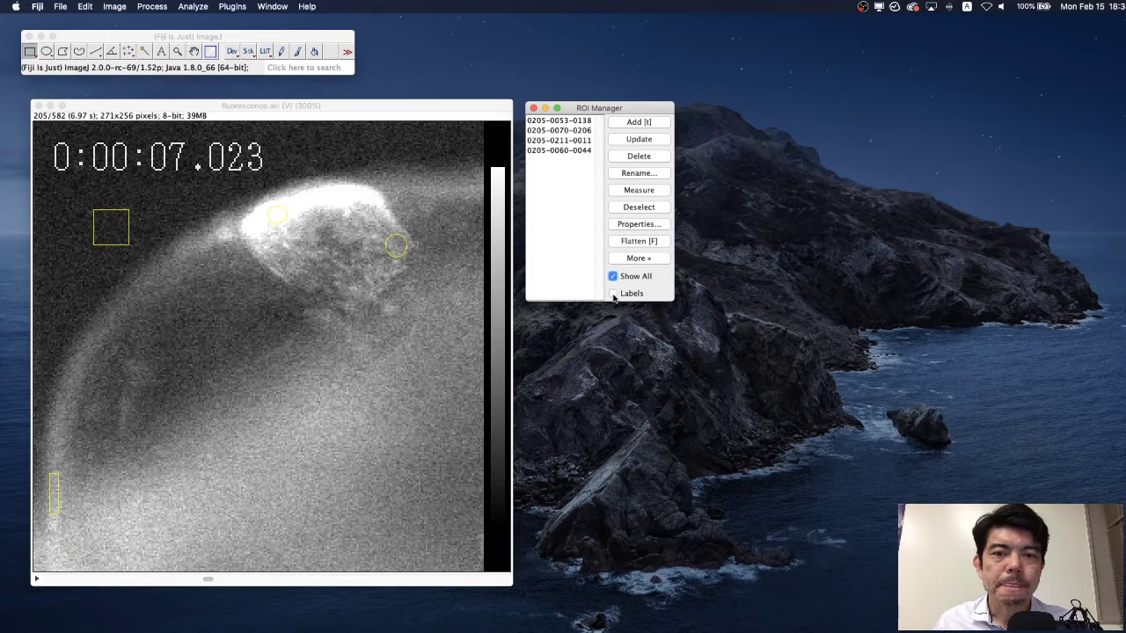
{"action": "left_click", "coordinate": [613, 293]}
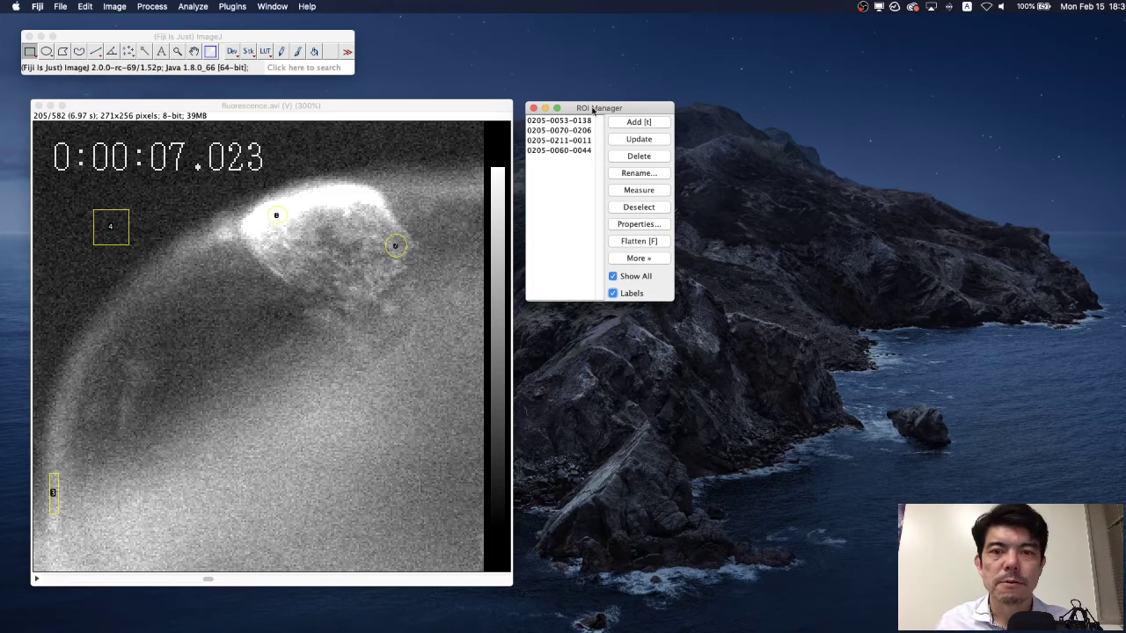
{"action": "left_click", "coordinate": [638, 257]}
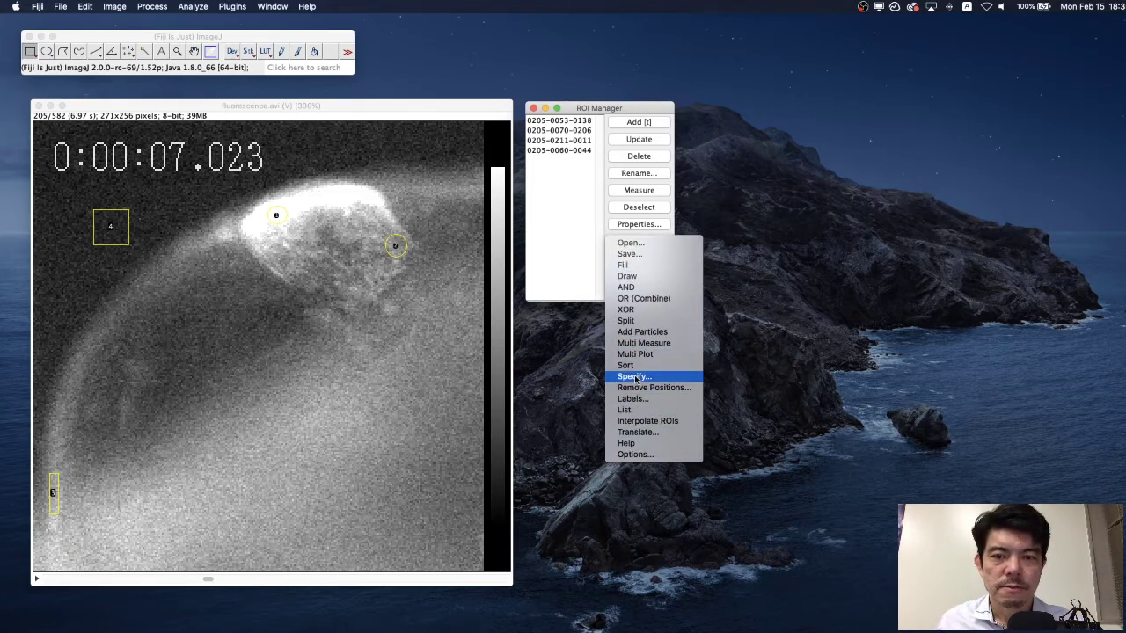
- Save the ROI set as RoiSet.zip, replacing the existing file
{"action": "left_click", "coordinate": [630, 253]}
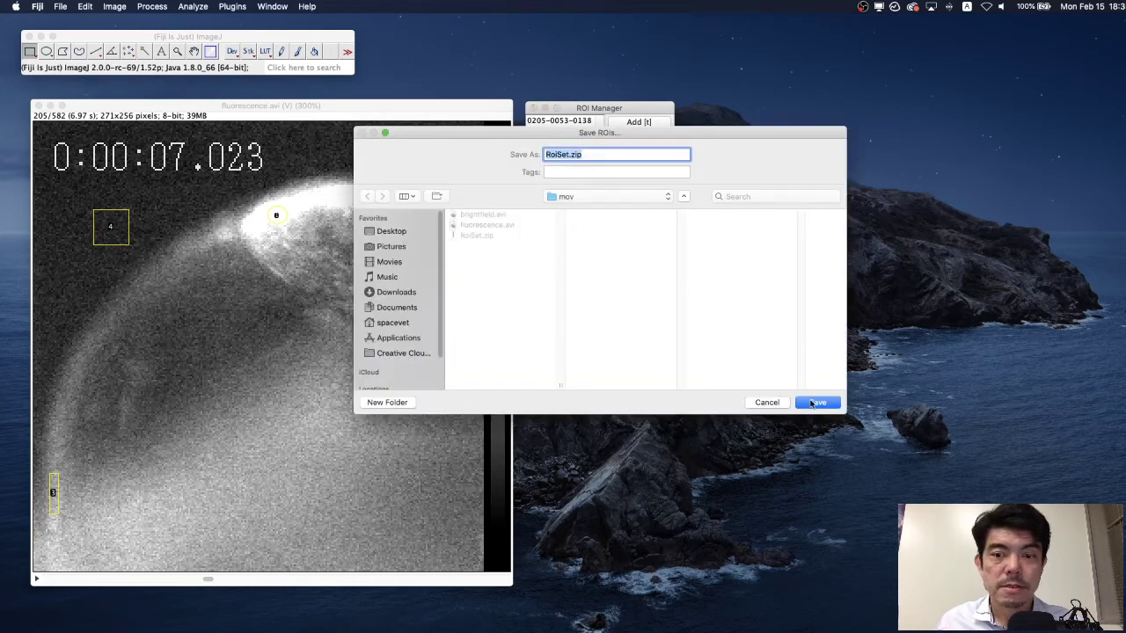
{"action": "left_click", "coordinate": [811, 403]}
{"action": "left_click", "coordinate": [685, 209]}
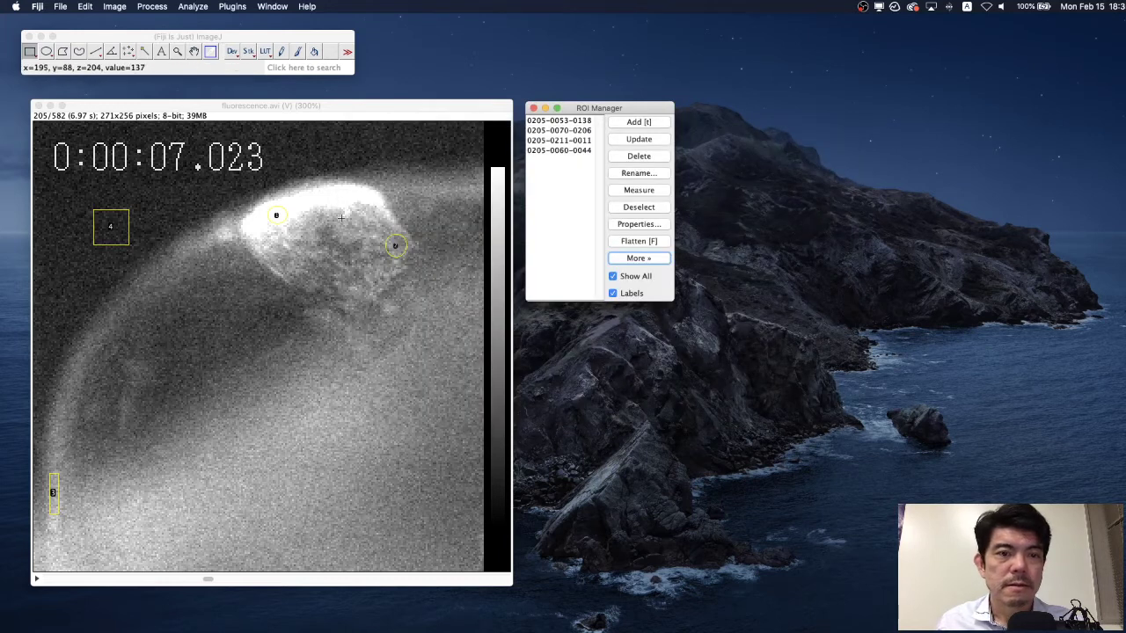
- Select the first region in the ROI Manager list
{"action": "left_click", "coordinate": [346, 106]}
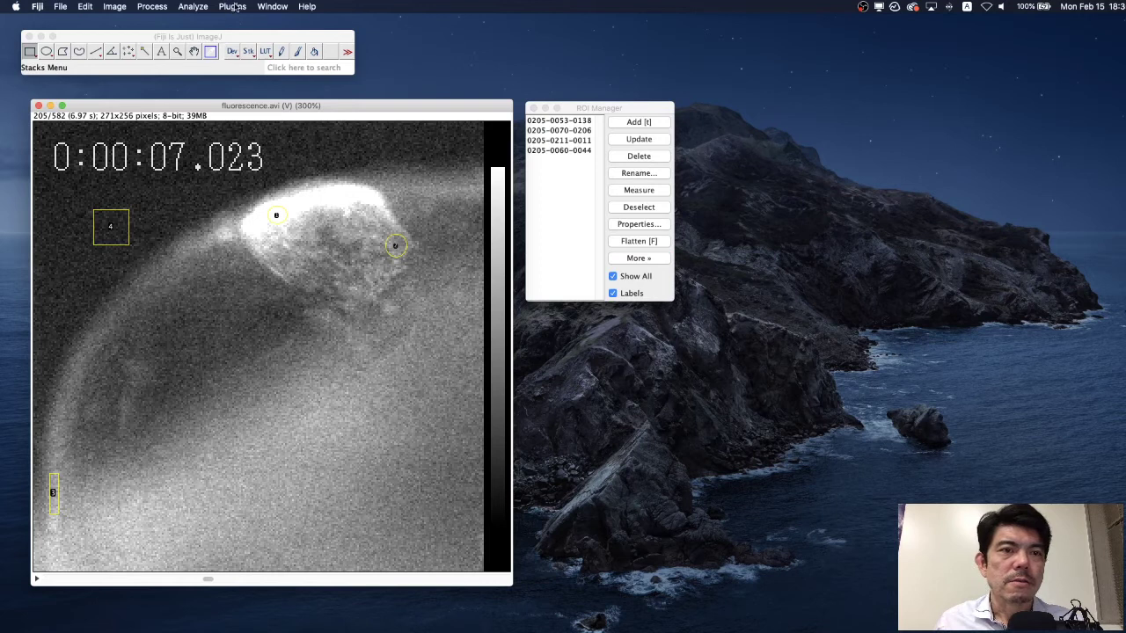
{"action": "left_click", "coordinate": [556, 121]}
{"action": "left_click", "coordinate": [556, 122]}
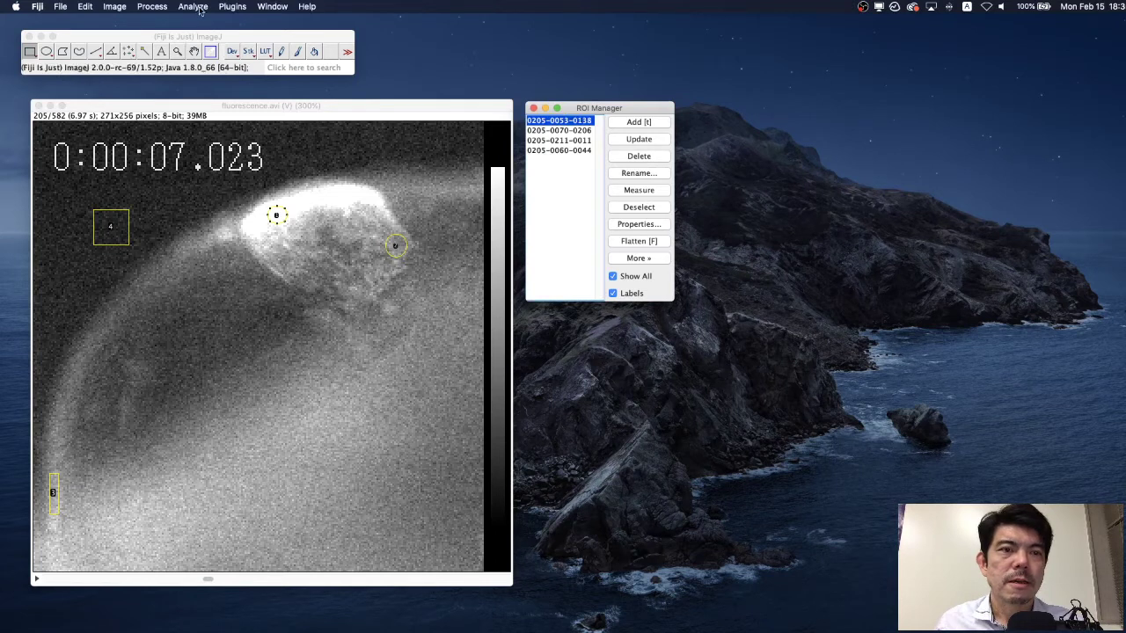
{"action": "left_click", "coordinate": [230, 7]}
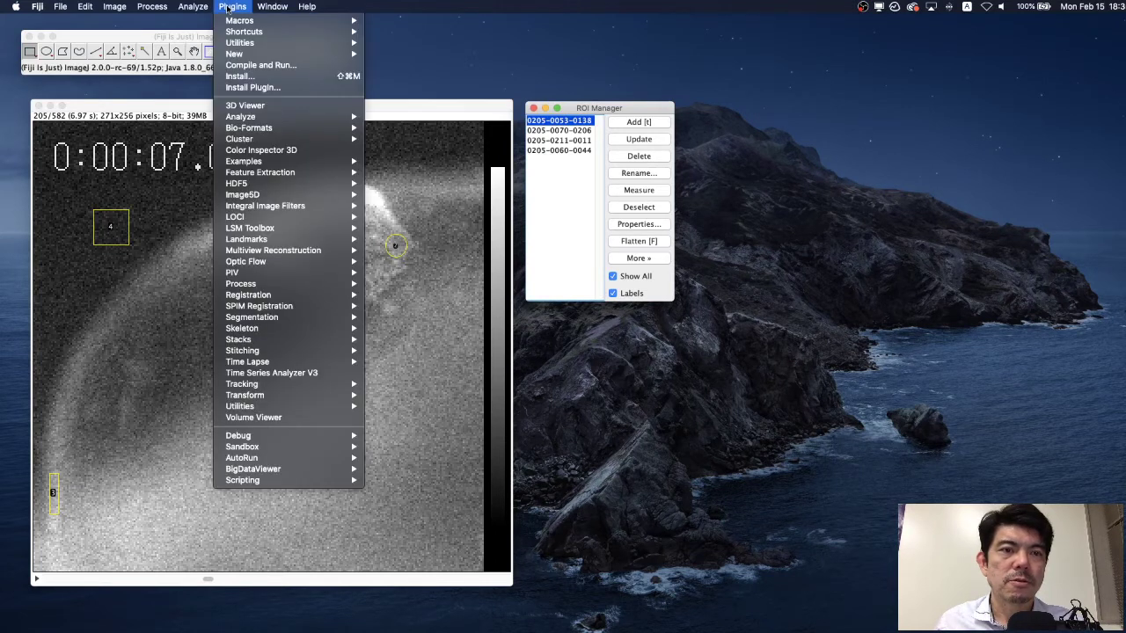
{"action": "left_click", "coordinate": [302, 375]}
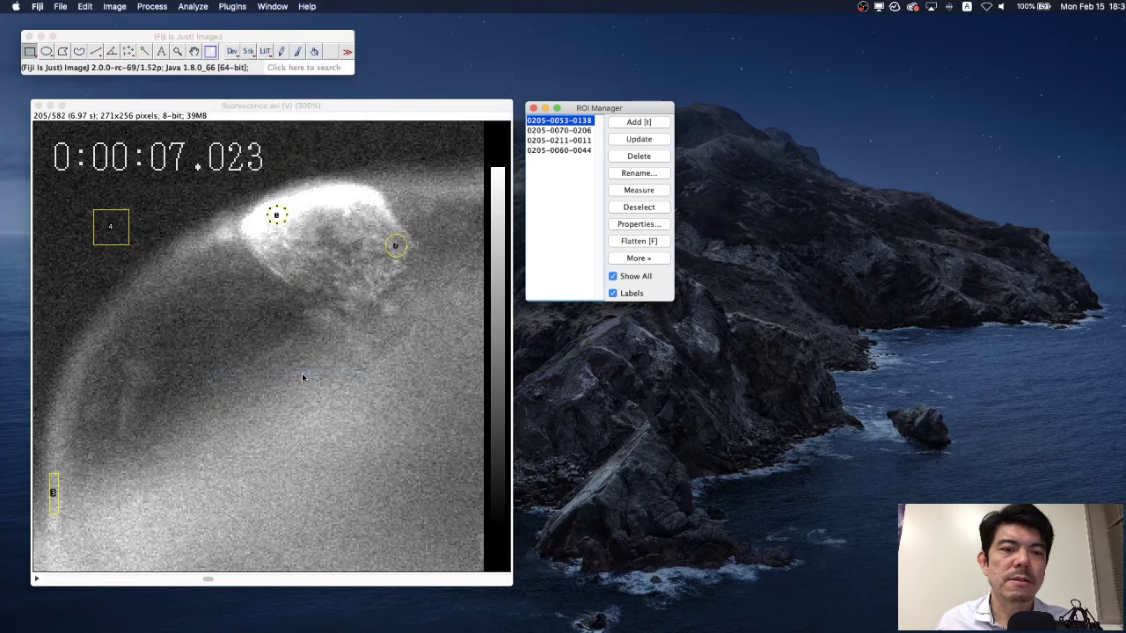
{"action": "left_click_drag", "start_coordinate": [58, 28], "coordinate": [575, 318]}
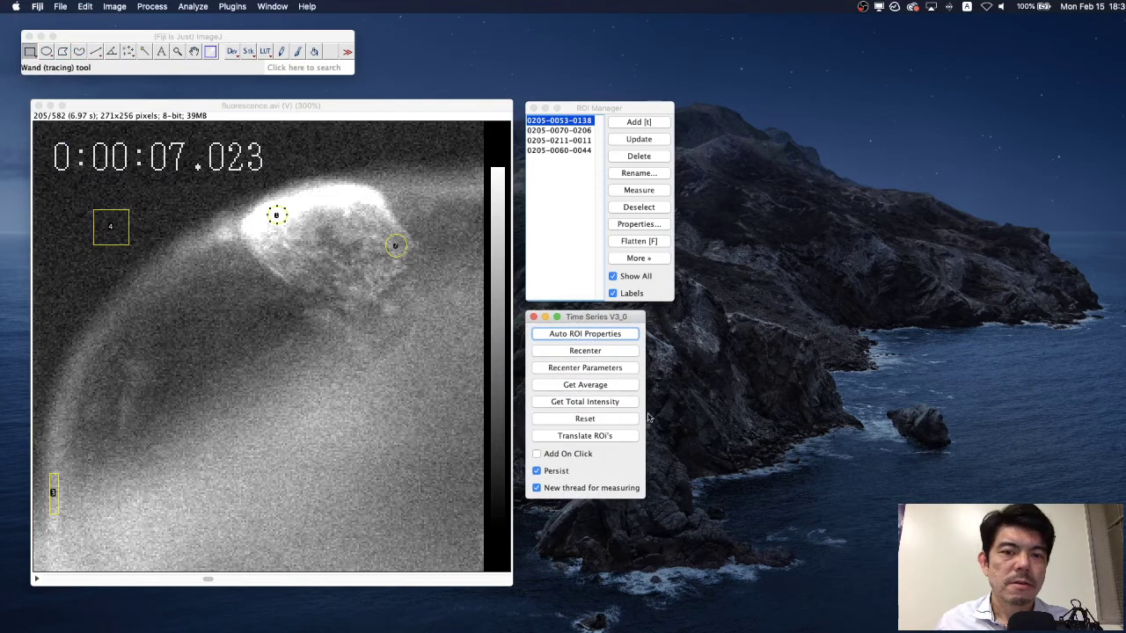
{"action": "left_click", "coordinate": [591, 387]}
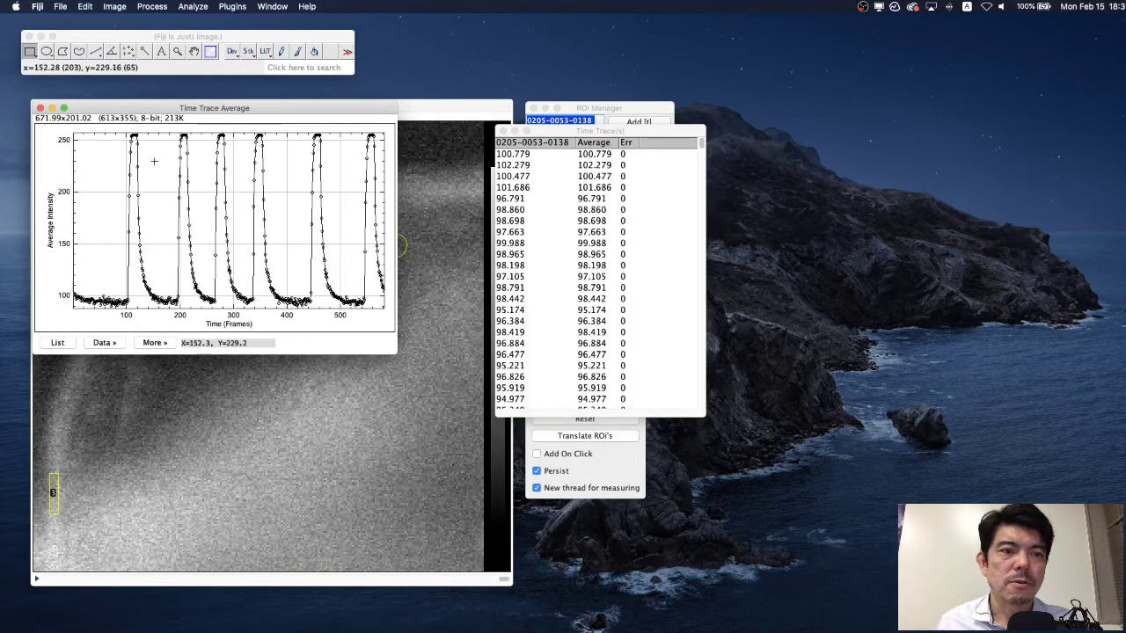
{"action": "left_click_drag", "start_coordinate": [216, 115], "coordinate": [321, 430]}
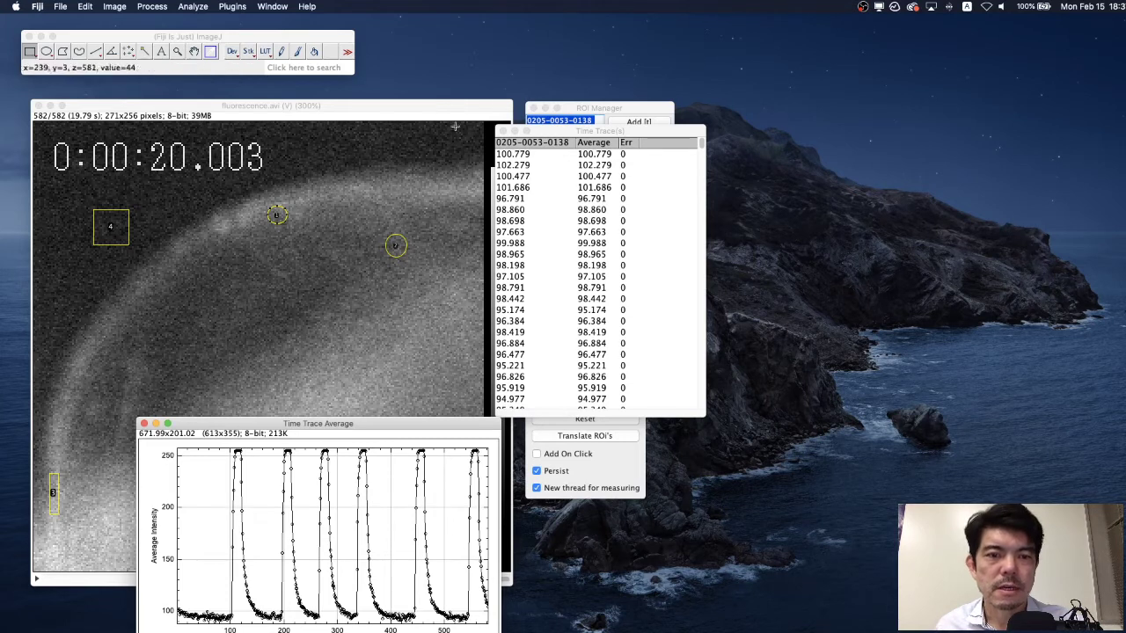
{"action": "mouse_move", "coordinate": [601, 134]}
{"action": "left_mouse_down"}
{"action": "mouse_move", "coordinate": [697, 268]}
{"action": "mouse_move", "coordinate": [726, 356]}
{"action": "left_mouse_up"}
{"action": "left_click", "coordinate": [587, 109]}
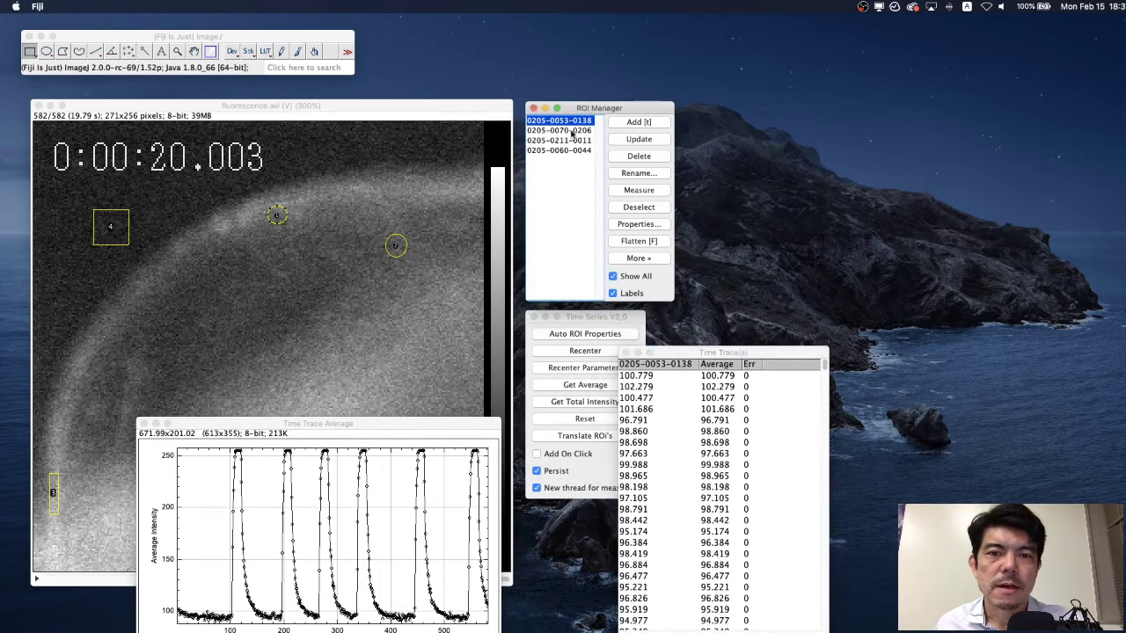
{"action": "left_click", "coordinate": [571, 130]}
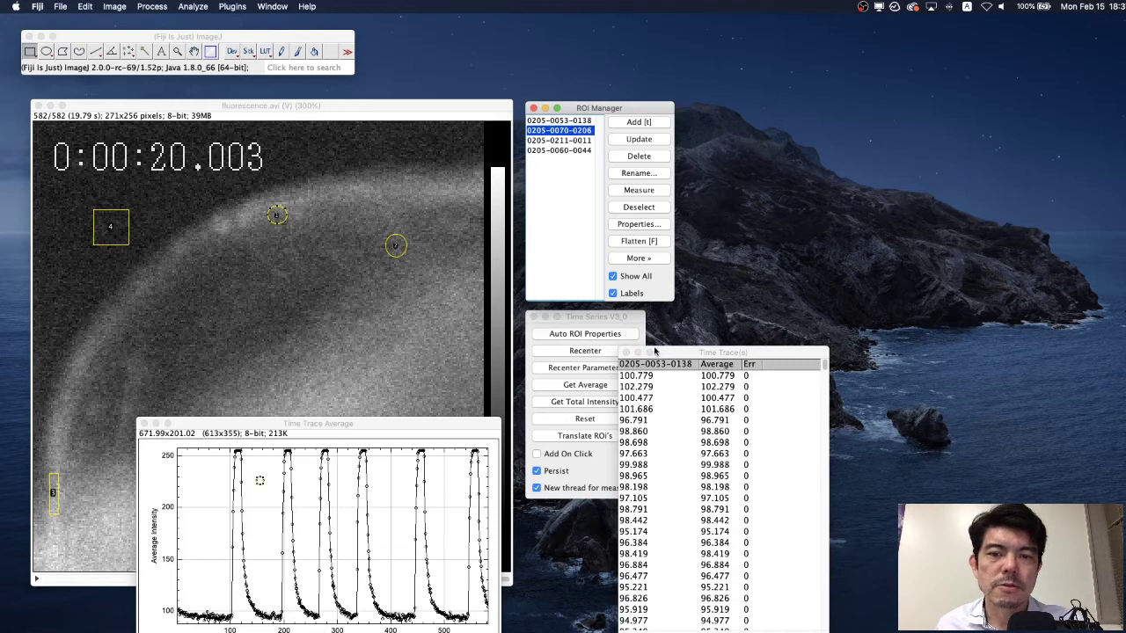
{"action": "left_click_drag", "start_coordinate": [655, 352], "coordinate": [689, 319]}
{"action": "left_click", "coordinate": [583, 315]}
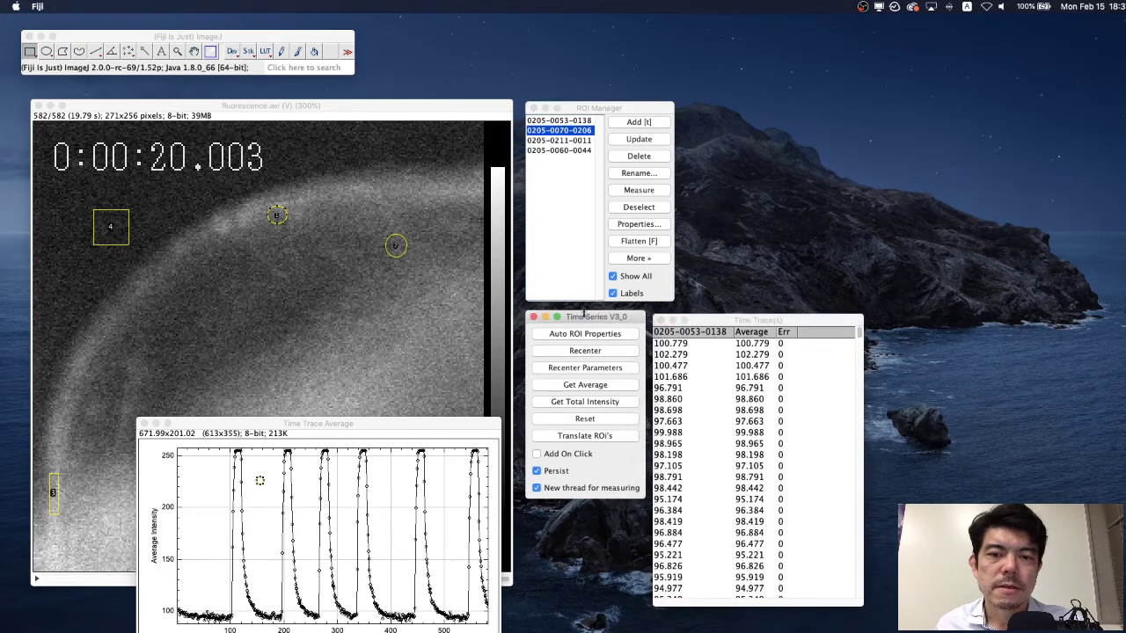
{"action": "left_click", "coordinate": [586, 386]}
{"action": "left_click", "coordinate": [586, 386]}
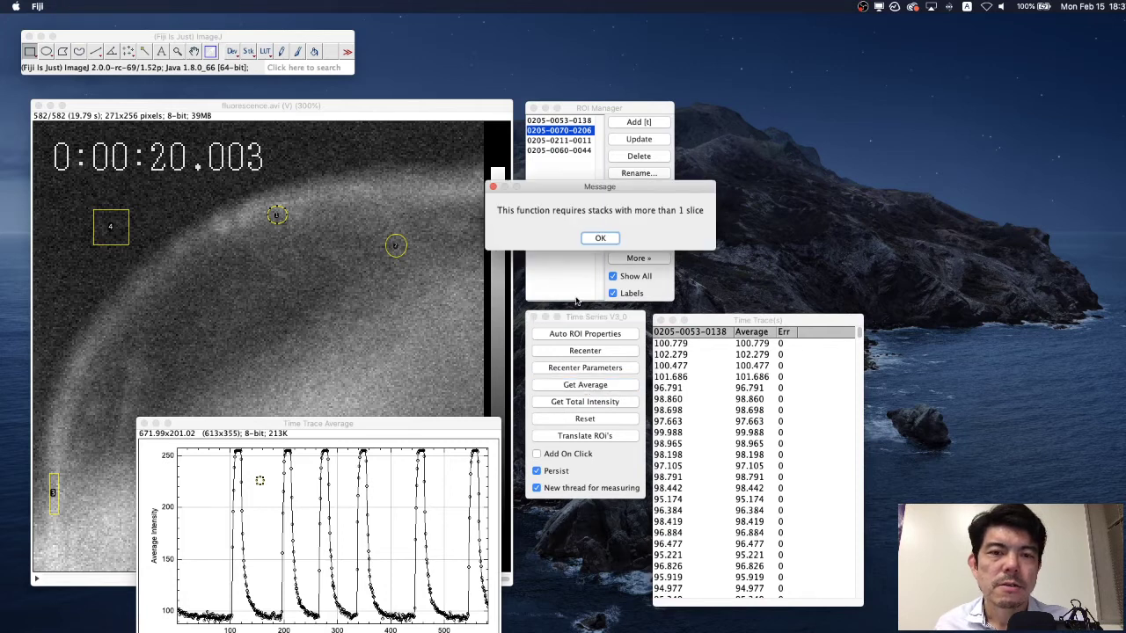
{"action": "left_click", "coordinate": [600, 240]}
- With the movie active, get the second ROI's average trace and arrange its plot beside the first
{"action": "left_click", "coordinate": [364, 433]}
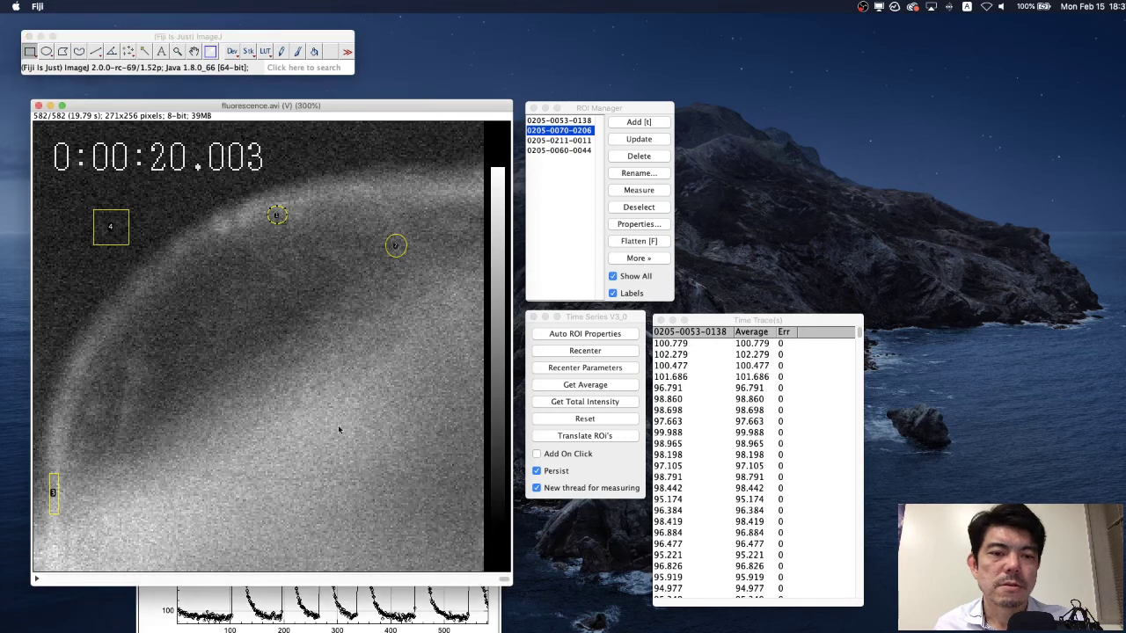
{"action": "left_click", "coordinate": [581, 322]}
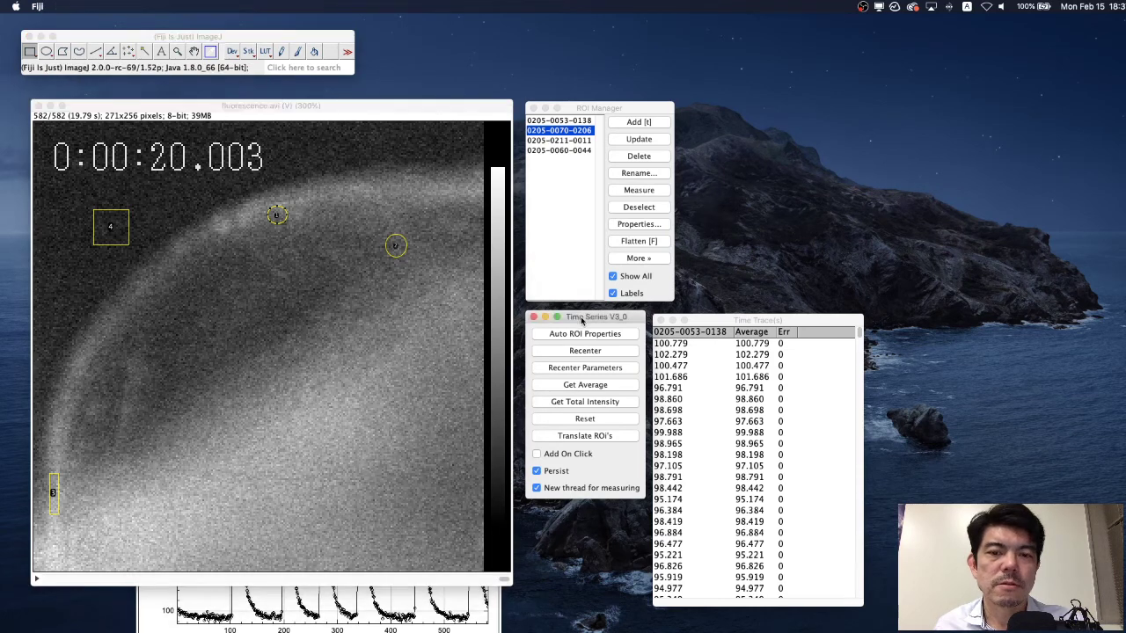
{"action": "left_click", "coordinate": [587, 387]}
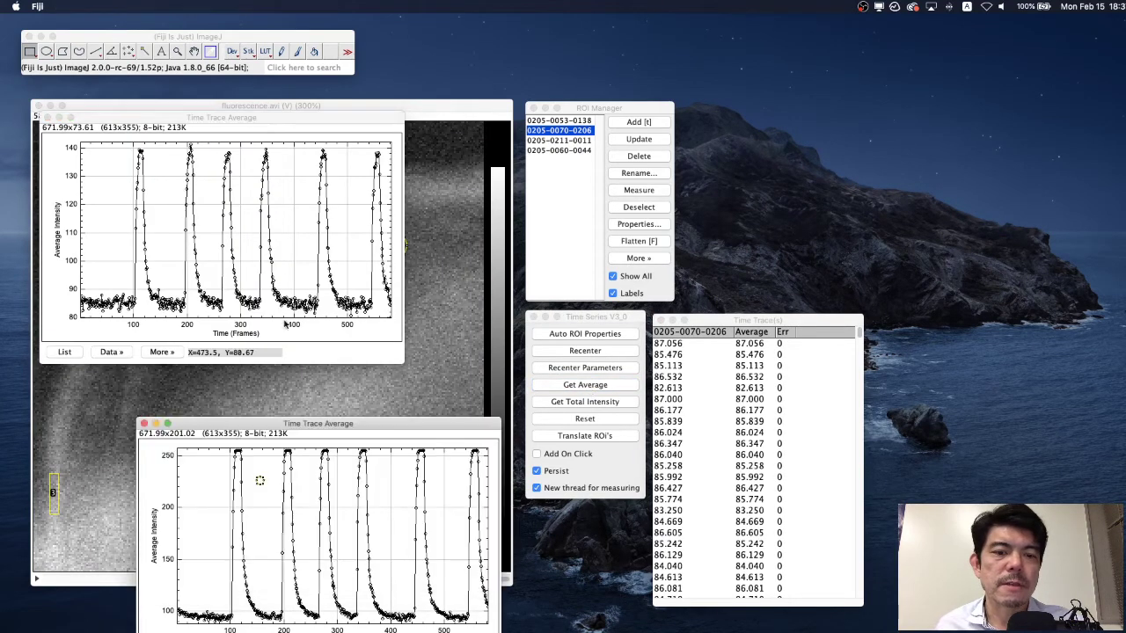
{"action": "mouse_move", "coordinate": [281, 120]}
{"action": "left_mouse_down"}
{"action": "mouse_move", "coordinate": [339, 226]}
{"action": "mouse_move", "coordinate": [393, 444]}
{"action": "mouse_move", "coordinate": [381, 423]}
{"action": "left_mouse_up"}
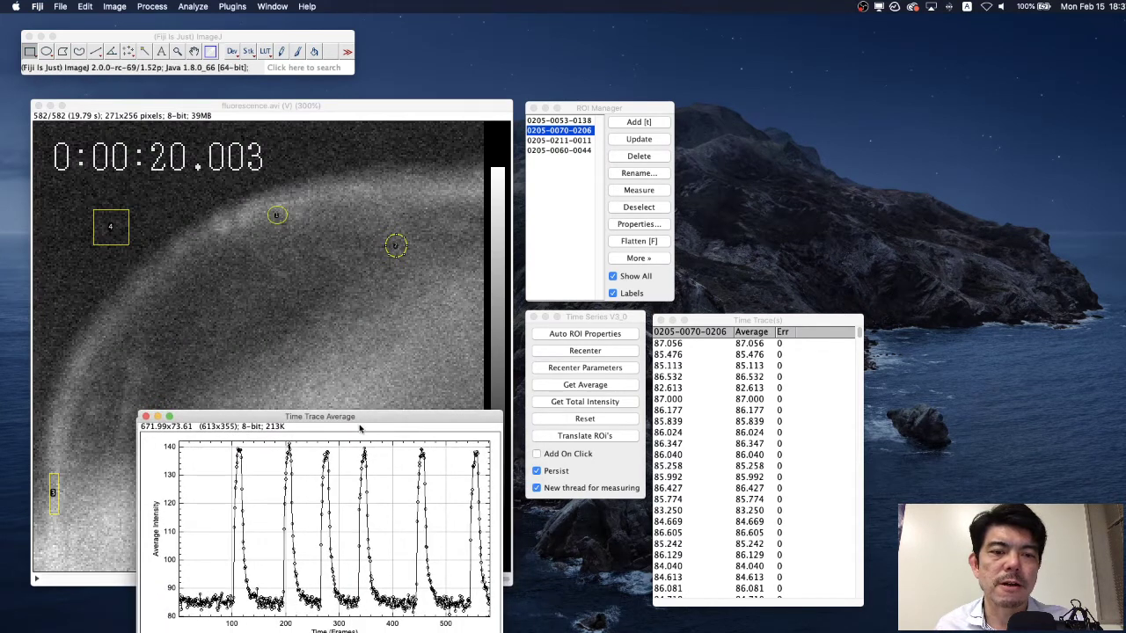
{"action": "left_click_drag", "start_coordinate": [361, 424], "coordinate": [365, 456]}
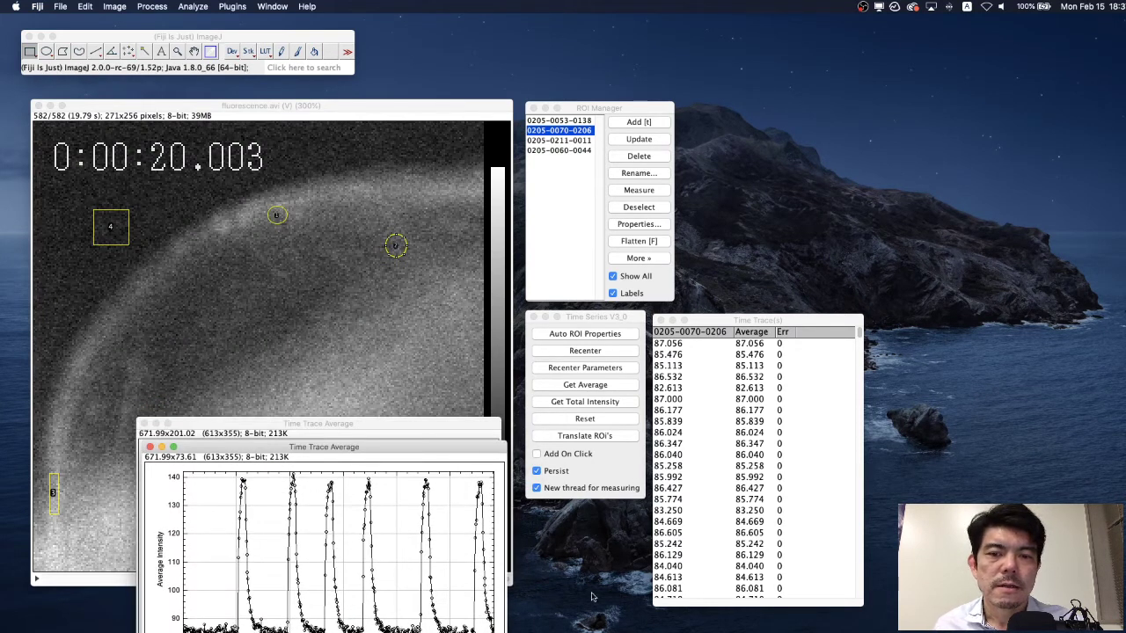
{"action": "mouse_move", "coordinate": [772, 324]}
{"action": "left_mouse_down"}
{"action": "mouse_move", "coordinate": [848, 324]}
{"action": "mouse_move", "coordinate": [776, 320]}
{"action": "left_mouse_up"}
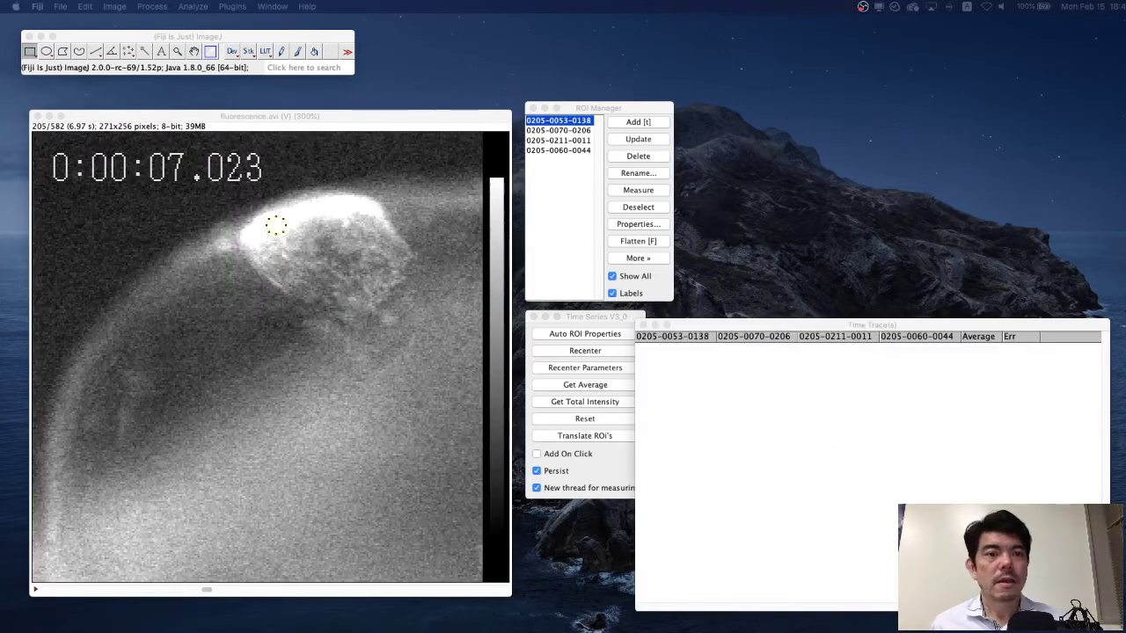
- Select all four ROIs in ROI Manager and run Get Average to fill the Time Trace(s) table
{"action": "left_click", "coordinate": [472, 132]}
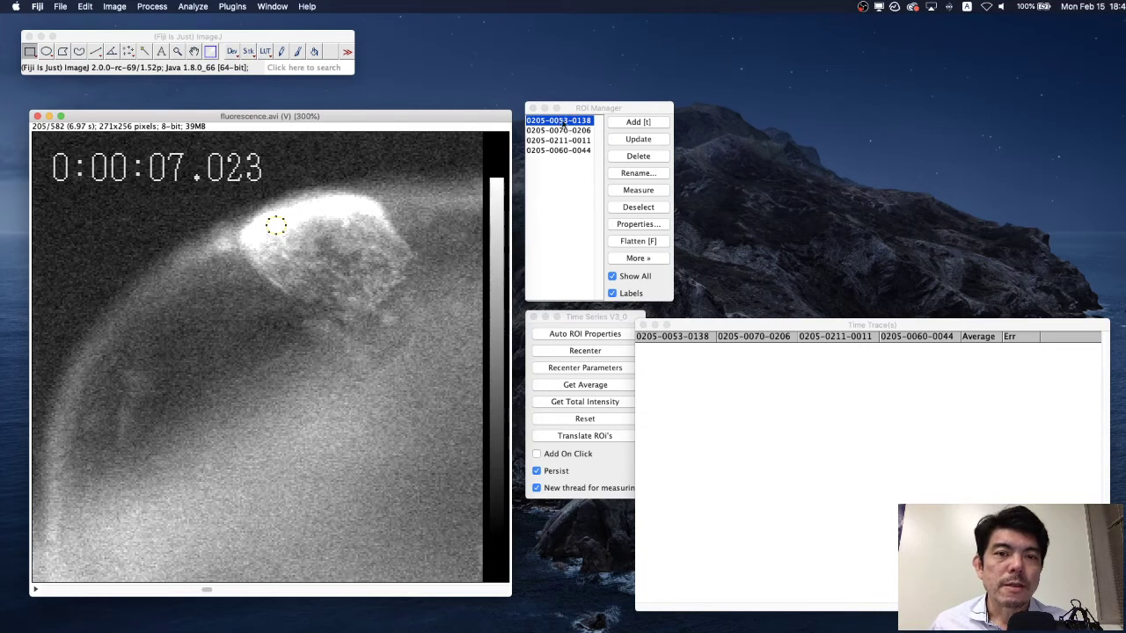
{"action": "left_click_drag", "start_coordinate": [570, 107], "coordinate": [569, 117]}
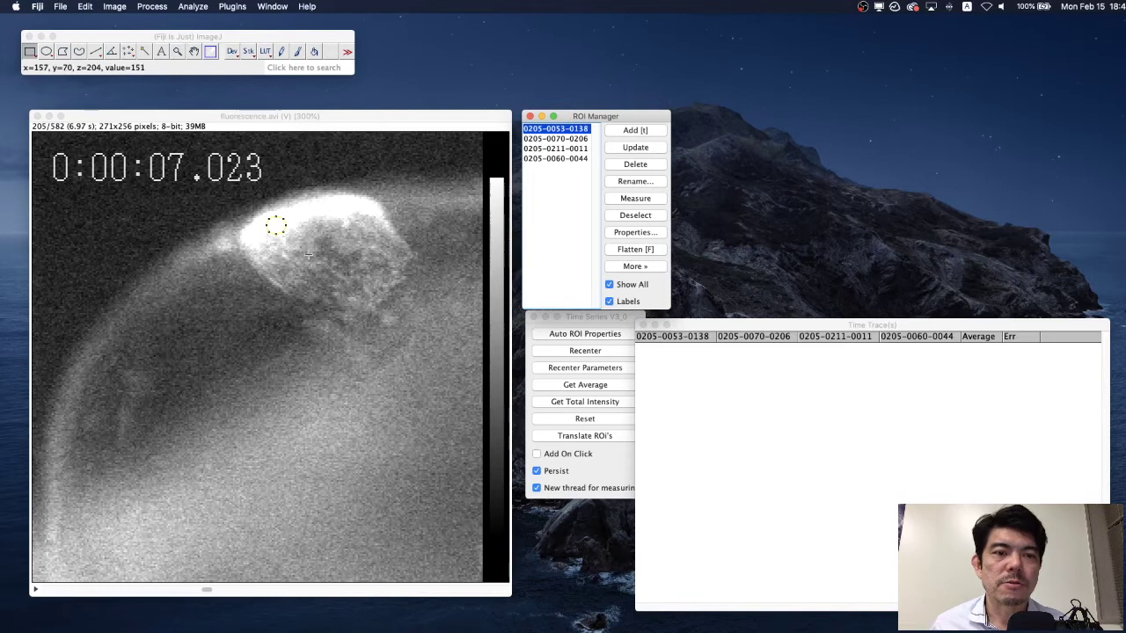
{"action": "left_click_drag", "start_coordinate": [309, 118], "coordinate": [305, 114]}
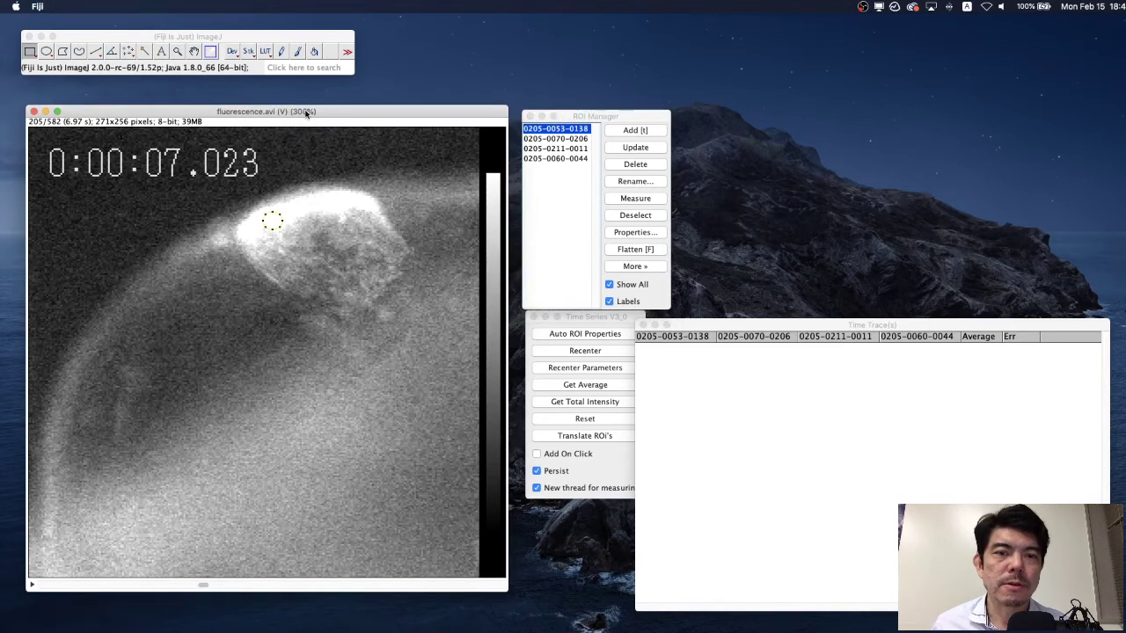
{"action": "left_click", "coordinate": [580, 118]}
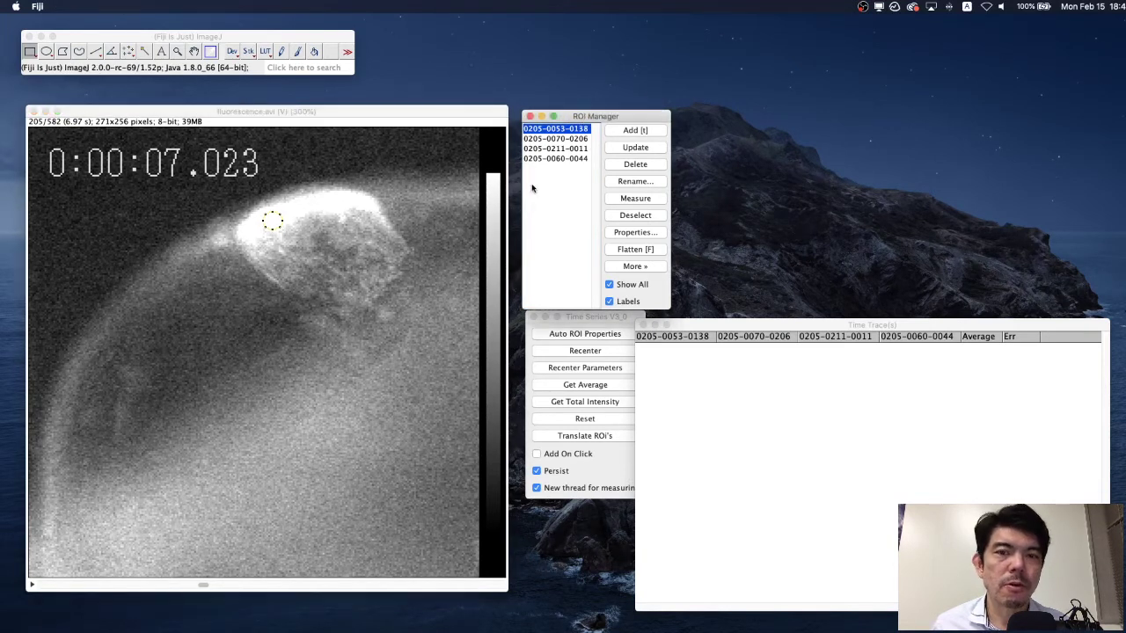
{"action": "left_click", "coordinate": [551, 160], "text": "shift"}
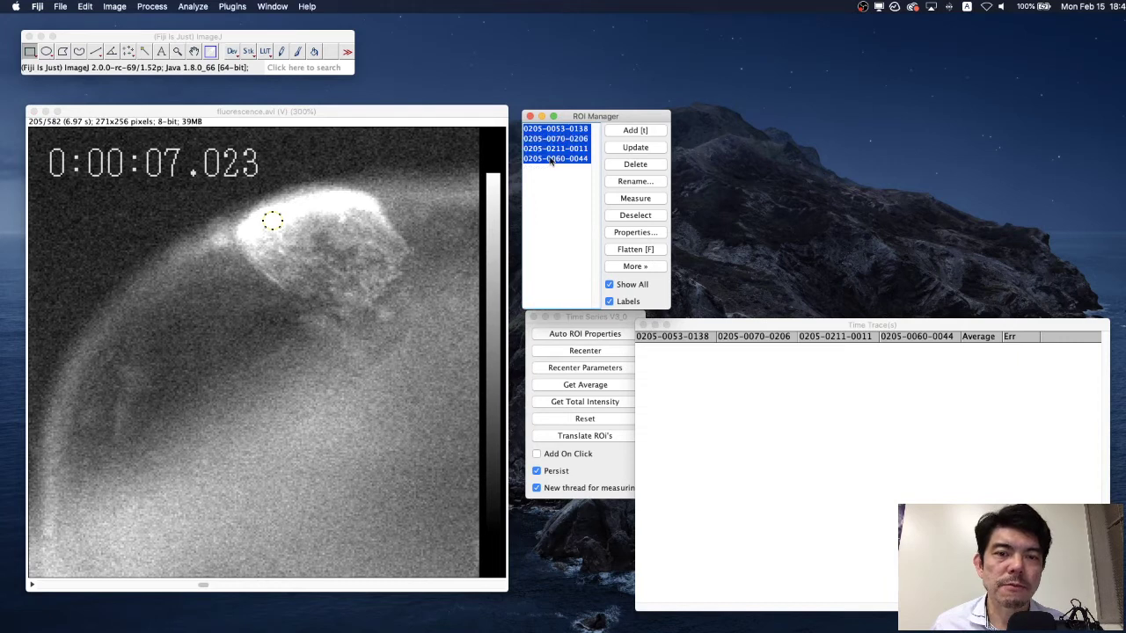
{"action": "left_click", "coordinate": [578, 319]}
{"action": "left_click", "coordinate": [569, 386]}
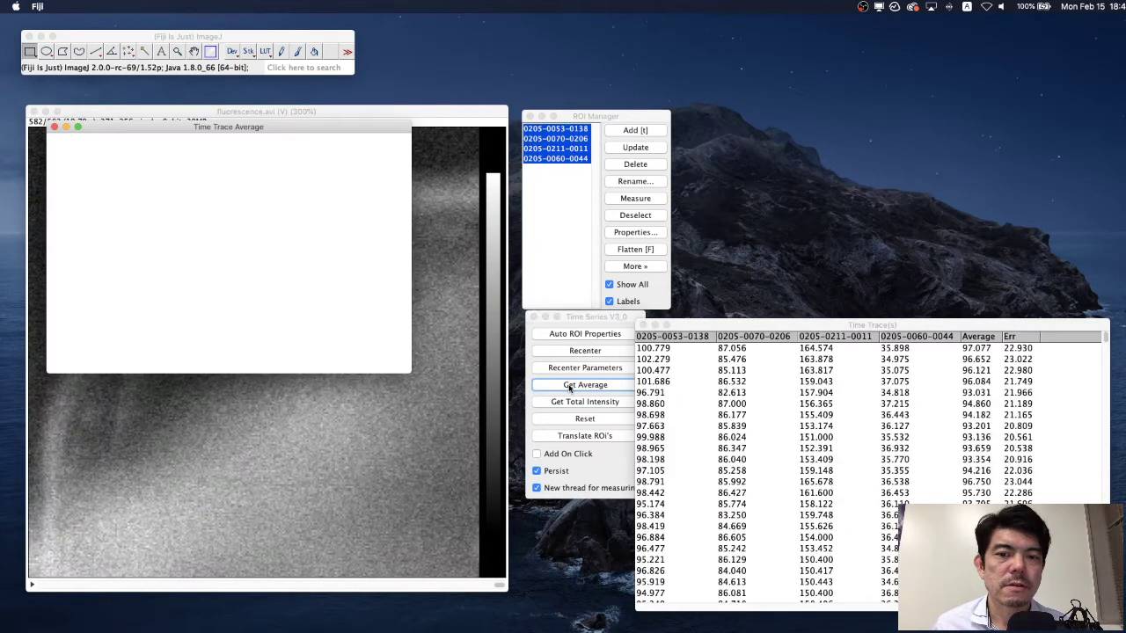
{"action": "left_click_drag", "start_coordinate": [754, 329], "coordinate": [642, 324]}
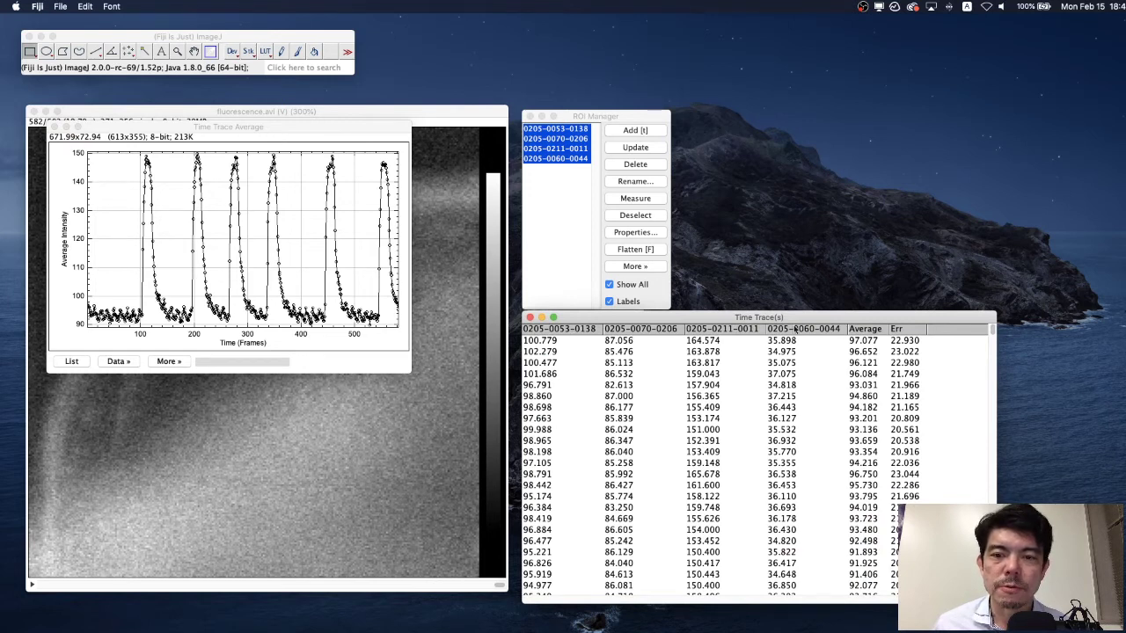
- Select all rows of the Time Trace(s) table with Cmd+A and copy them
{"action": "left_click_drag", "start_coordinate": [638, 317], "coordinate": [634, 267]}
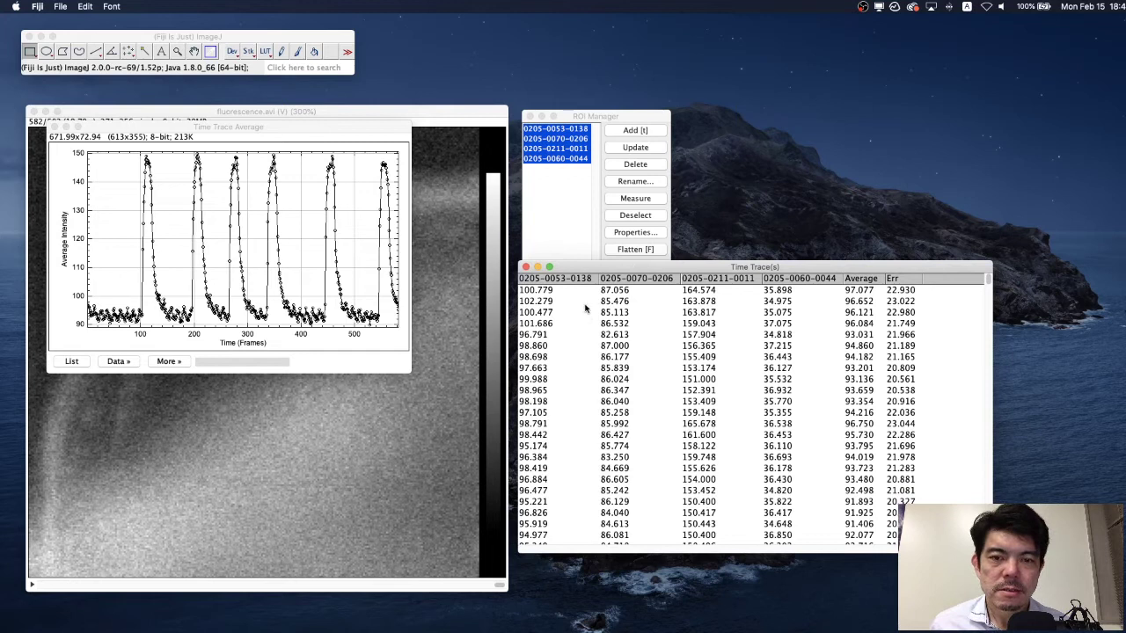
{"action": "right_click", "coordinate": [582, 315]}
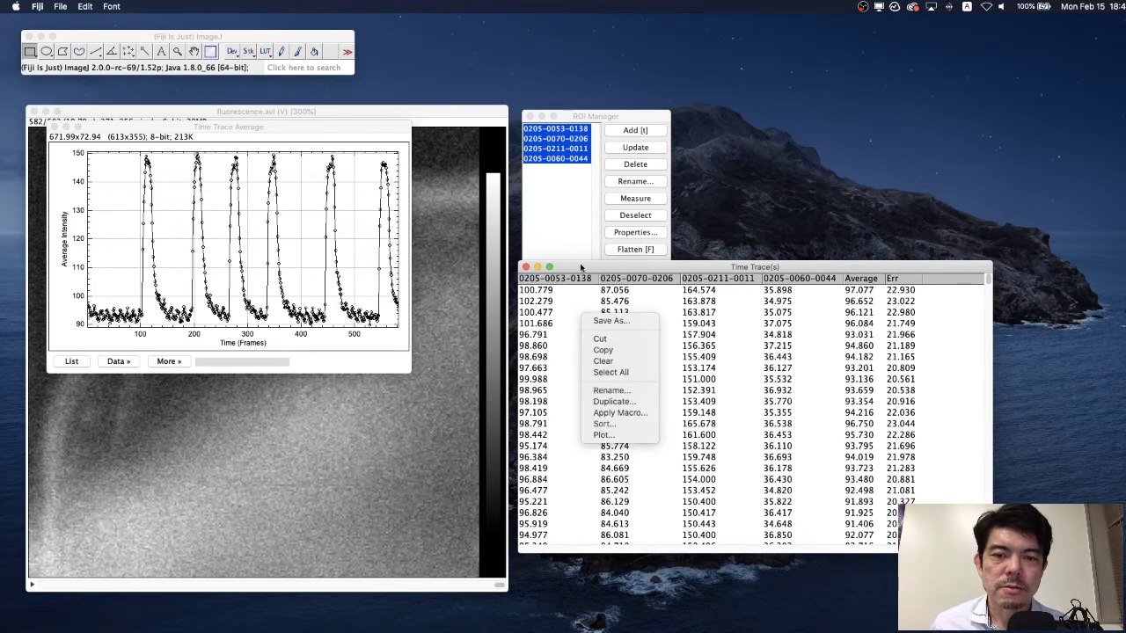
{"action": "left_click", "coordinate": [584, 289]}
{"action": "key", "text": "super+a"}
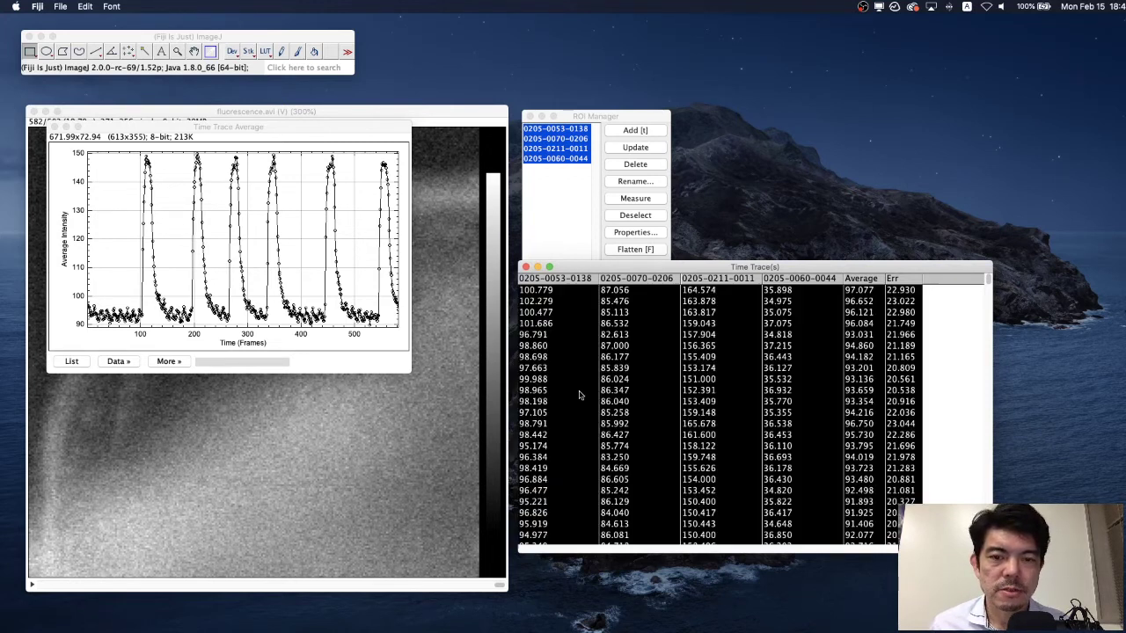
{"action": "right_click", "coordinate": [586, 354]}
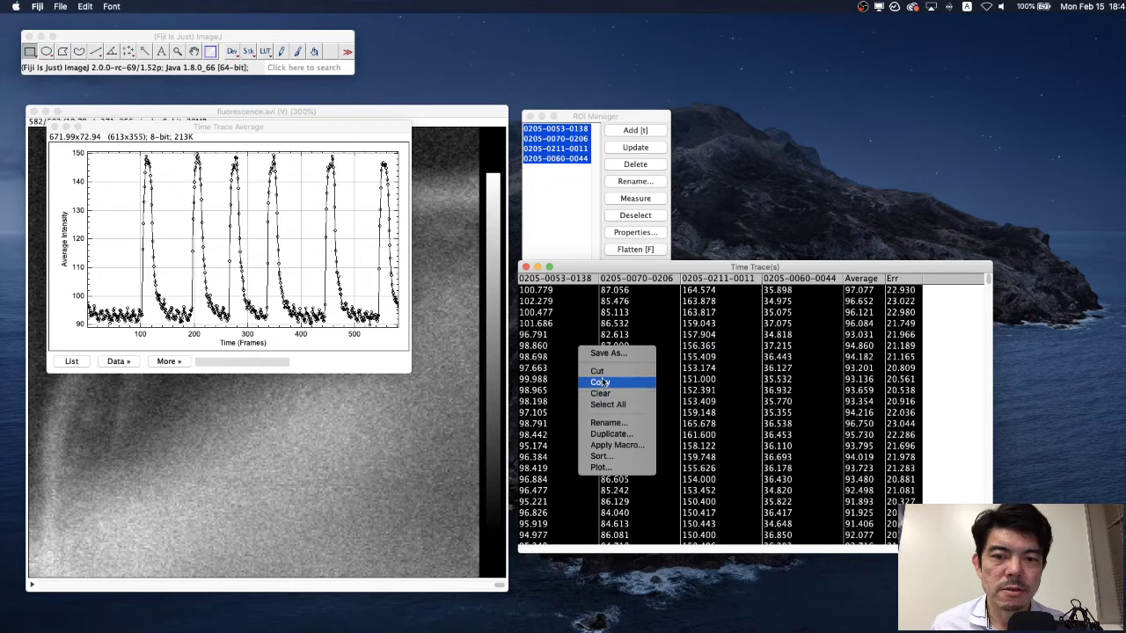
{"action": "left_click", "coordinate": [600, 382]}
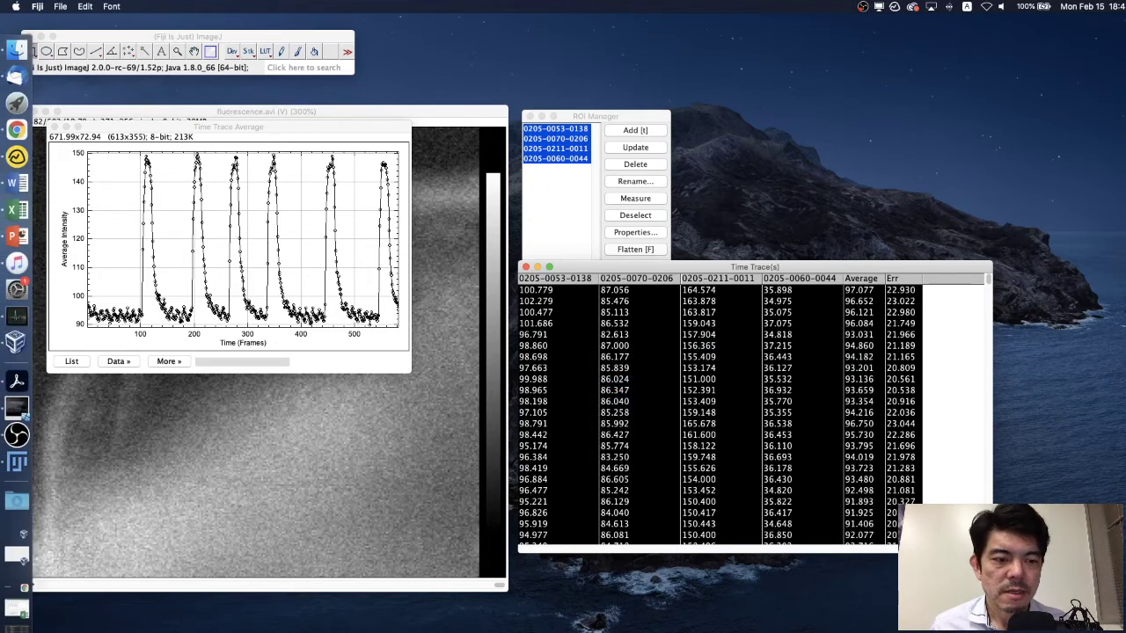
- Paste the copied trace values into Book3's Sheet2 starting at cell B3
{"action": "left_click", "coordinate": [7, 606]}
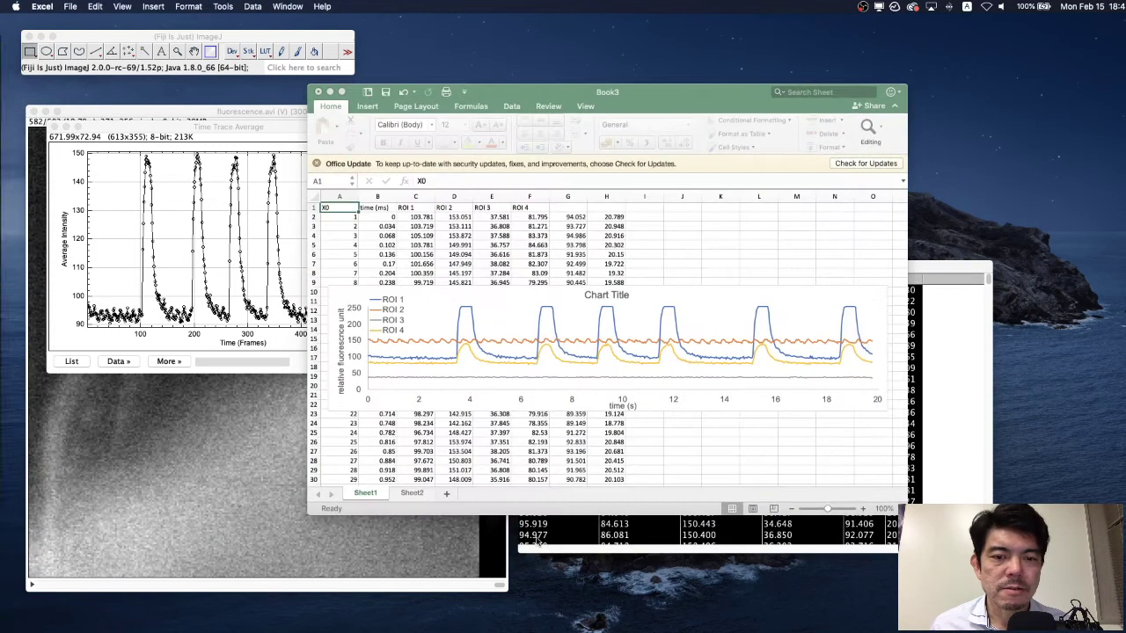
{"action": "left_click", "coordinate": [413, 493]}
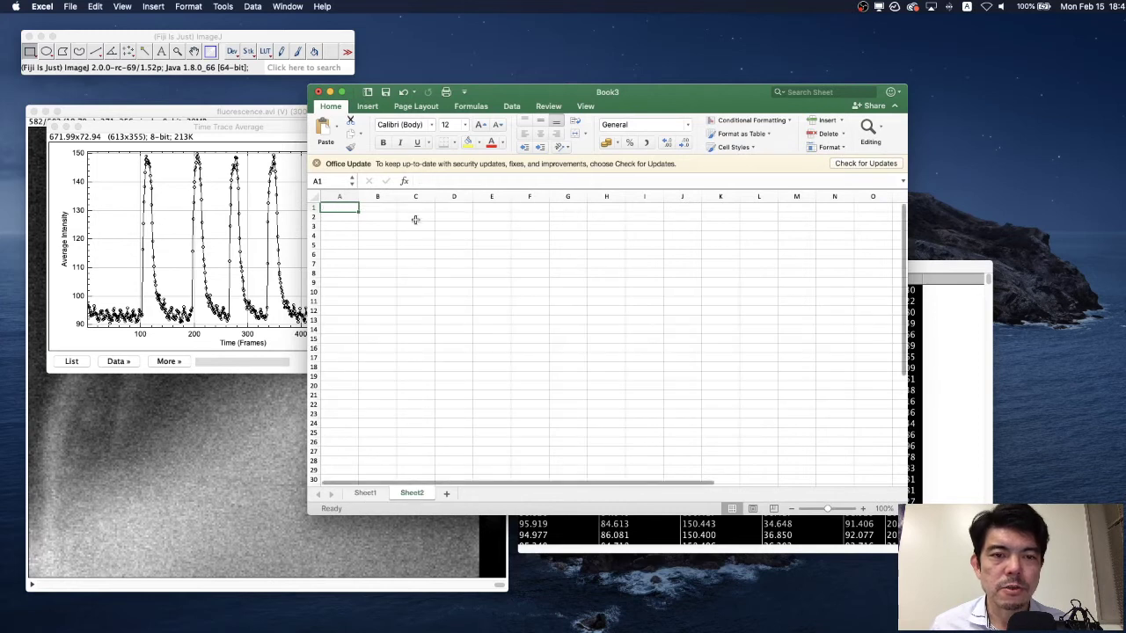
{"action": "left_click", "coordinate": [376, 226]}
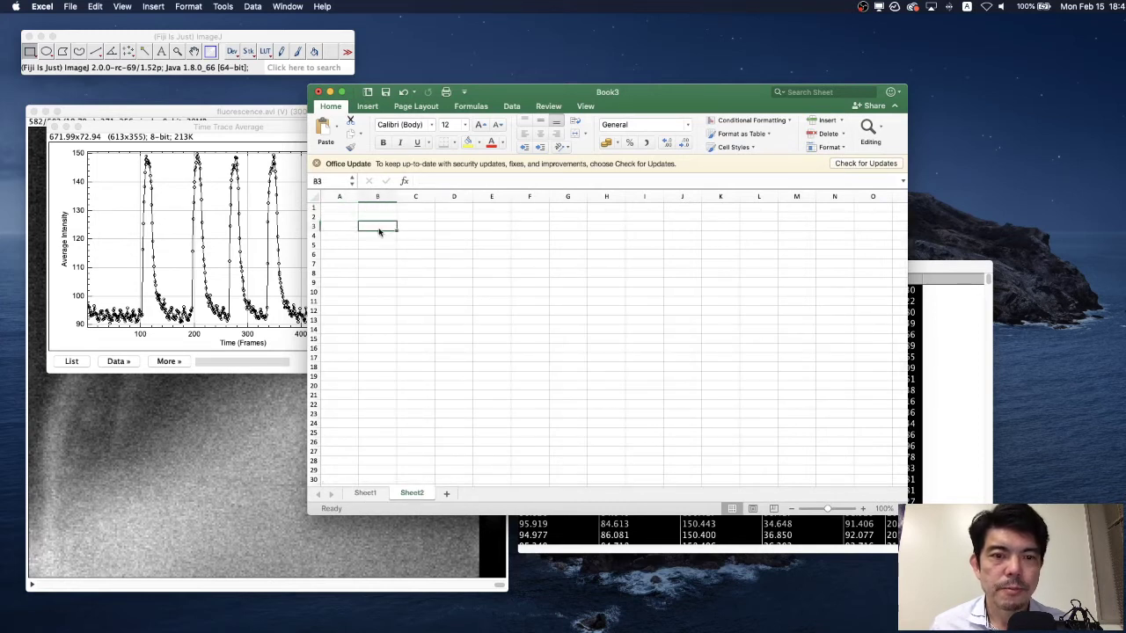
{"action": "right_click", "coordinate": [378, 231]}
{"action": "left_click", "coordinate": [402, 262]}
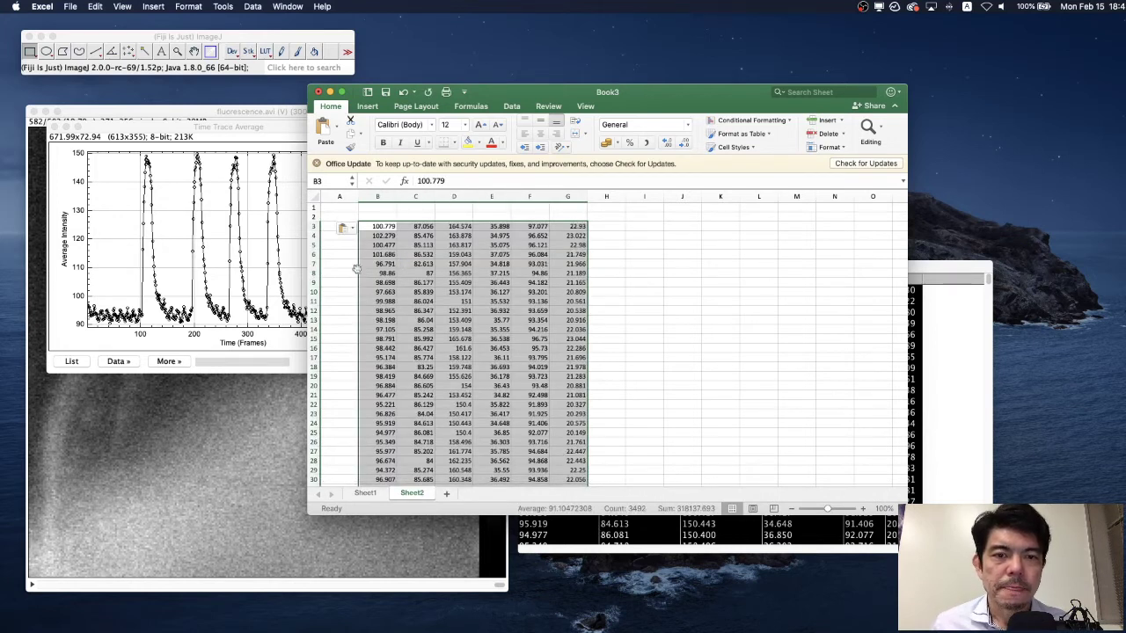
{"action": "left_click", "coordinate": [384, 216]}
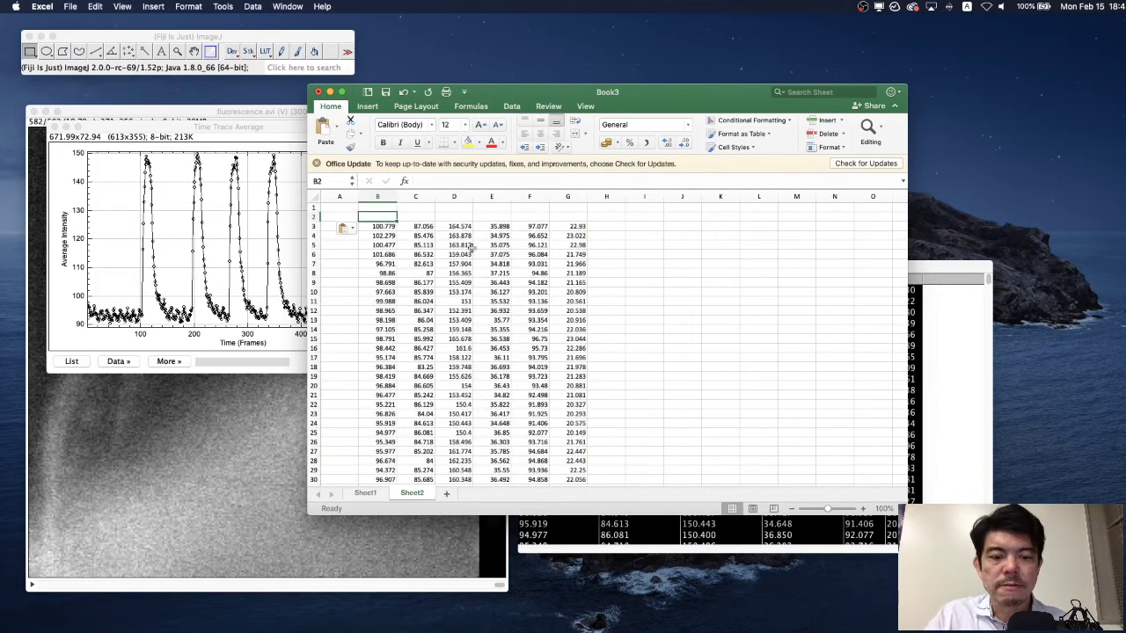
- Enter the headers ROI 1, ROI 2, ROI 3 and ROI 4 in cells B2 to E2
{"action": "type", "text": "ROI 1"}
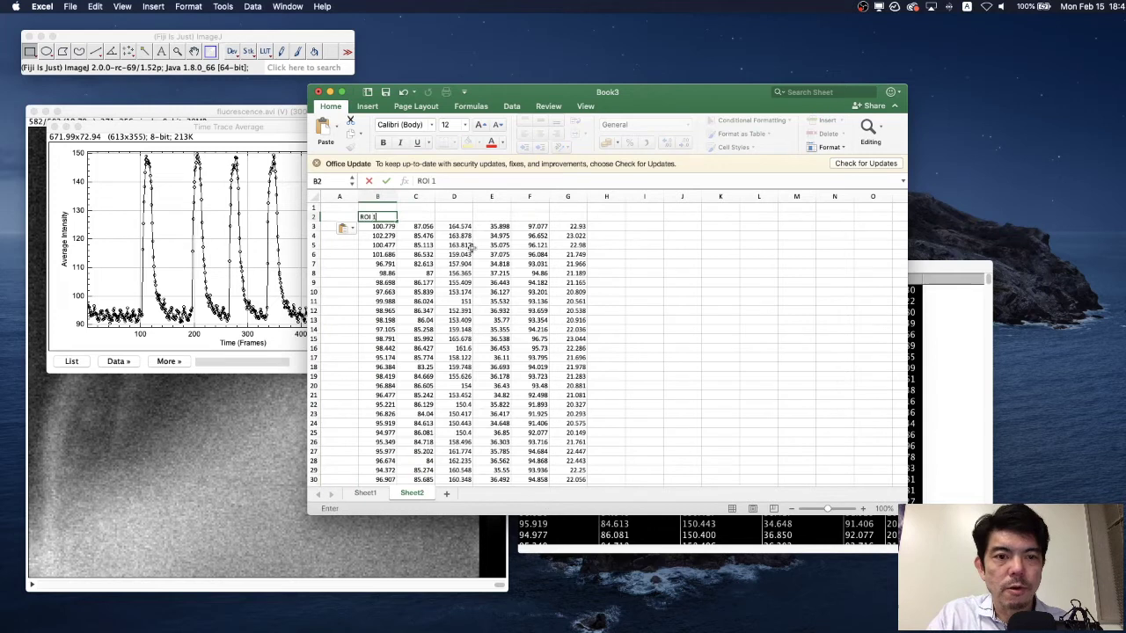
{"action": "key", "text": "Tab"}
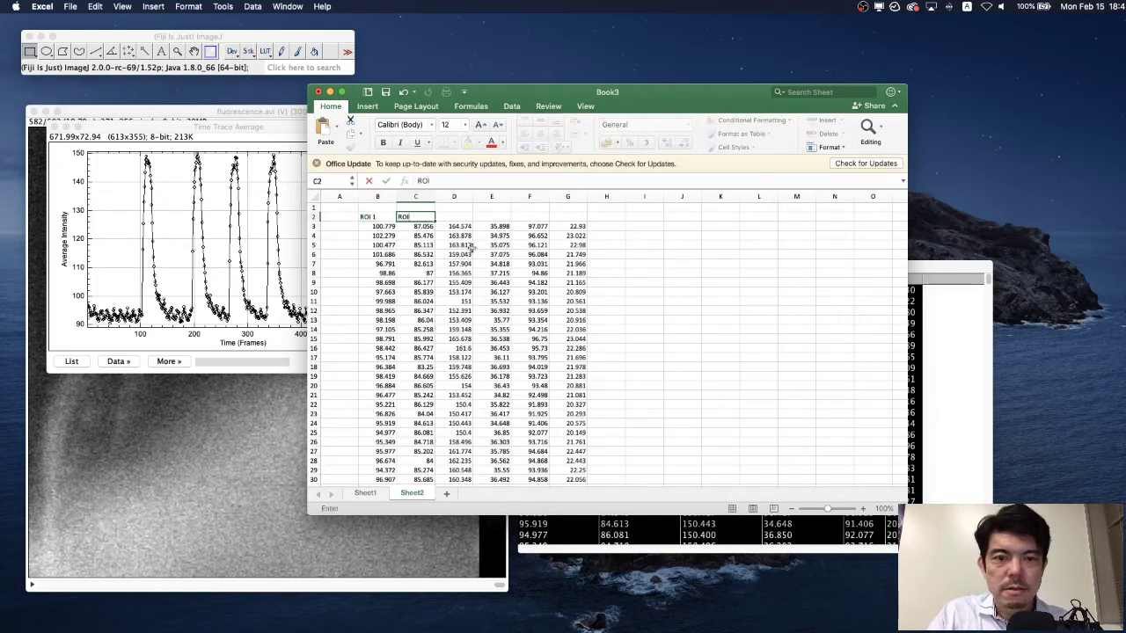
{"action": "key", "text": "Tab"}
{"action": "type", "text": "RO"}
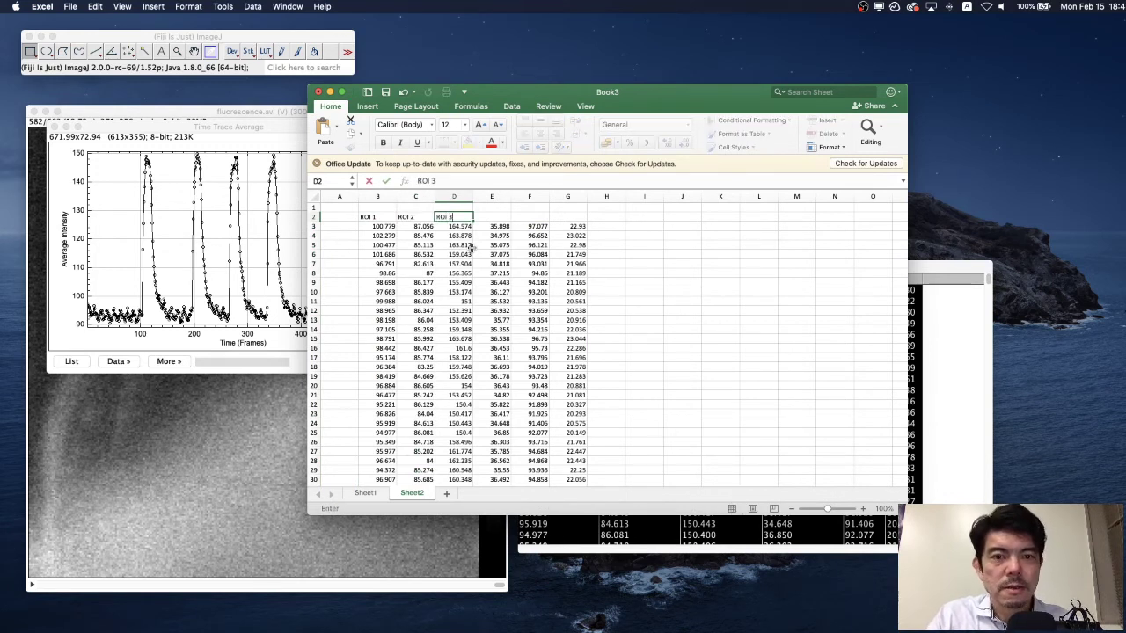
{"action": "key", "text": "Tab"}
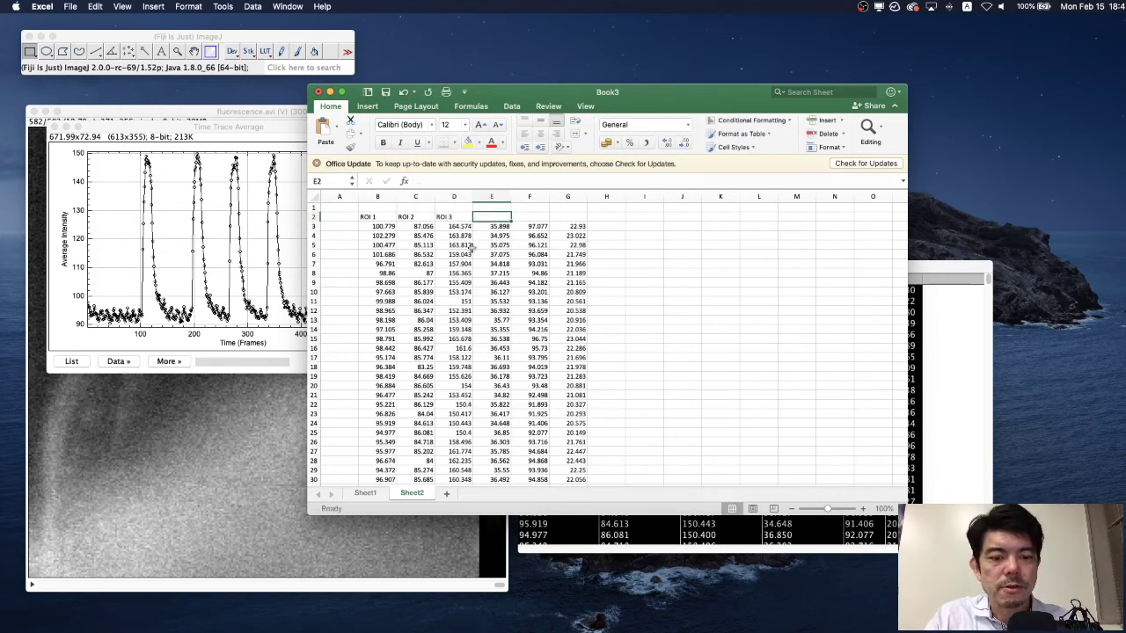
{"action": "type", "text": "ROI 4"}
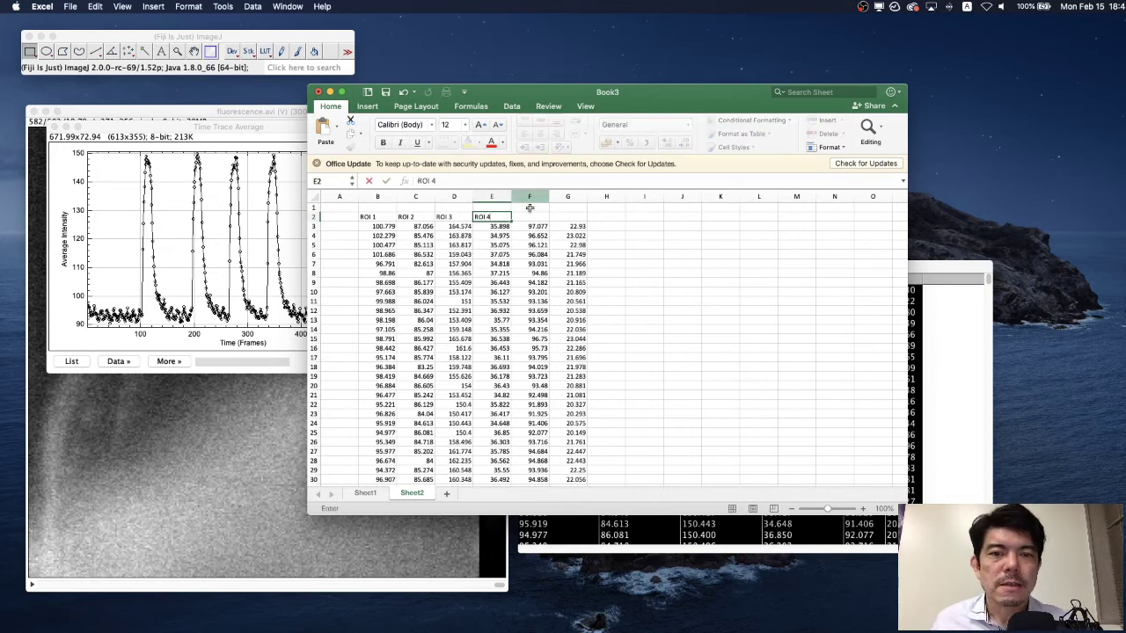
- Delete the unneeded Average and Err columns F and G
{"action": "left_click_drag", "start_coordinate": [529, 197], "coordinate": [568, 196]}
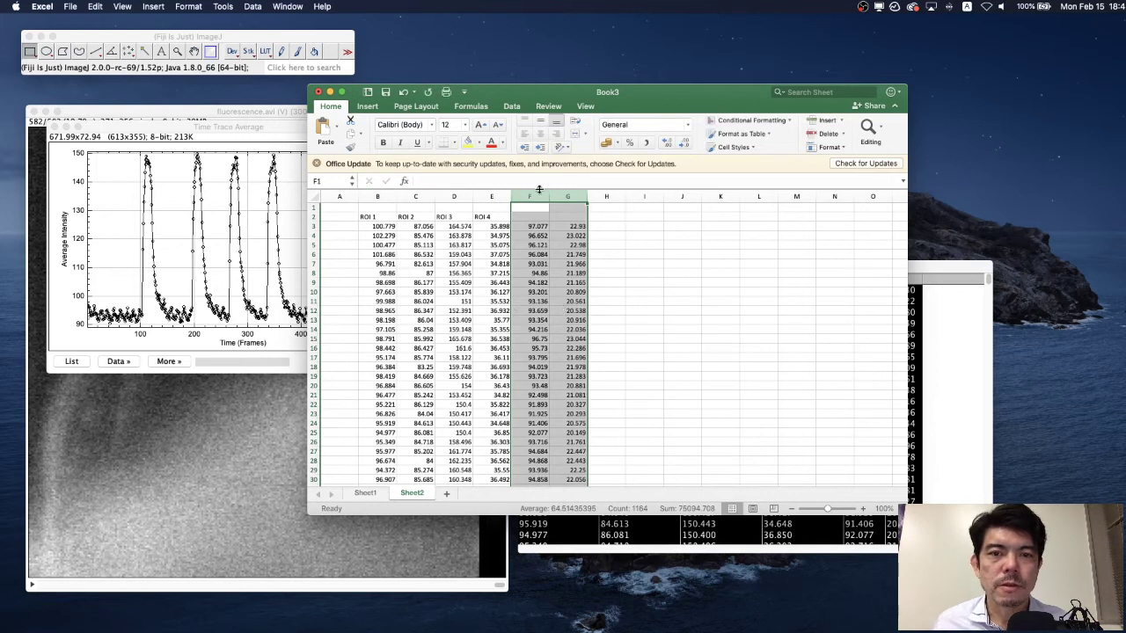
{"action": "right_click", "coordinate": [532, 197]}
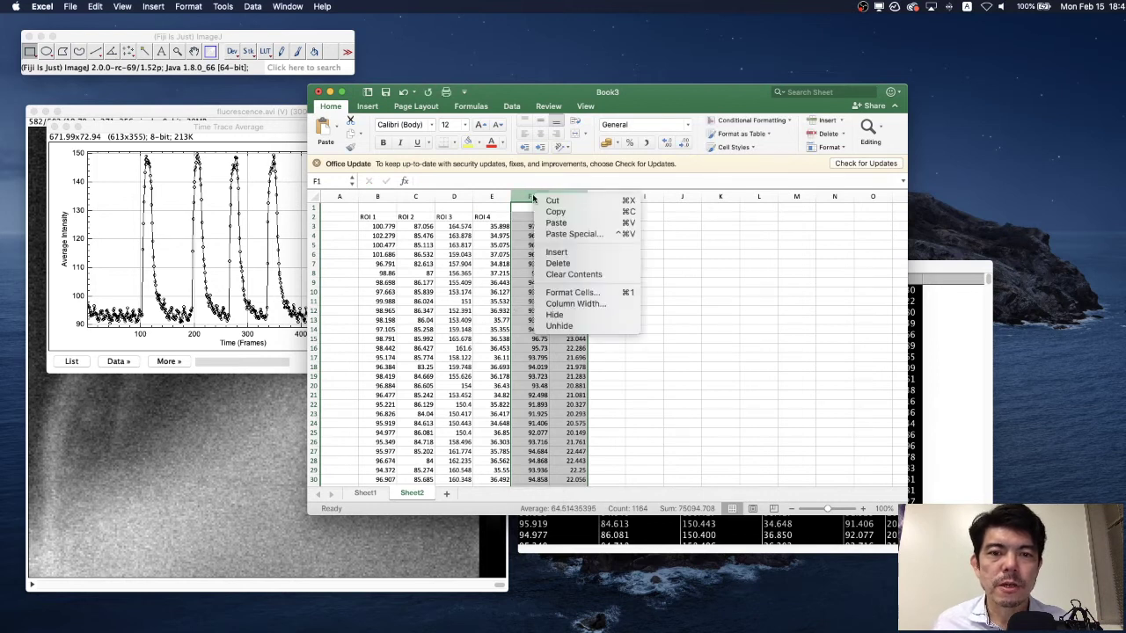
{"action": "left_click", "coordinate": [557, 263]}
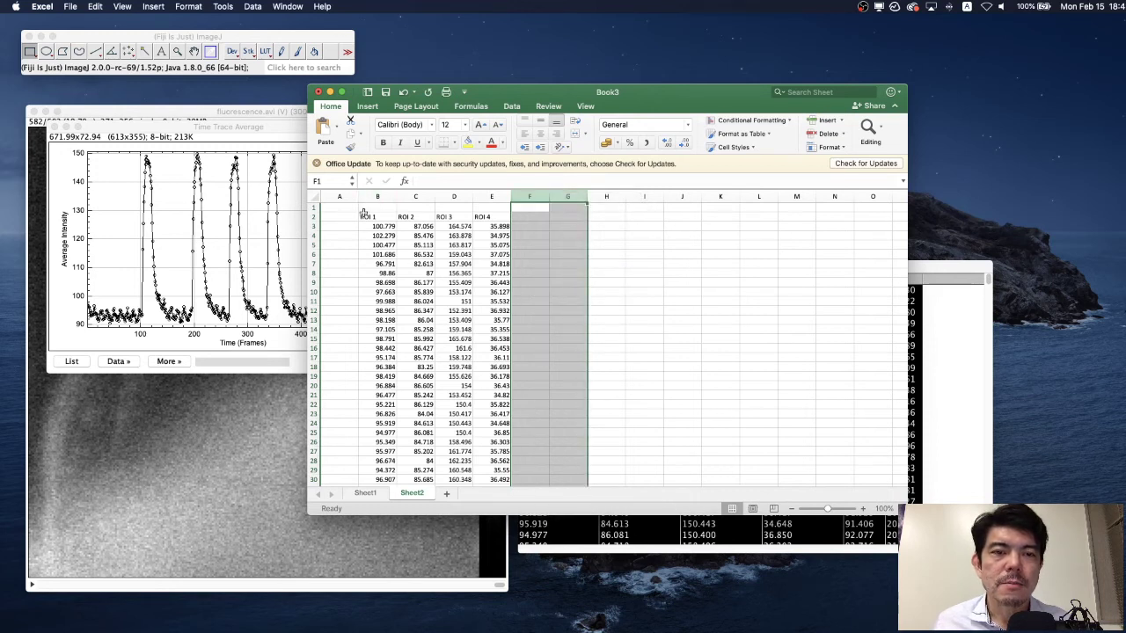
{"action": "left_click", "coordinate": [347, 228]}
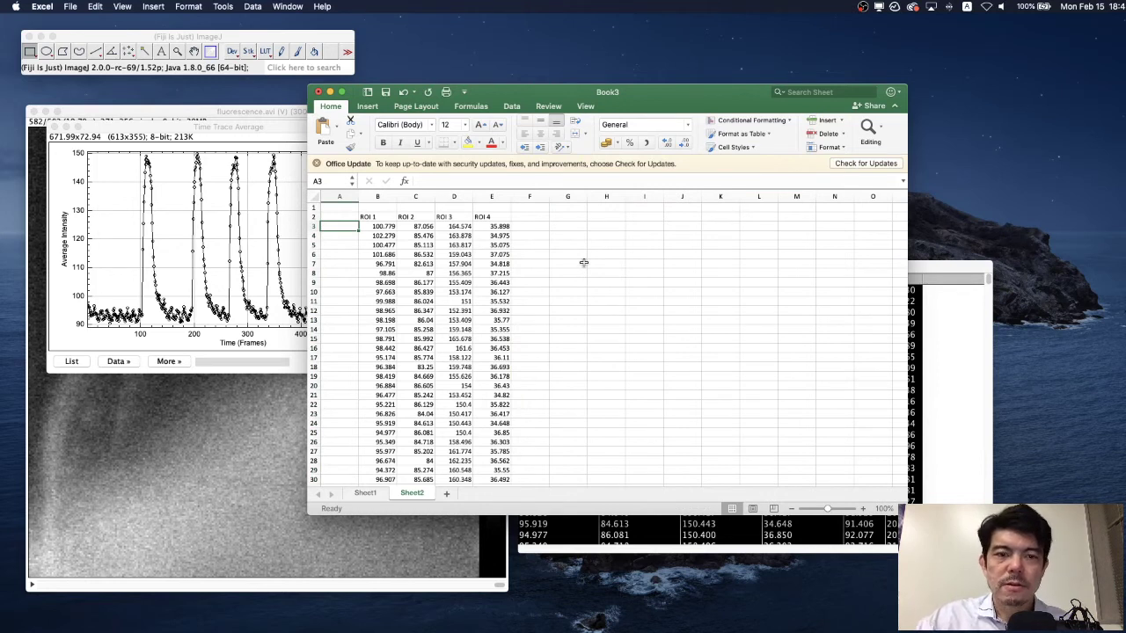
- Enter 0 in A3, 0.034 in A4, and the header Time (s) in A2
{"action": "type", "text": "0"}
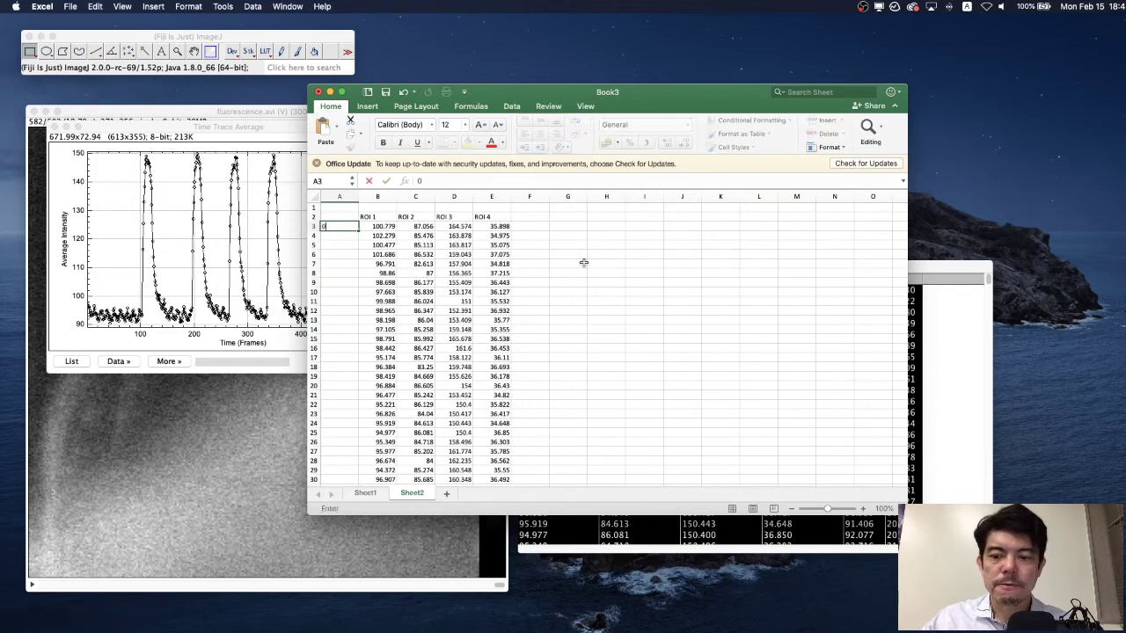
{"action": "key", "text": "Return"}
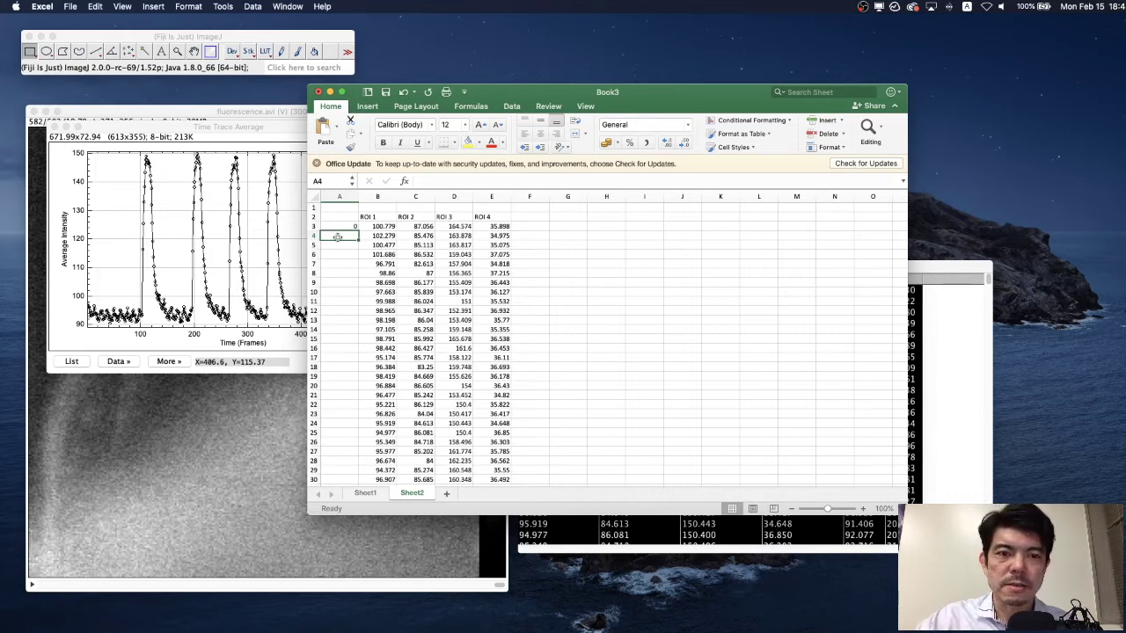
{"action": "type", "text": "0.034"}
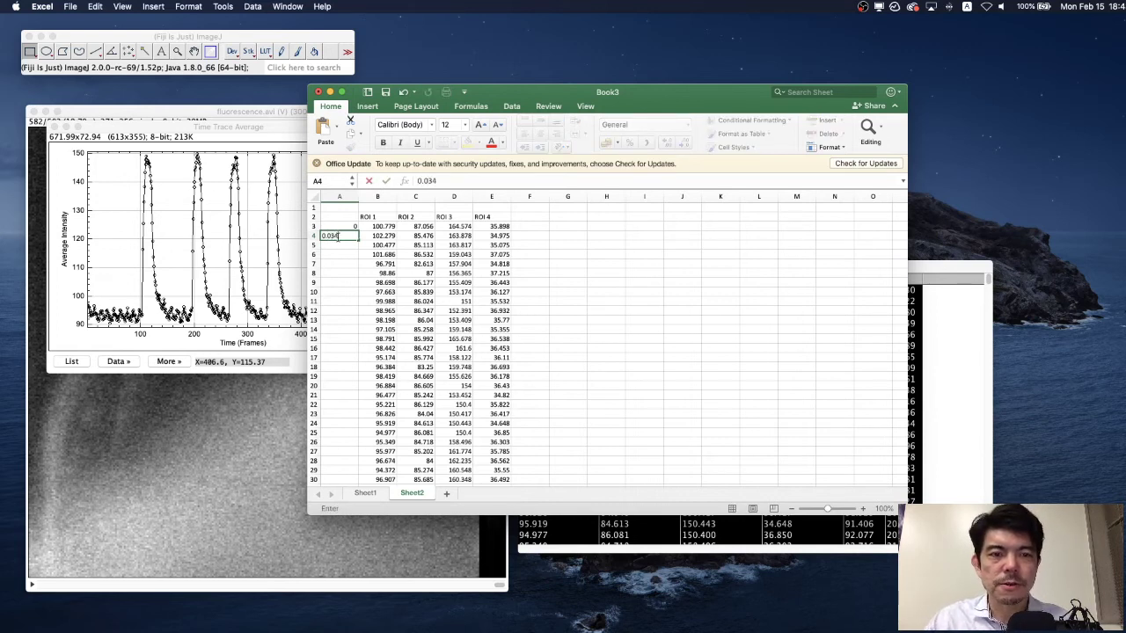
{"action": "key", "text": "Return"}
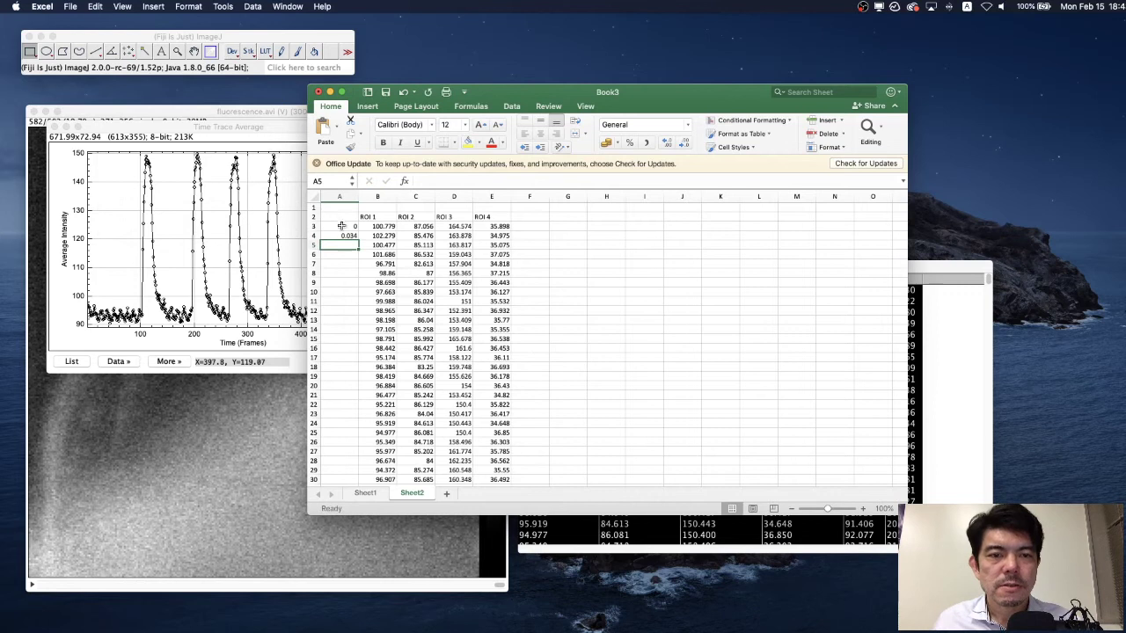
{"action": "left_click", "coordinate": [343, 218]}
{"action": "type", "text": "Time"}
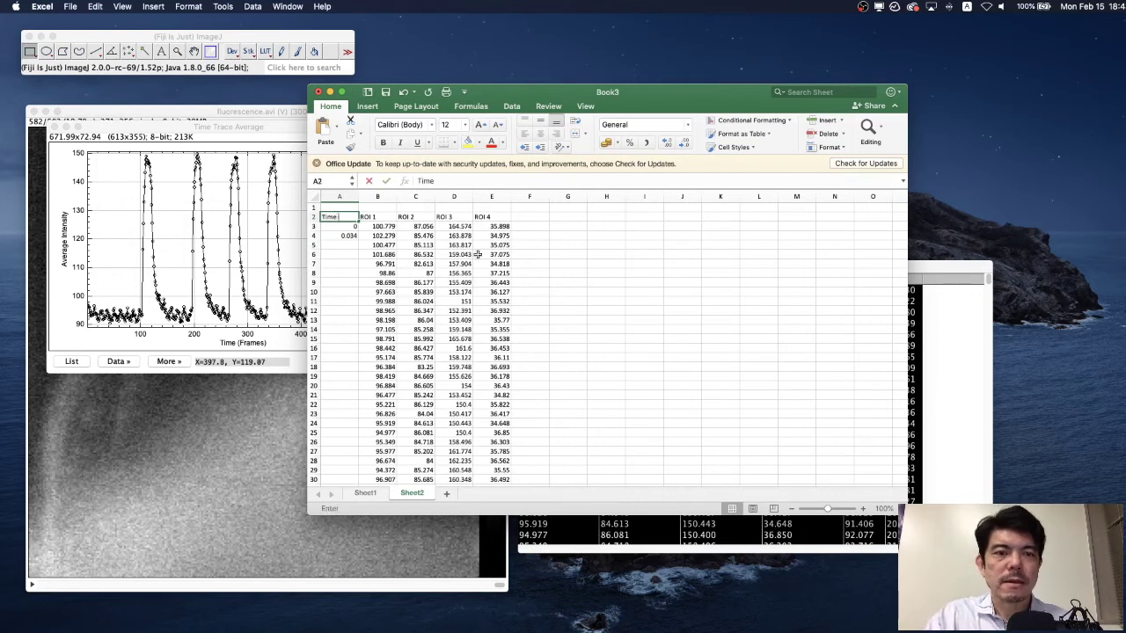
{"action": "type", "text": " ("}
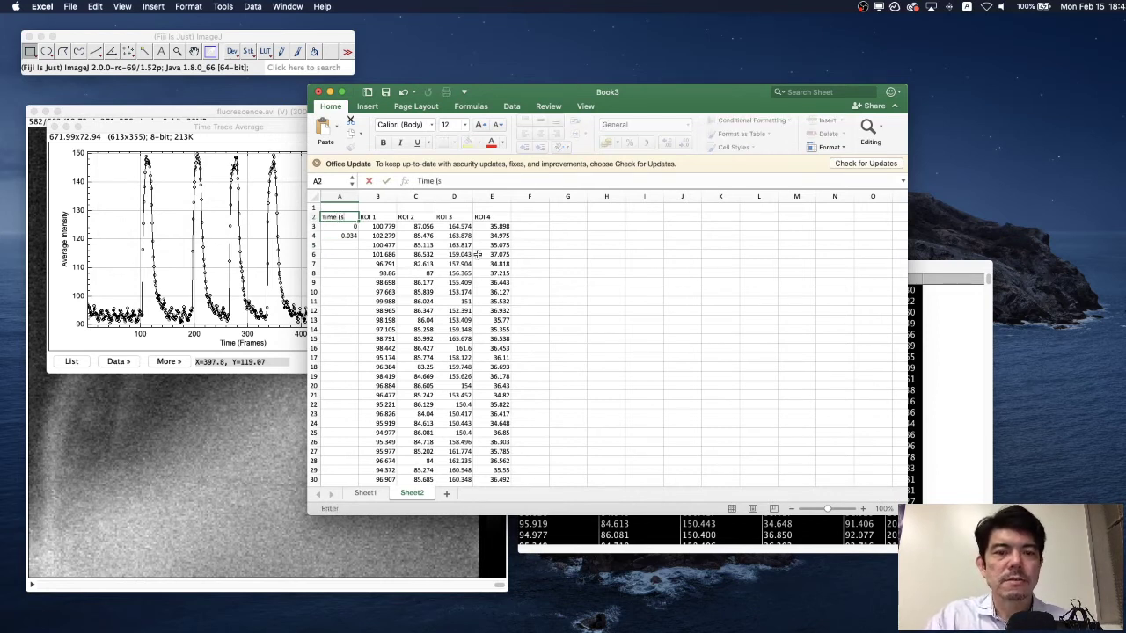
{"action": "type", "text": "s)"}
{"action": "key", "text": "Return"}
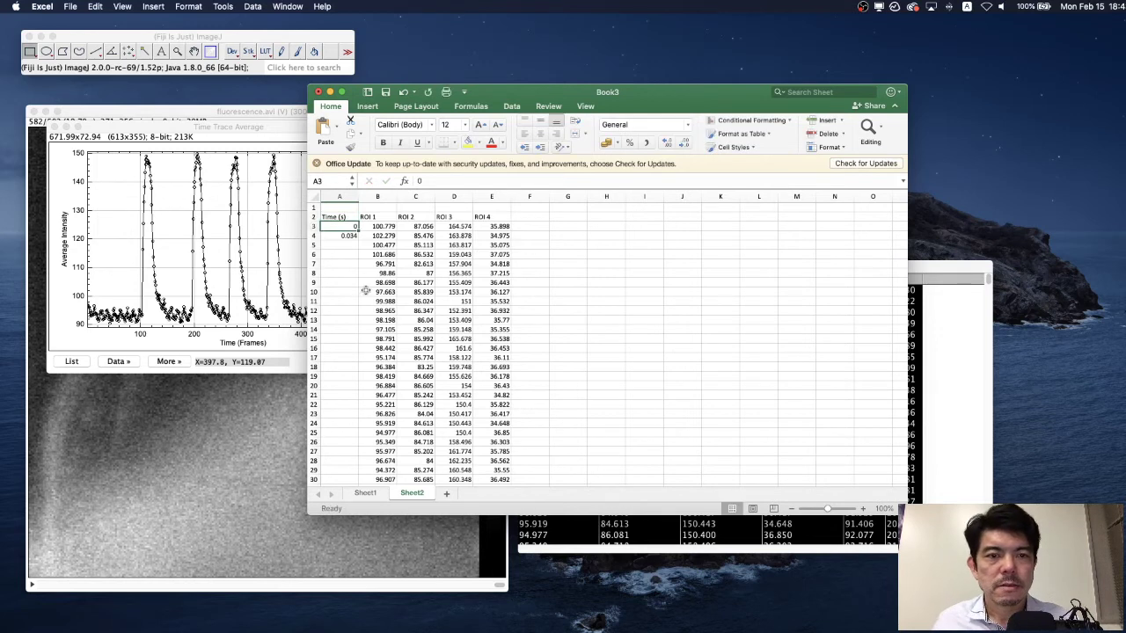
{"action": "left_click", "coordinate": [365, 291]}
- Fill the time series from A3:A4 down to row 584, ending at 19.754
{"action": "left_click_drag", "start_coordinate": [343, 229], "coordinate": [344, 464]}
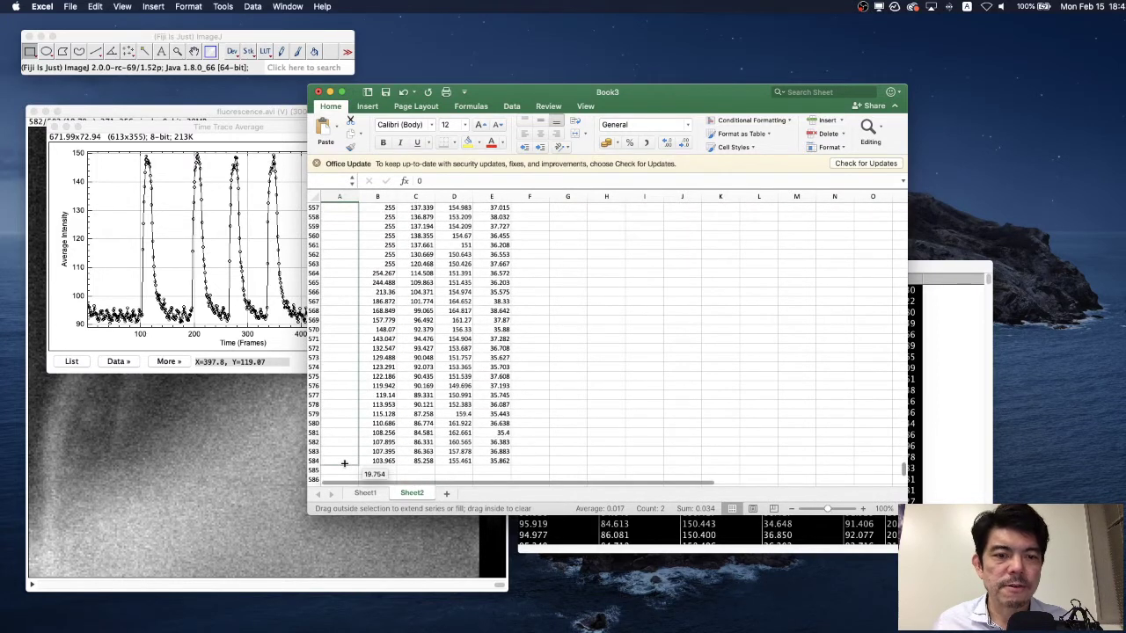
{"action": "left_click_drag", "start_coordinate": [344, 463], "coordinate": [344, 464]}
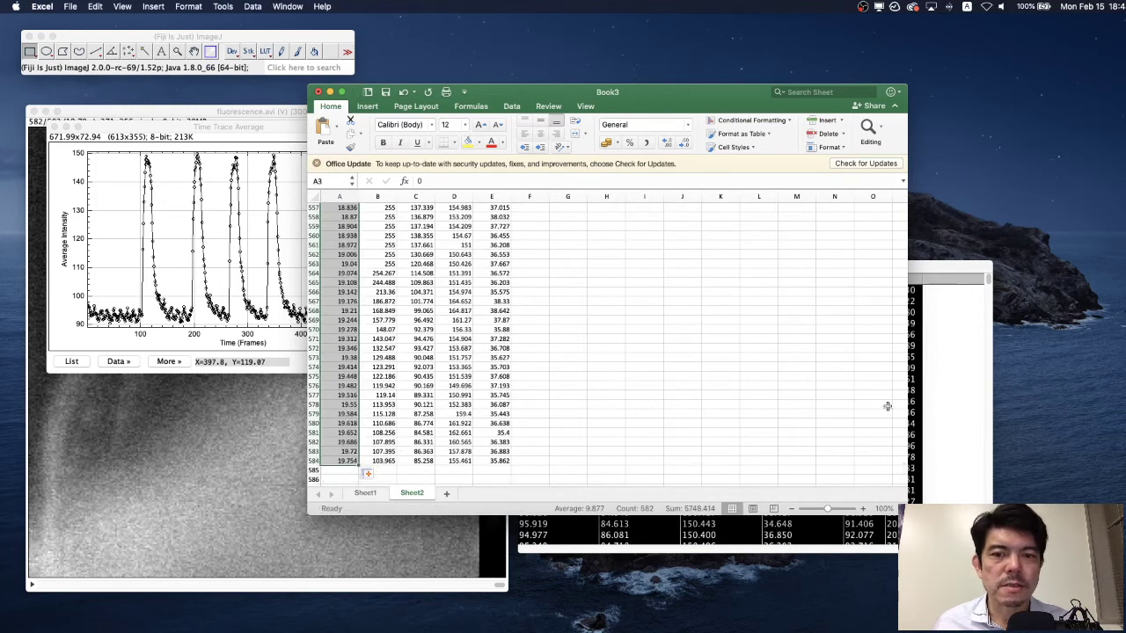
{"action": "scroll", "coordinate": [844, 410], "scroll_direction": "up", "scroll_amount": 4}
{"action": "left_click_drag", "start_coordinate": [901, 466], "coordinate": [902, 215]}
- Select the data range A2:E584 from the Time (s) header with Shift+Cmd+arrows
{"action": "left_click", "coordinate": [566, 281]}
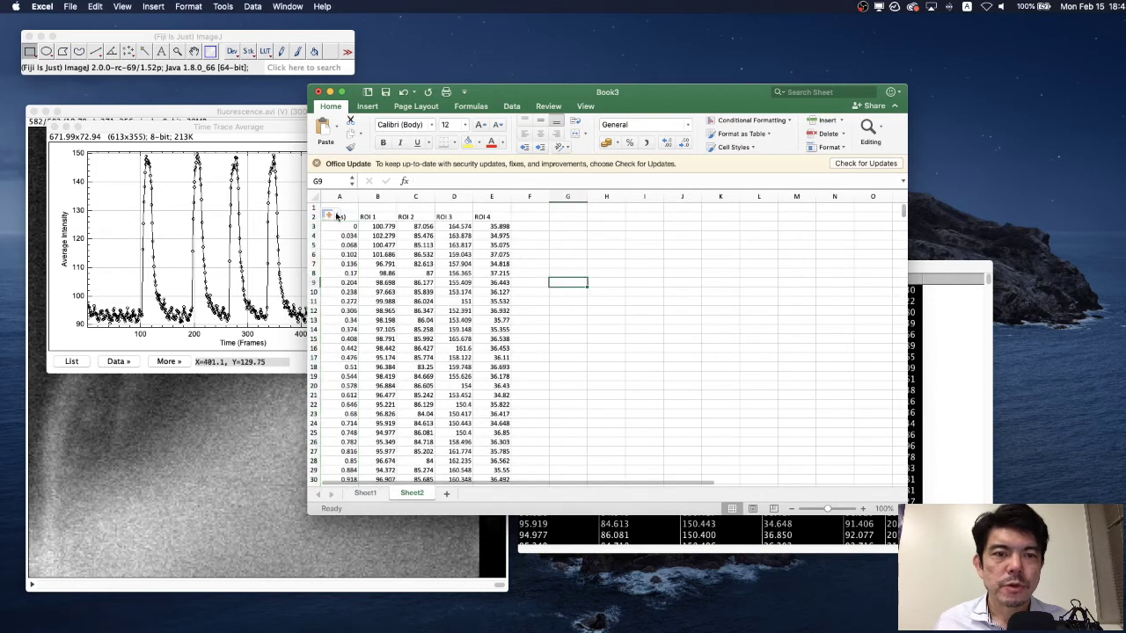
{"action": "left_click", "coordinate": [342, 217]}
{"action": "scroll", "coordinate": [707, 317], "scroll_direction": "down", "scroll_amount": 15}
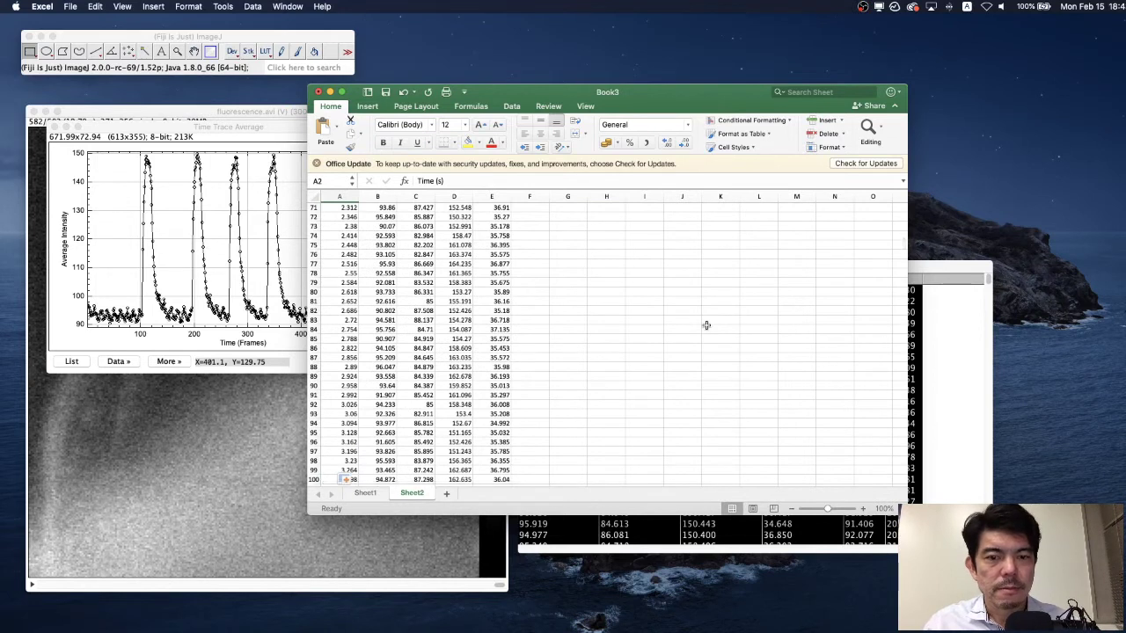
{"action": "key", "text": "super+shift+Right"}
{"action": "key", "text": "super+shift+Down"}
{"action": "scroll", "coordinate": [666, 296], "scroll_direction": "up", "scroll_amount": 7}
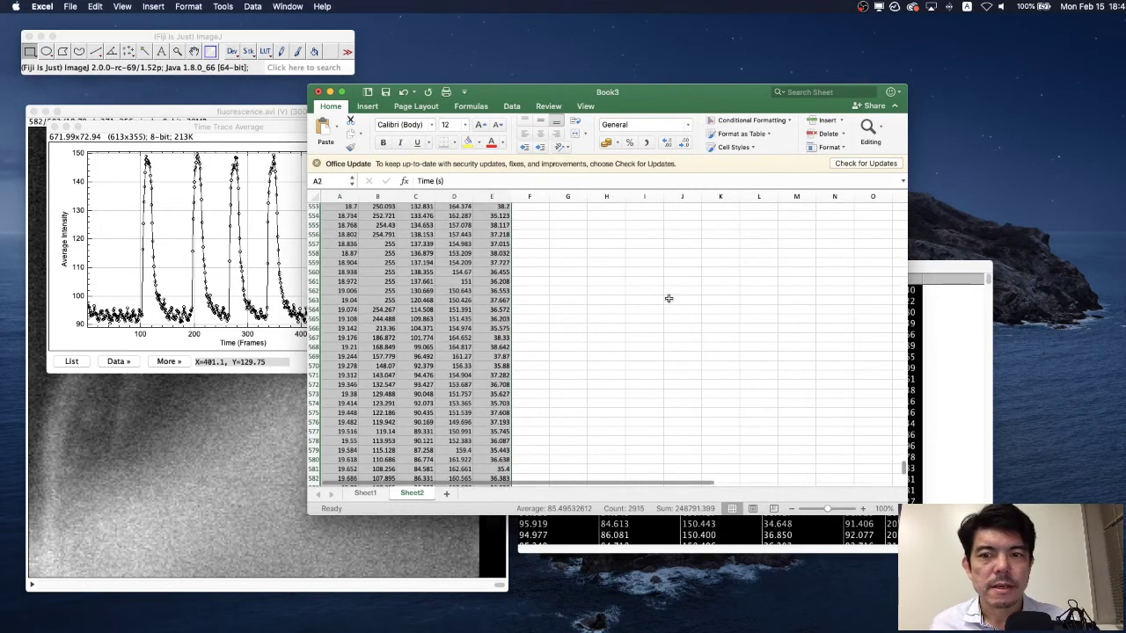
{"action": "left_click_drag", "start_coordinate": [906, 461], "coordinate": [888, 180]}
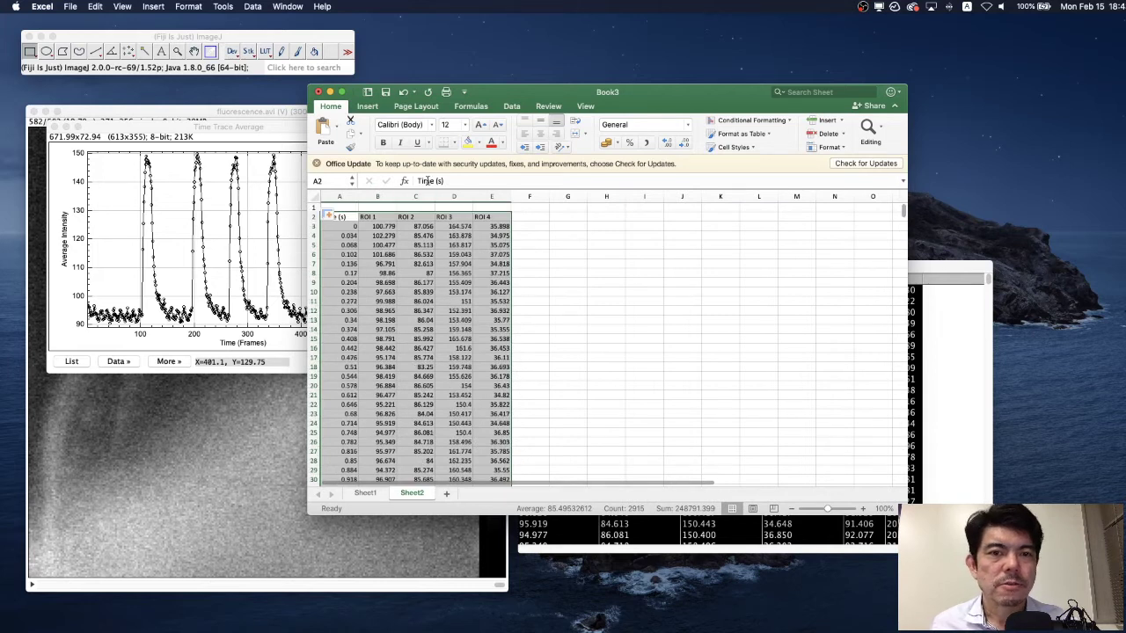
- Insert a Scatter with Straight Lines chart, then move and enlarge it over the sheet
{"action": "left_click", "coordinate": [367, 106]}
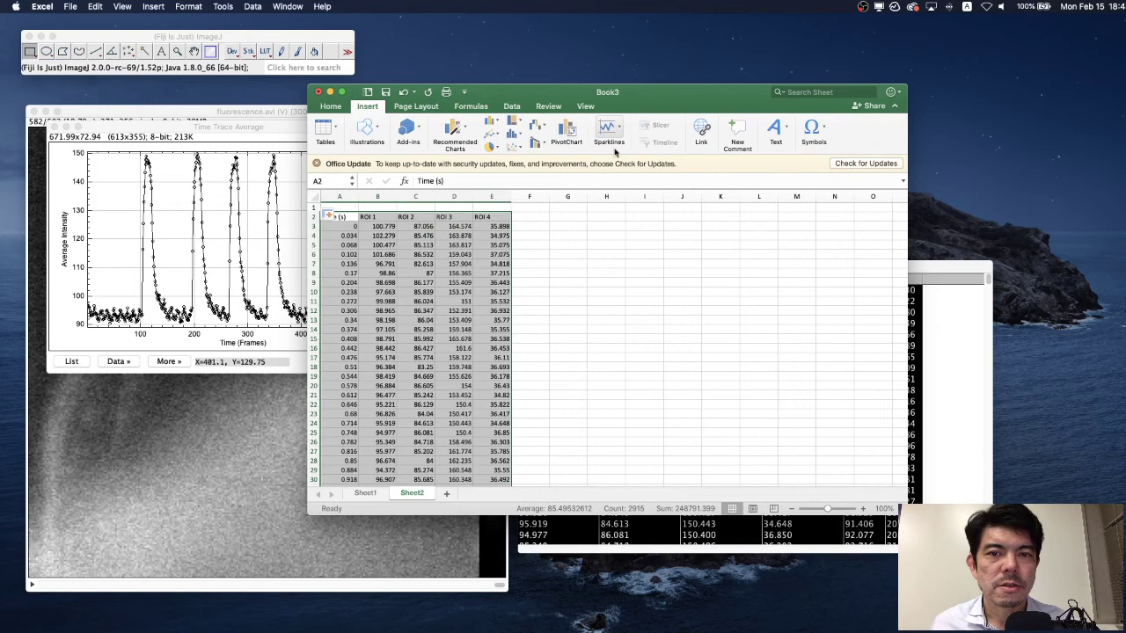
{"action": "left_click", "coordinate": [519, 148]}
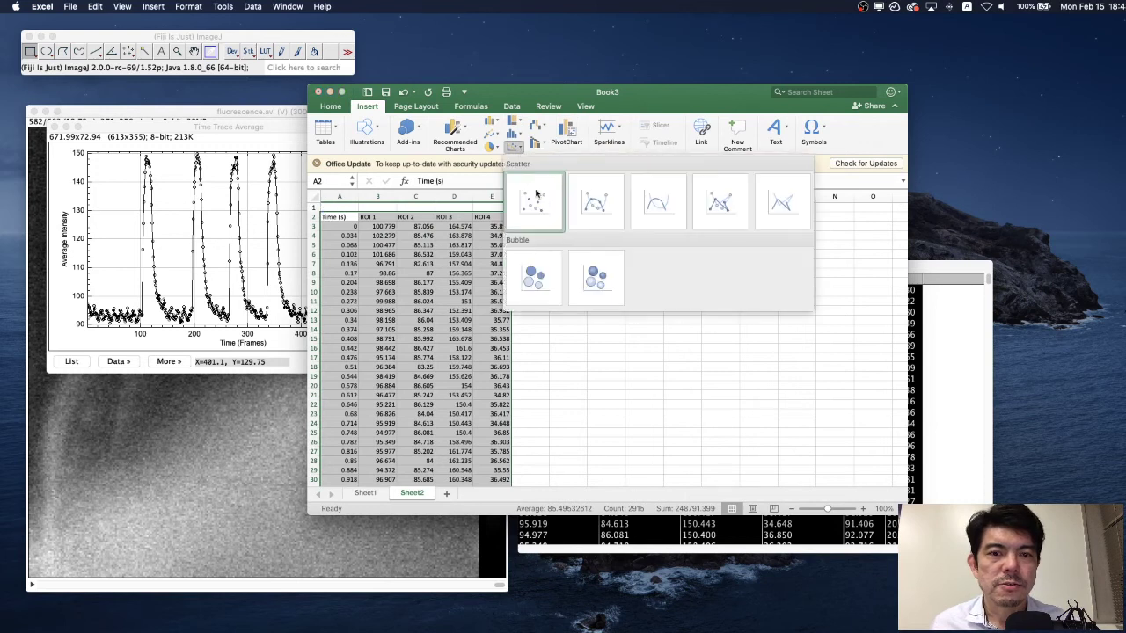
{"action": "left_click", "coordinate": [787, 213]}
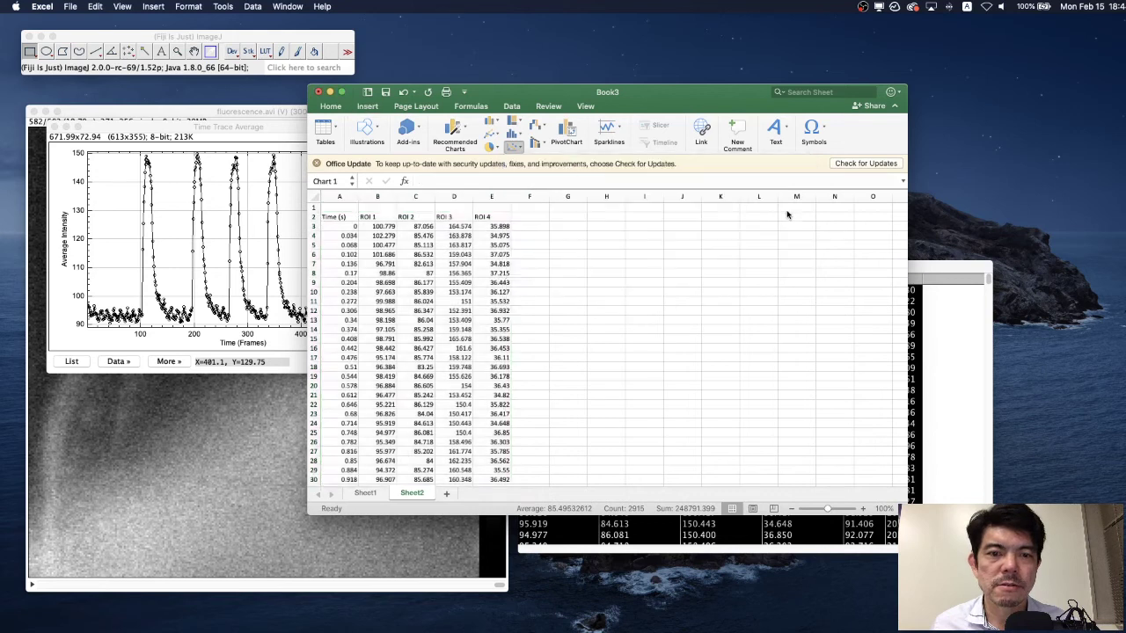
{"action": "left_click_drag", "start_coordinate": [638, 284], "coordinate": [483, 239]}
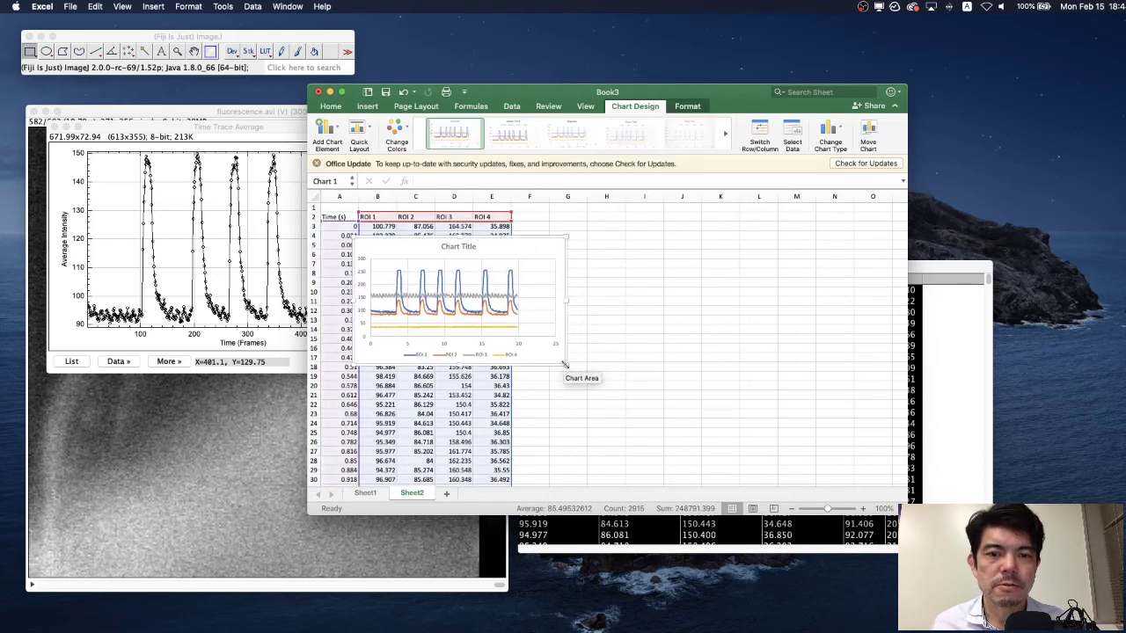
{"action": "left_click_drag", "start_coordinate": [563, 361], "coordinate": [871, 440]}
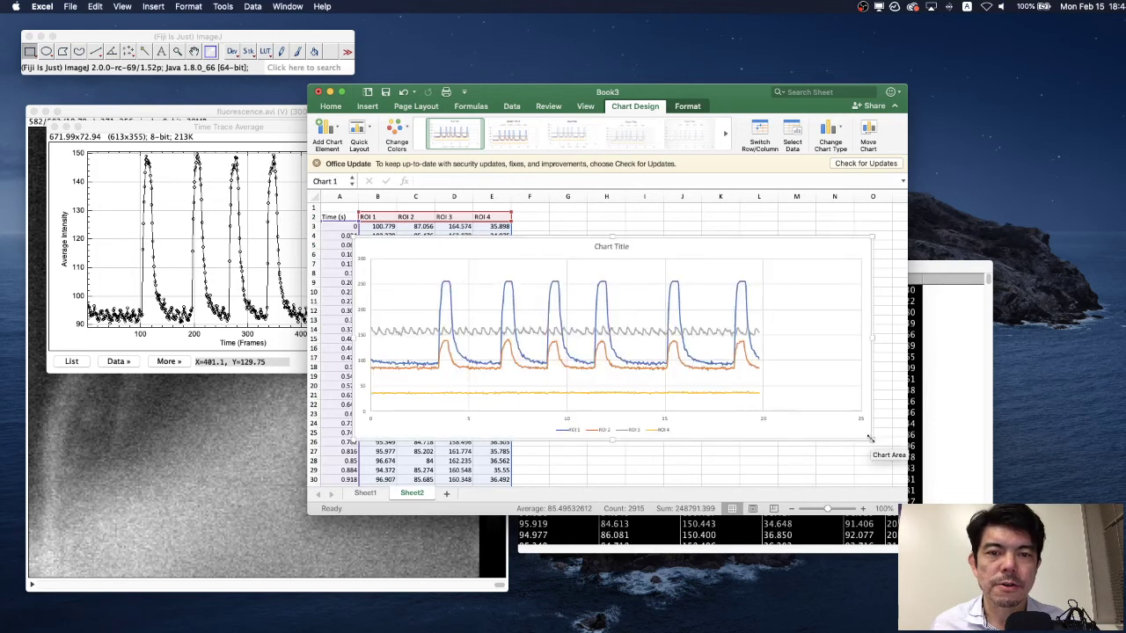
{"action": "left_click", "coordinate": [365, 493]}
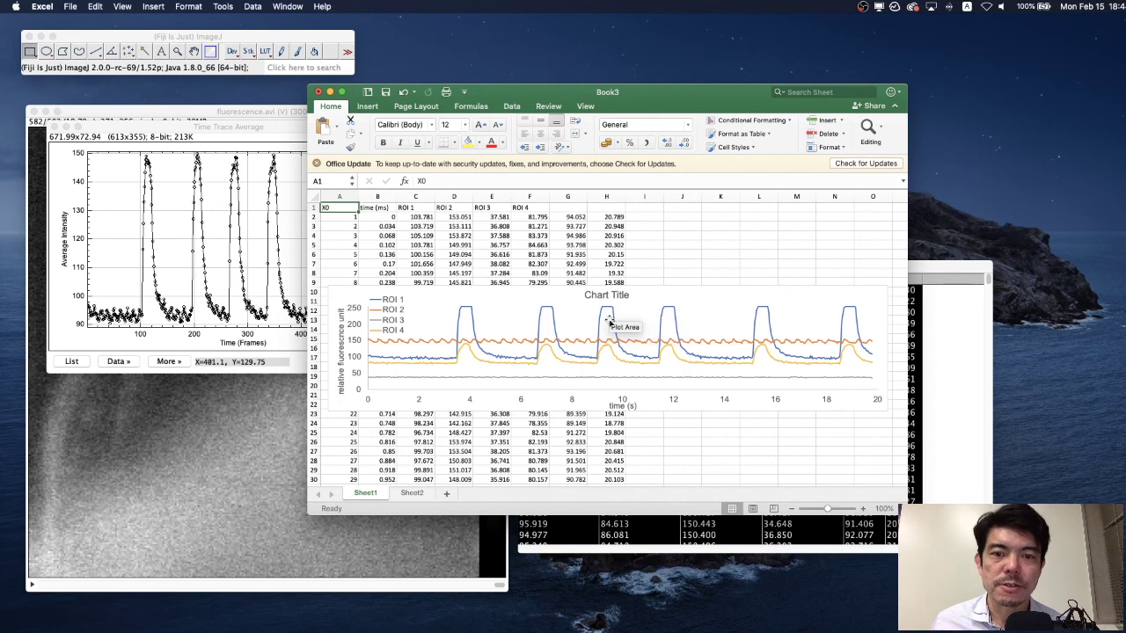
- Move the Book3 workbook window right so Fiji's ROI Manager and Time Trace Average plot show beside the chart
{"action": "left_click_drag", "start_coordinate": [559, 105], "coordinate": [690, 161]}
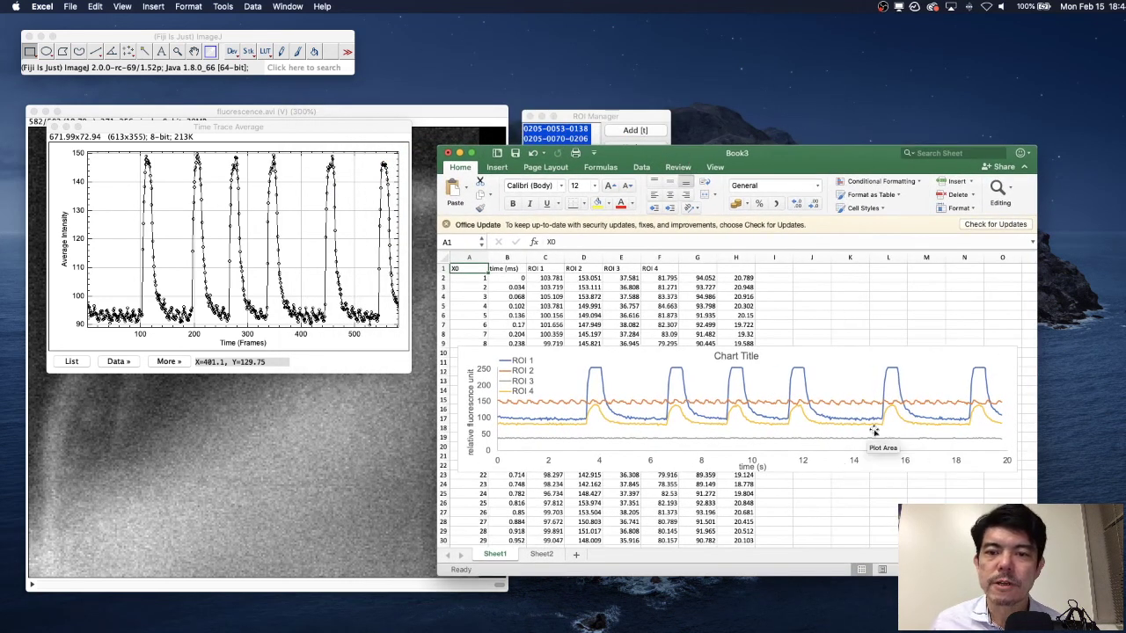